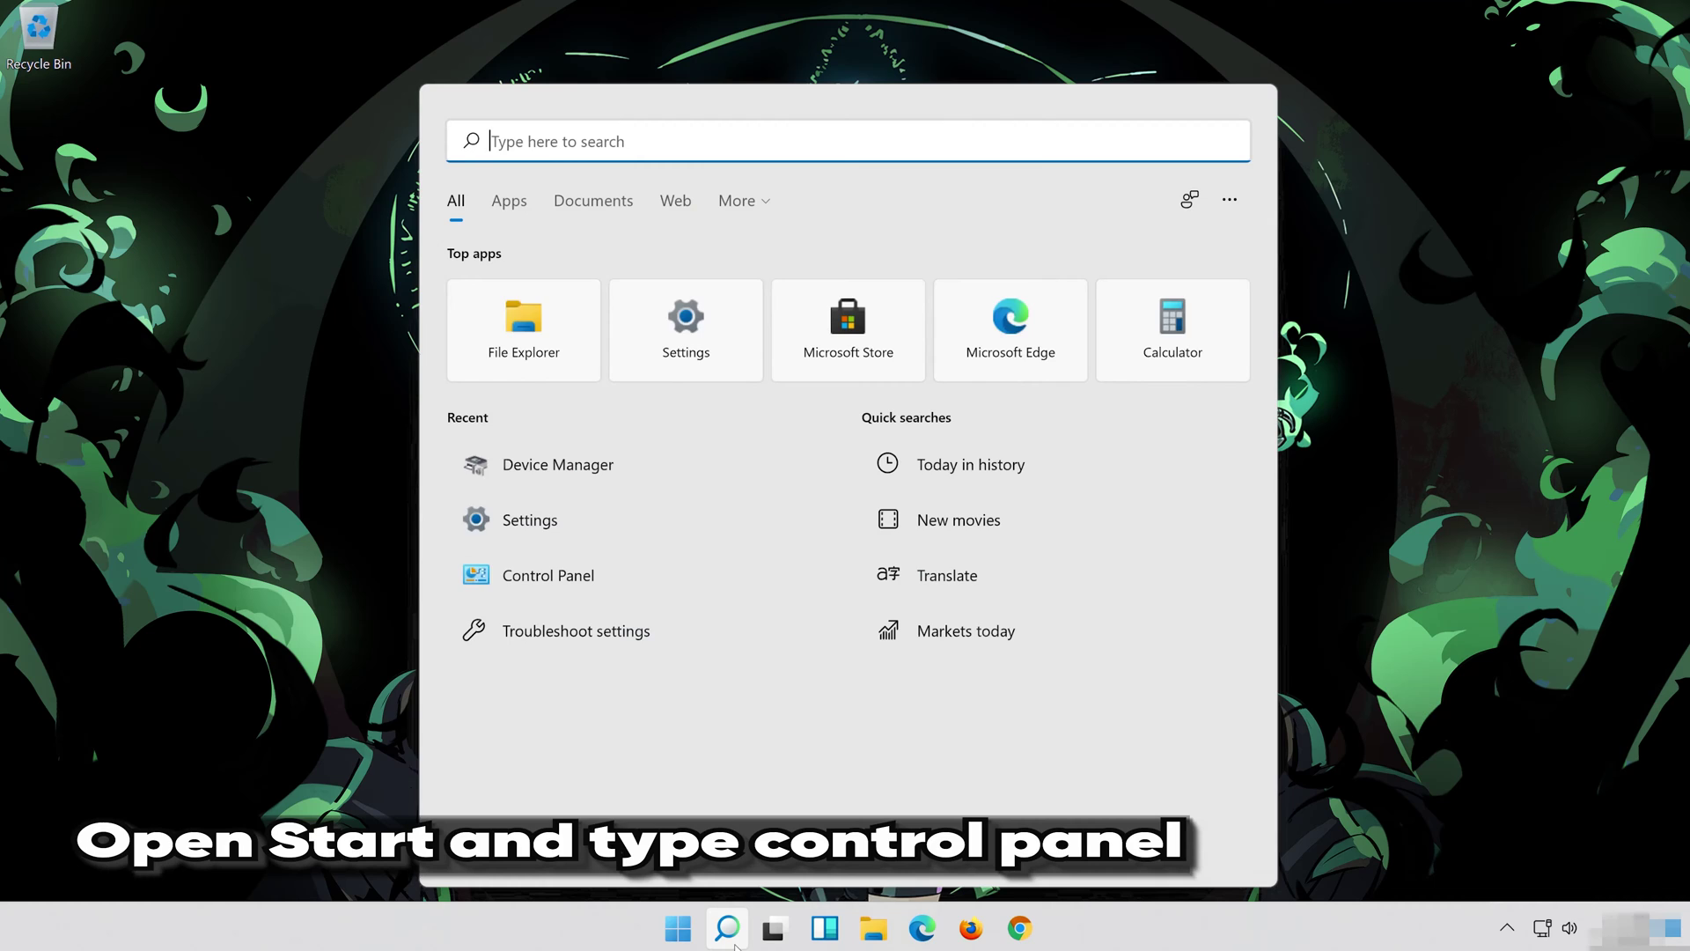
- Search Windows for "control panel" and open the Control Panel app
{"action": "type", "text": "con"}
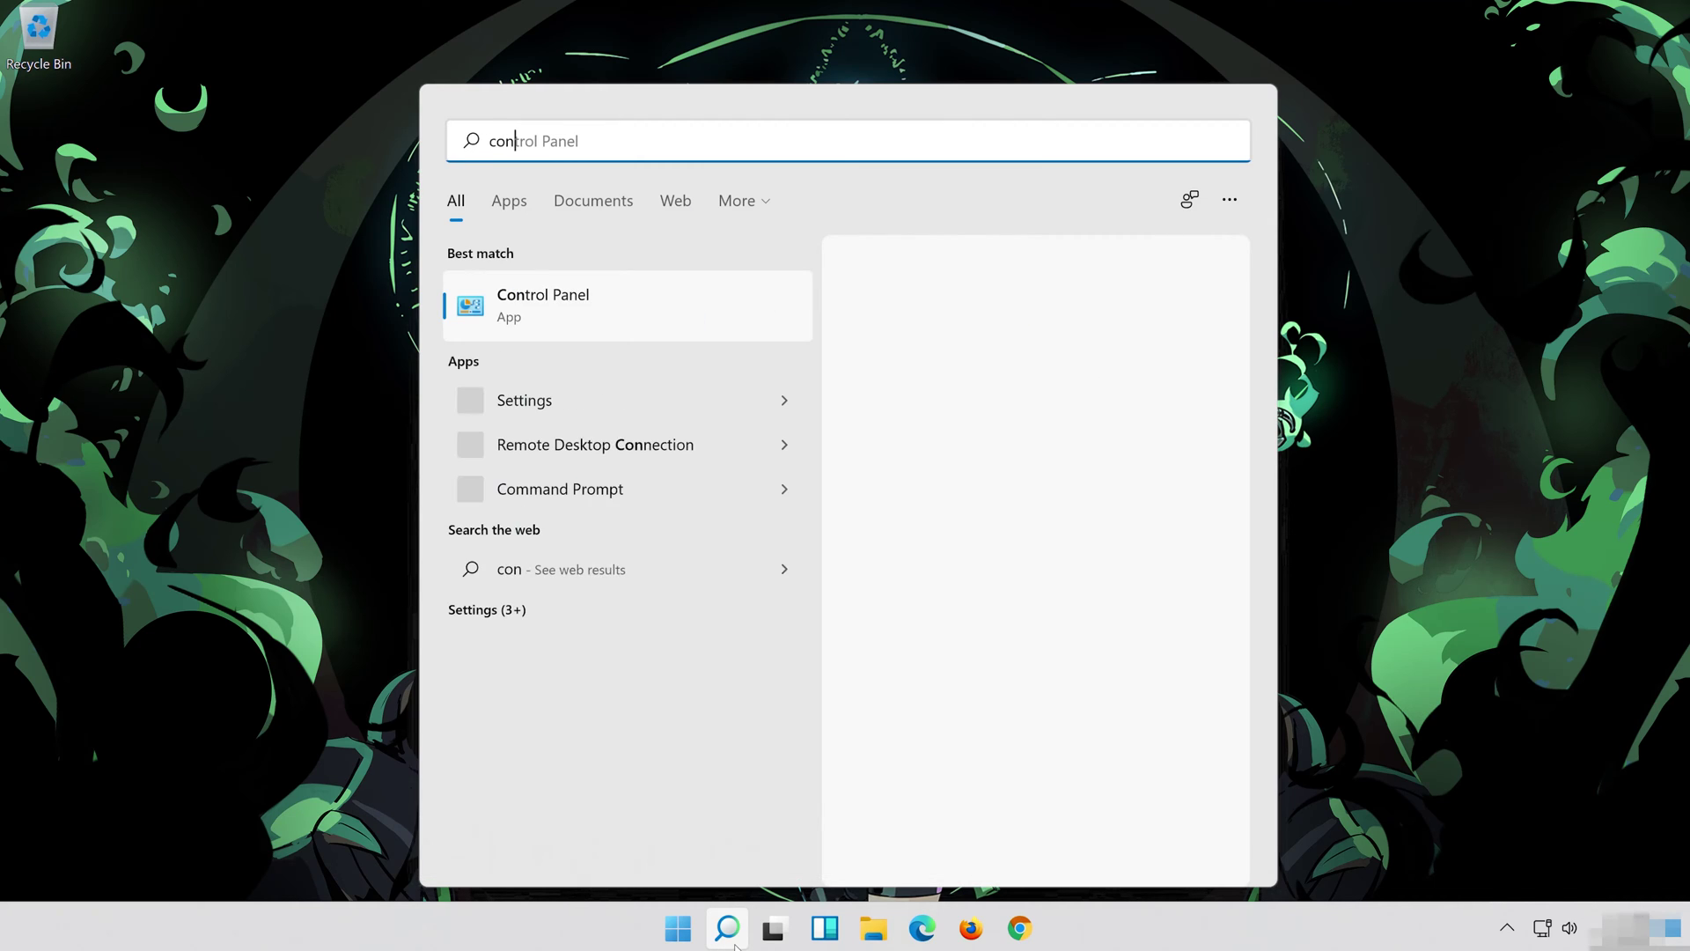
{"action": "type", "text": "trol pa"}
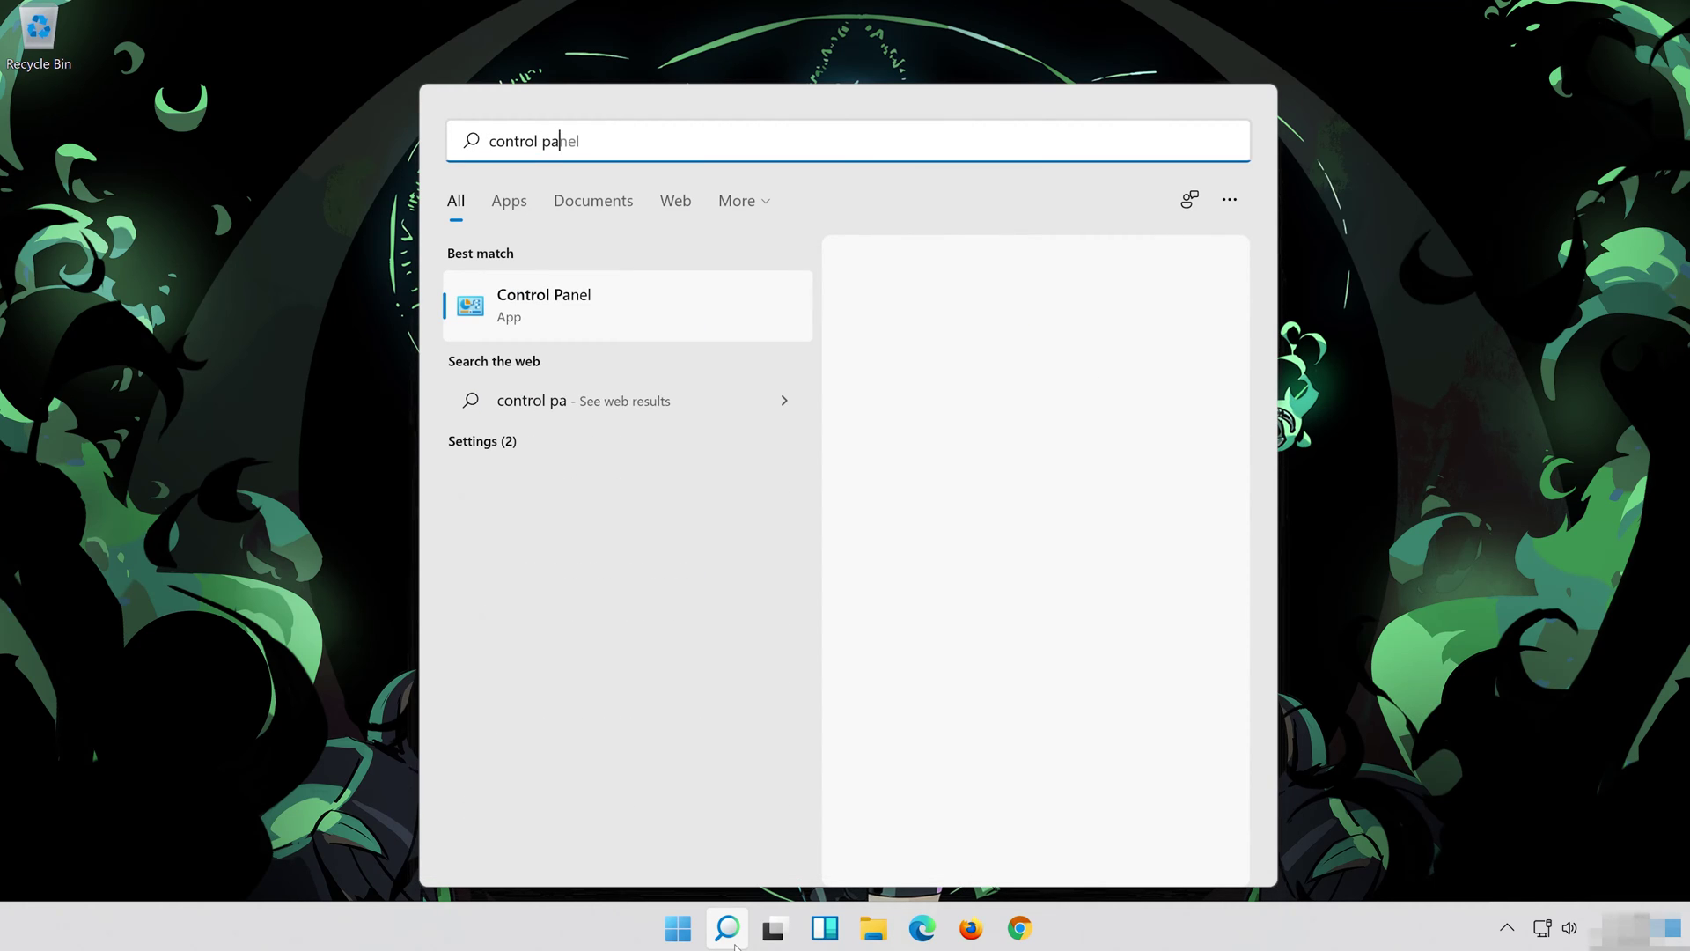
{"action": "type", "text": "nel"}
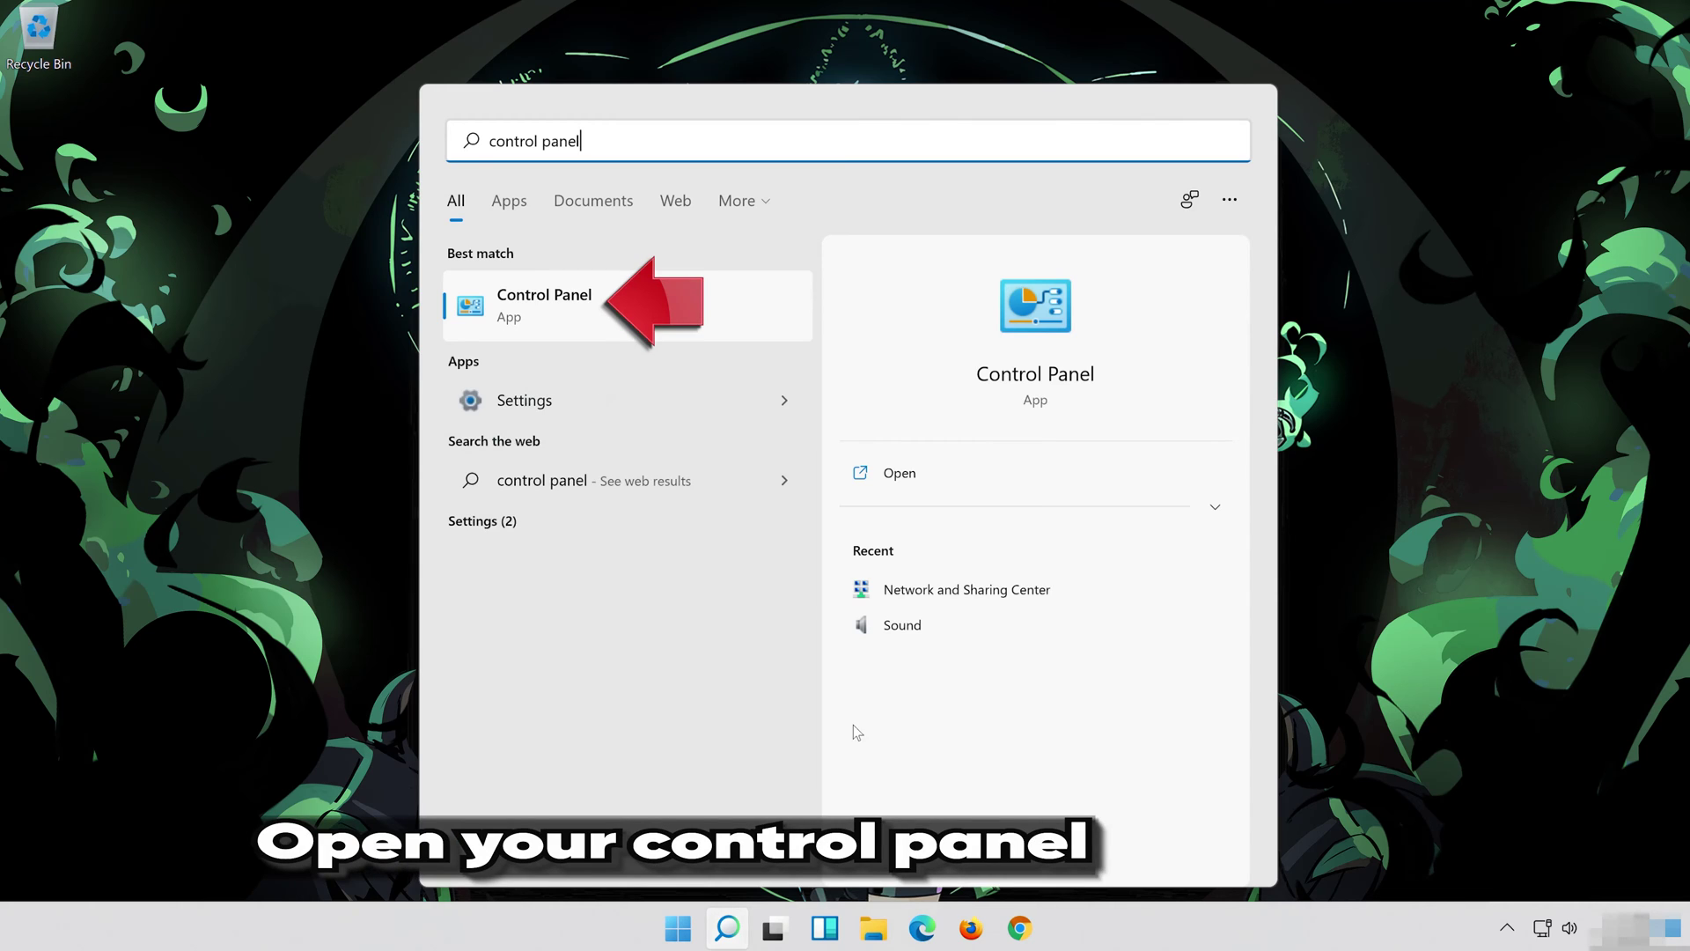
{"action": "left_click", "coordinate": [715, 306]}
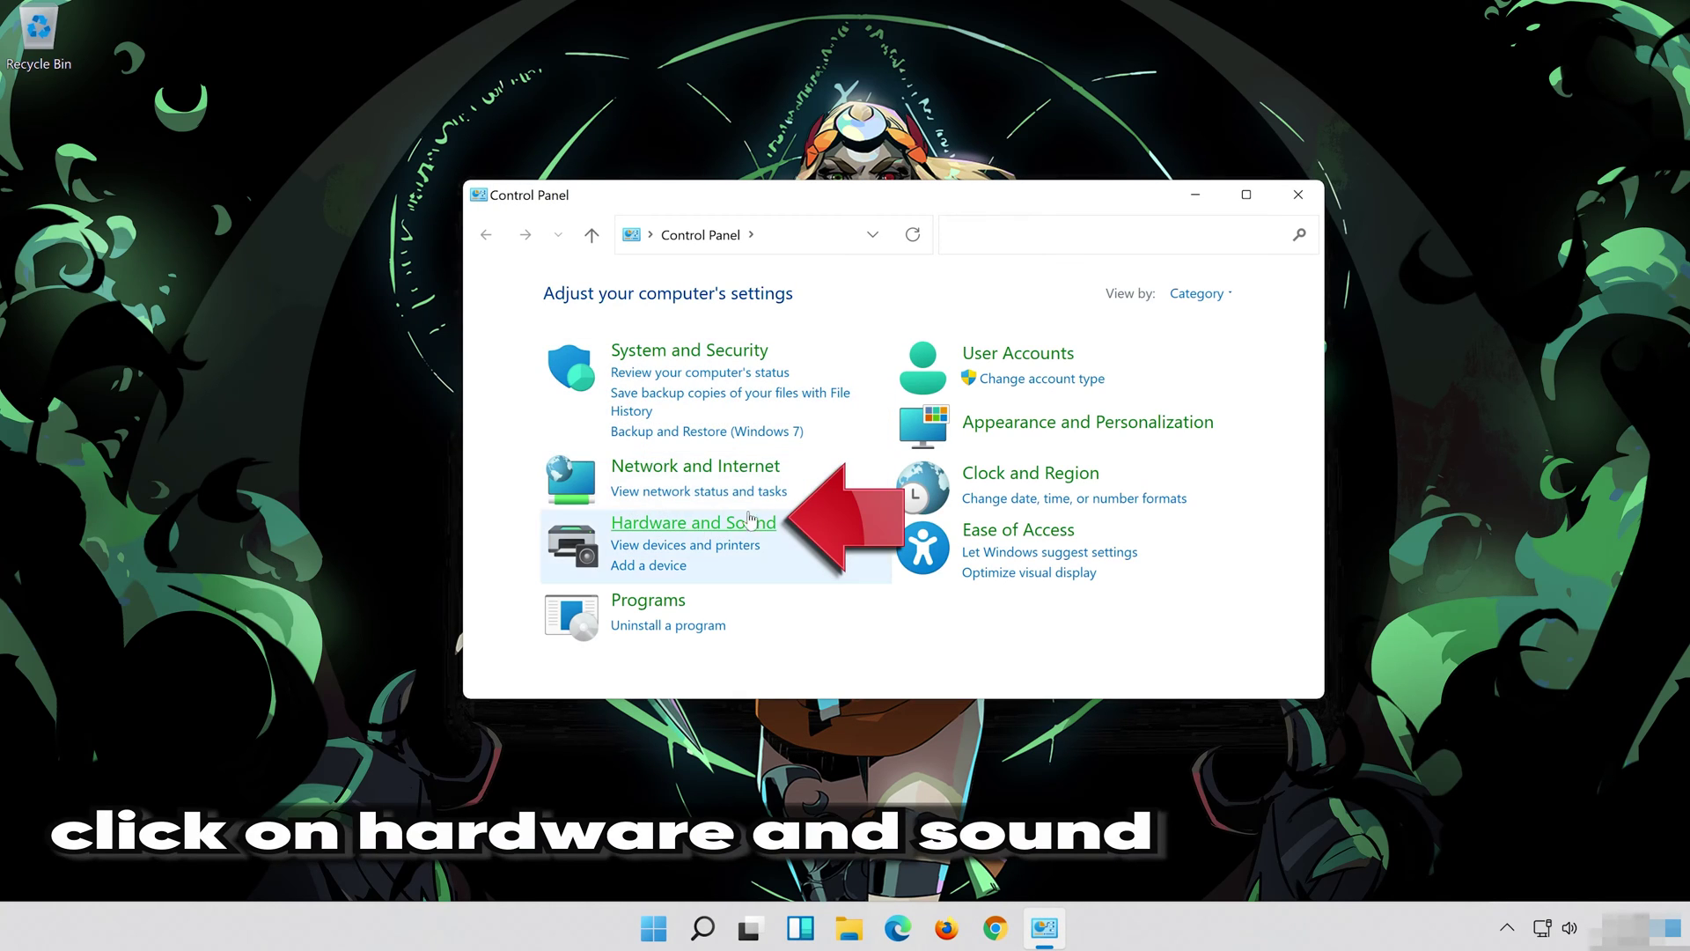
- Open the Sound dialog from Hardware and Sound, centre it on the desktop and close the Control Panel window
{"action": "left_click", "coordinate": [721, 524]}
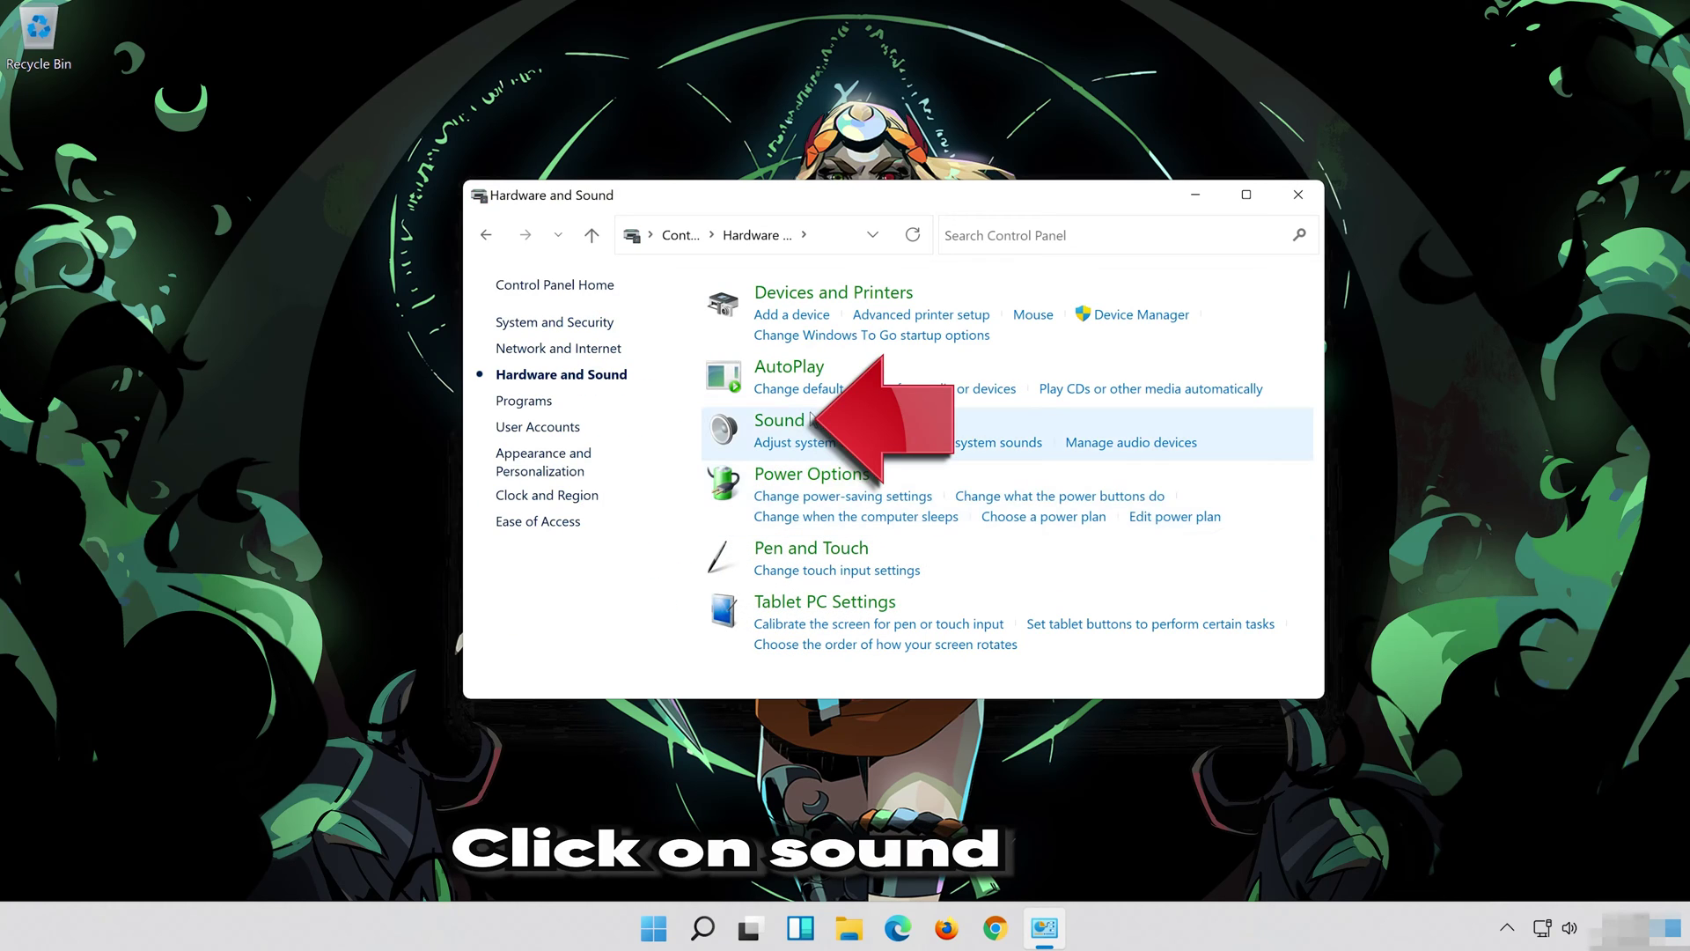
{"action": "left_click", "coordinate": [778, 424]}
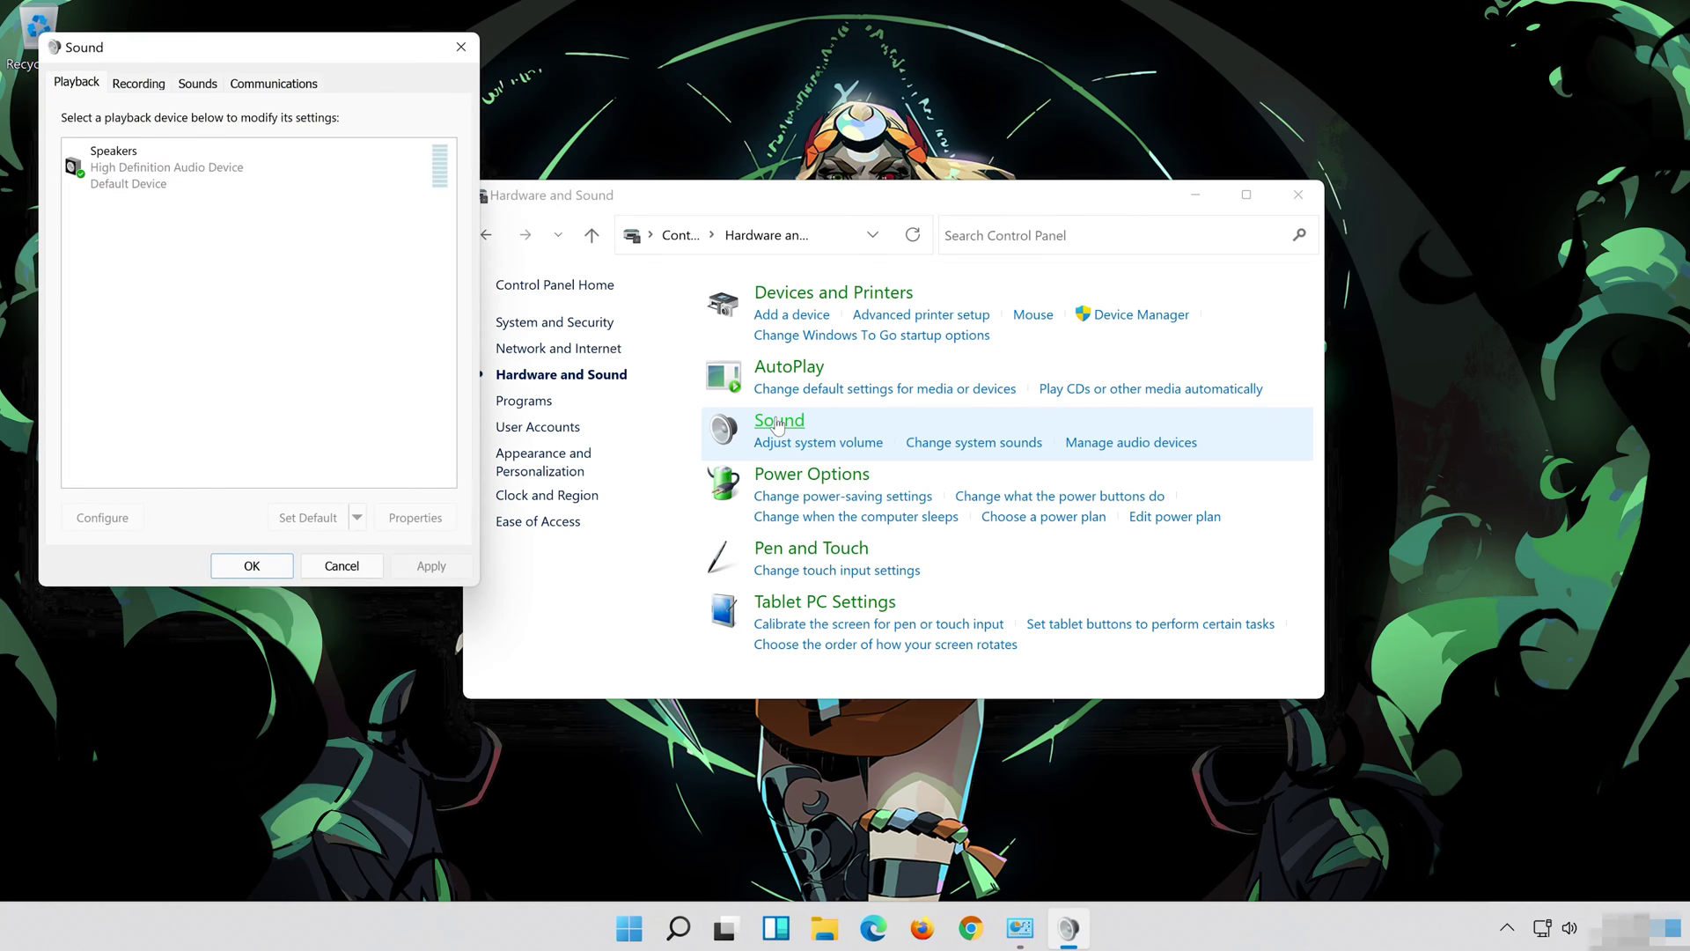
{"action": "left_click_drag", "start_coordinate": [283, 63], "coordinate": [891, 190]}
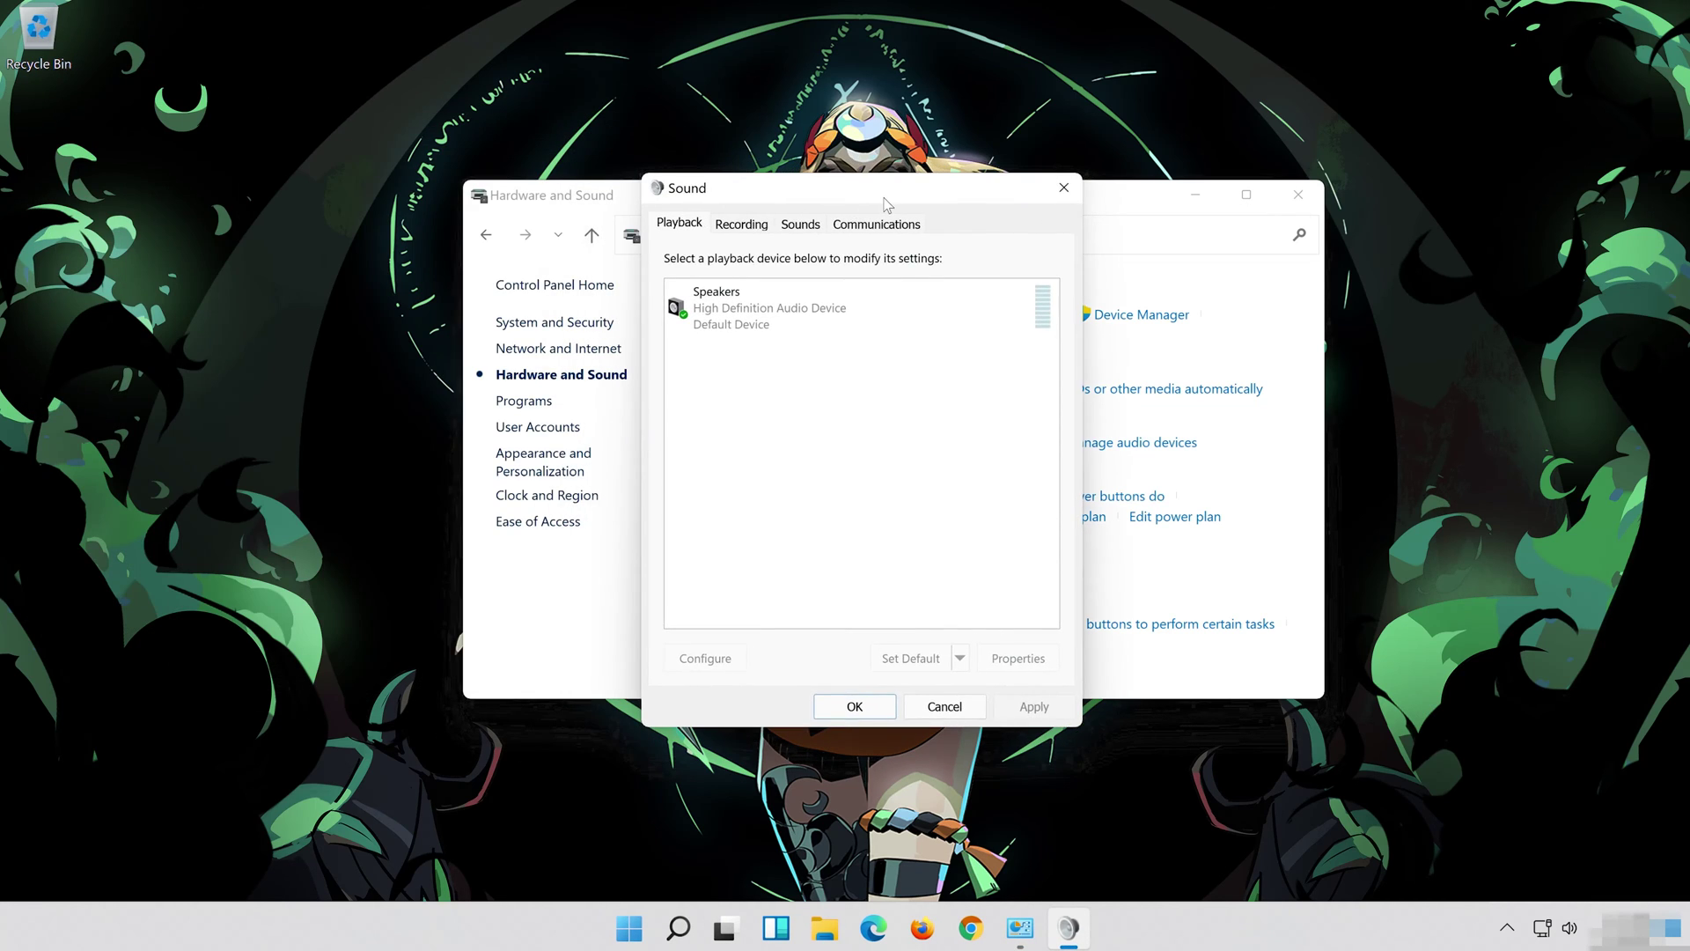
{"action": "left_click", "coordinate": [1294, 193]}
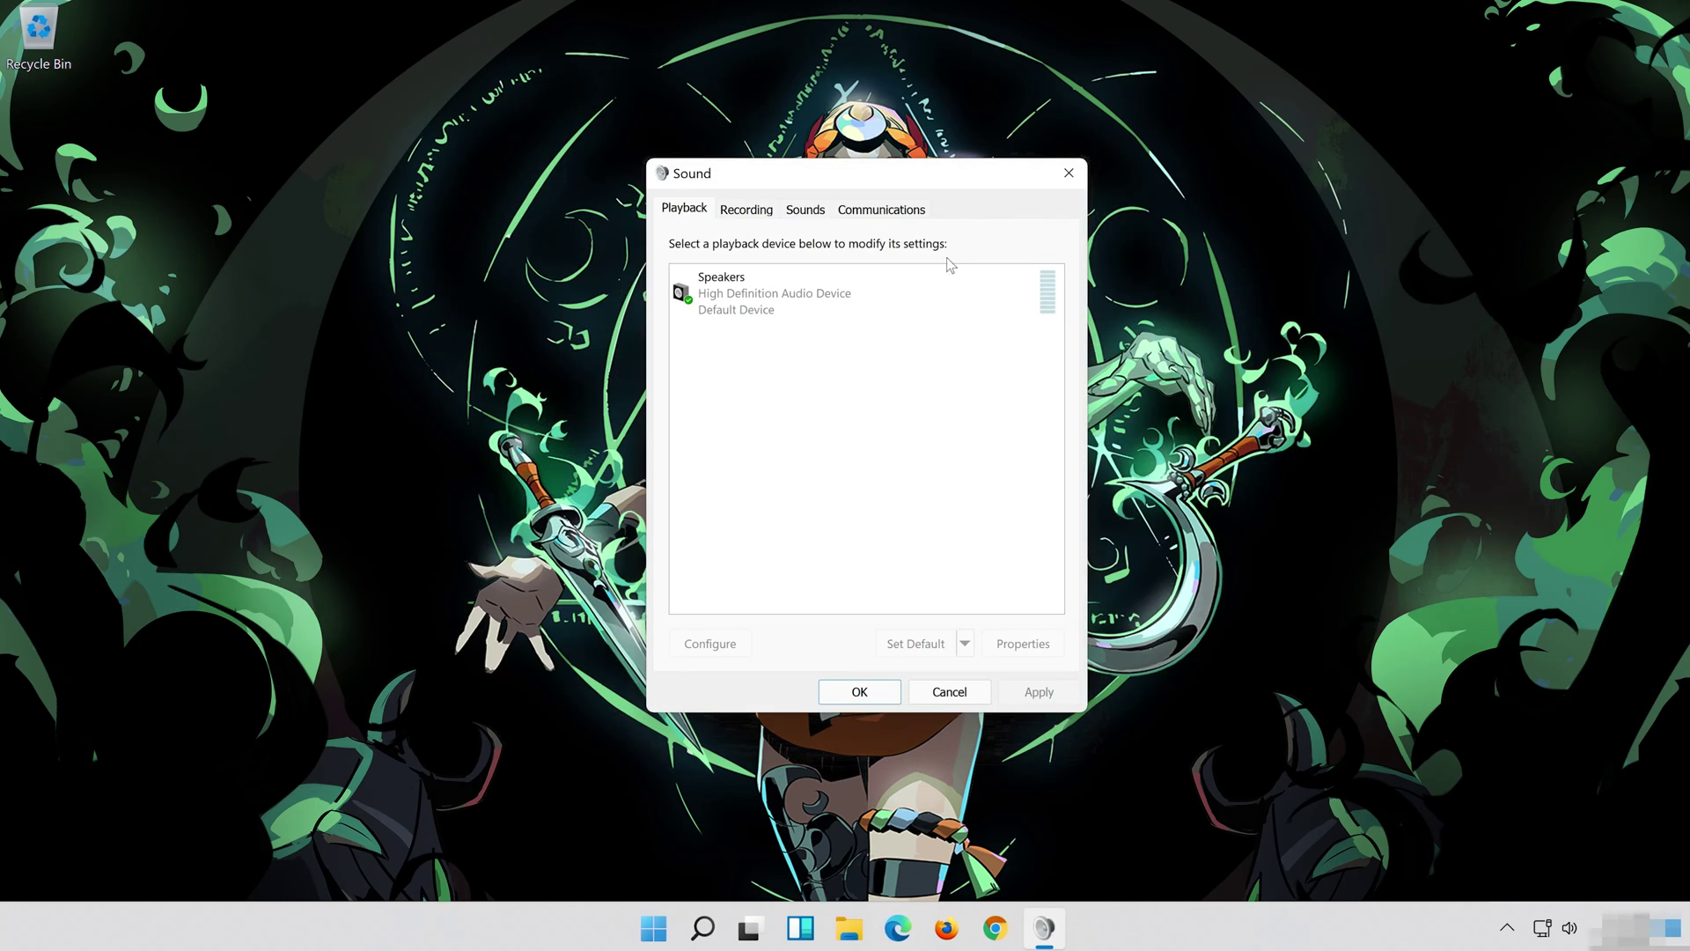
- Open the properties of the Speakers playback device and move the properties dialog over the Sound dialog
{"action": "left_click", "coordinate": [812, 287]}
{"action": "left_click", "coordinate": [811, 288]}
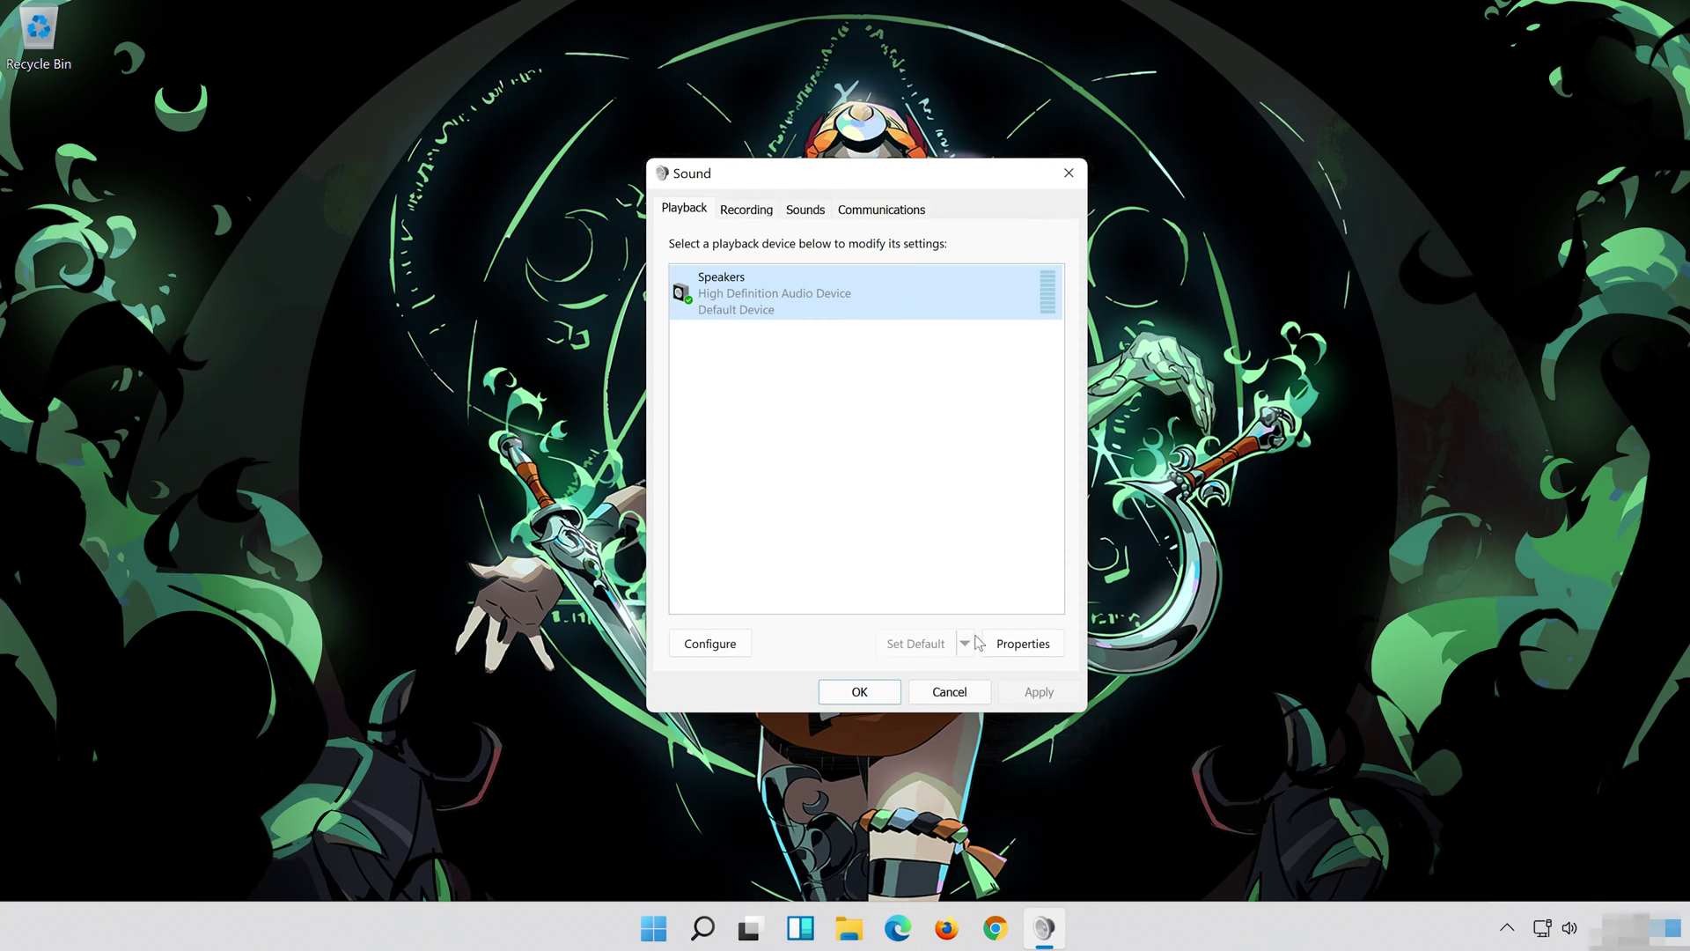
{"action": "right_click", "coordinate": [869, 280]}
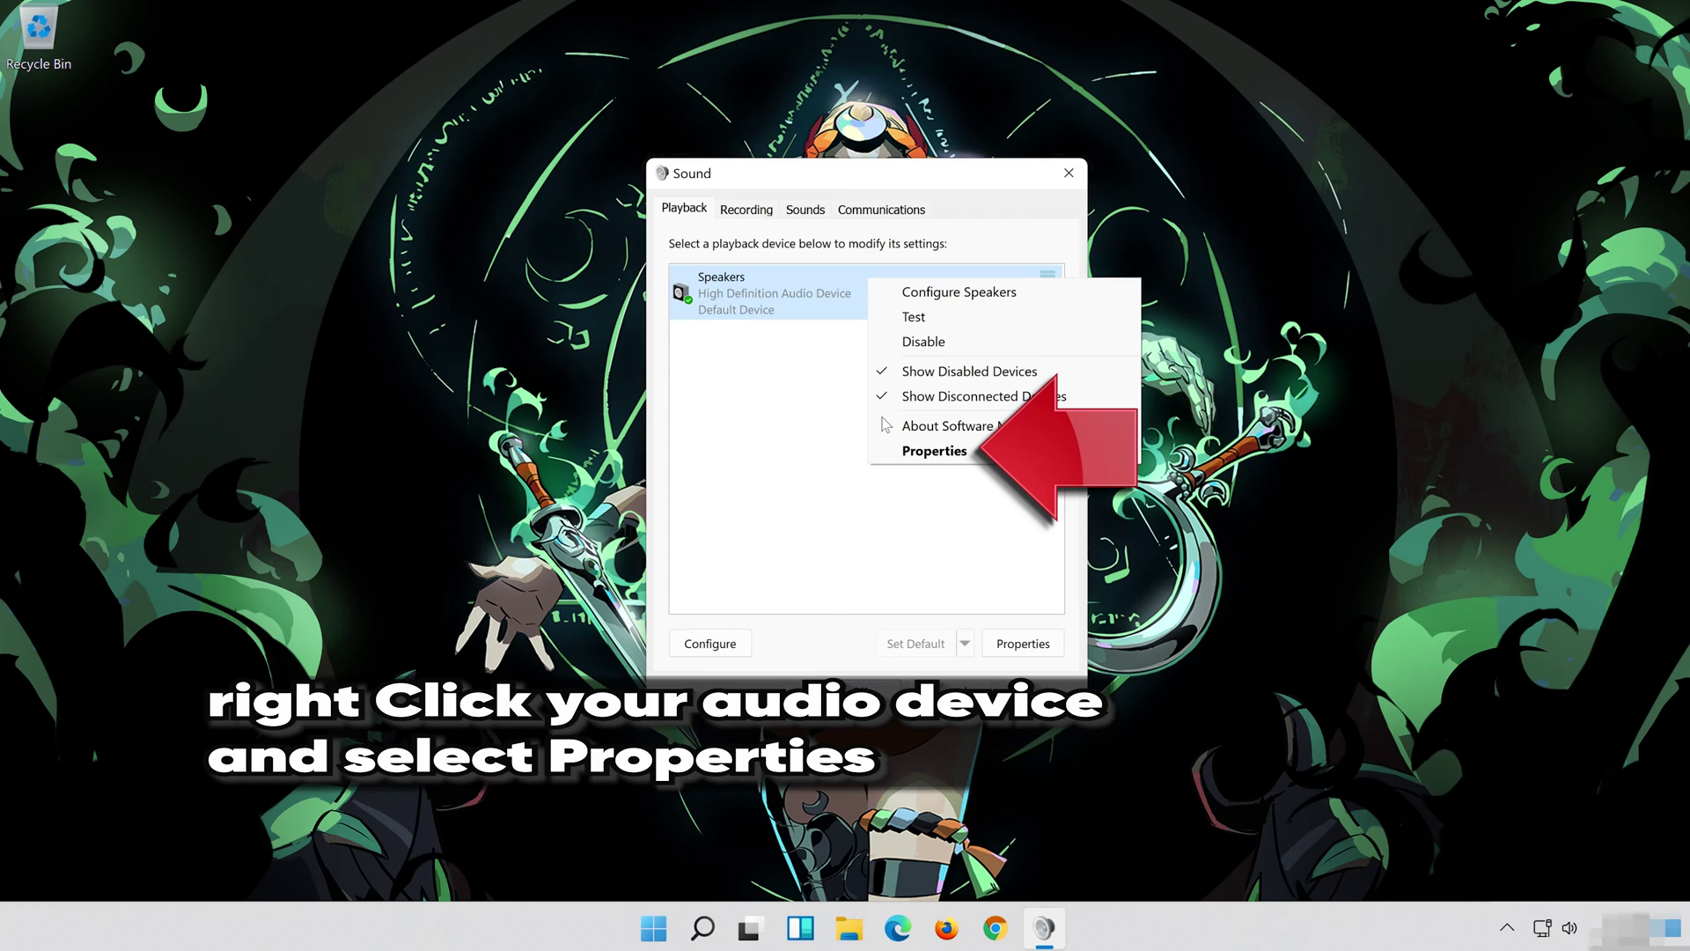
{"action": "left_click", "coordinate": [1003, 459]}
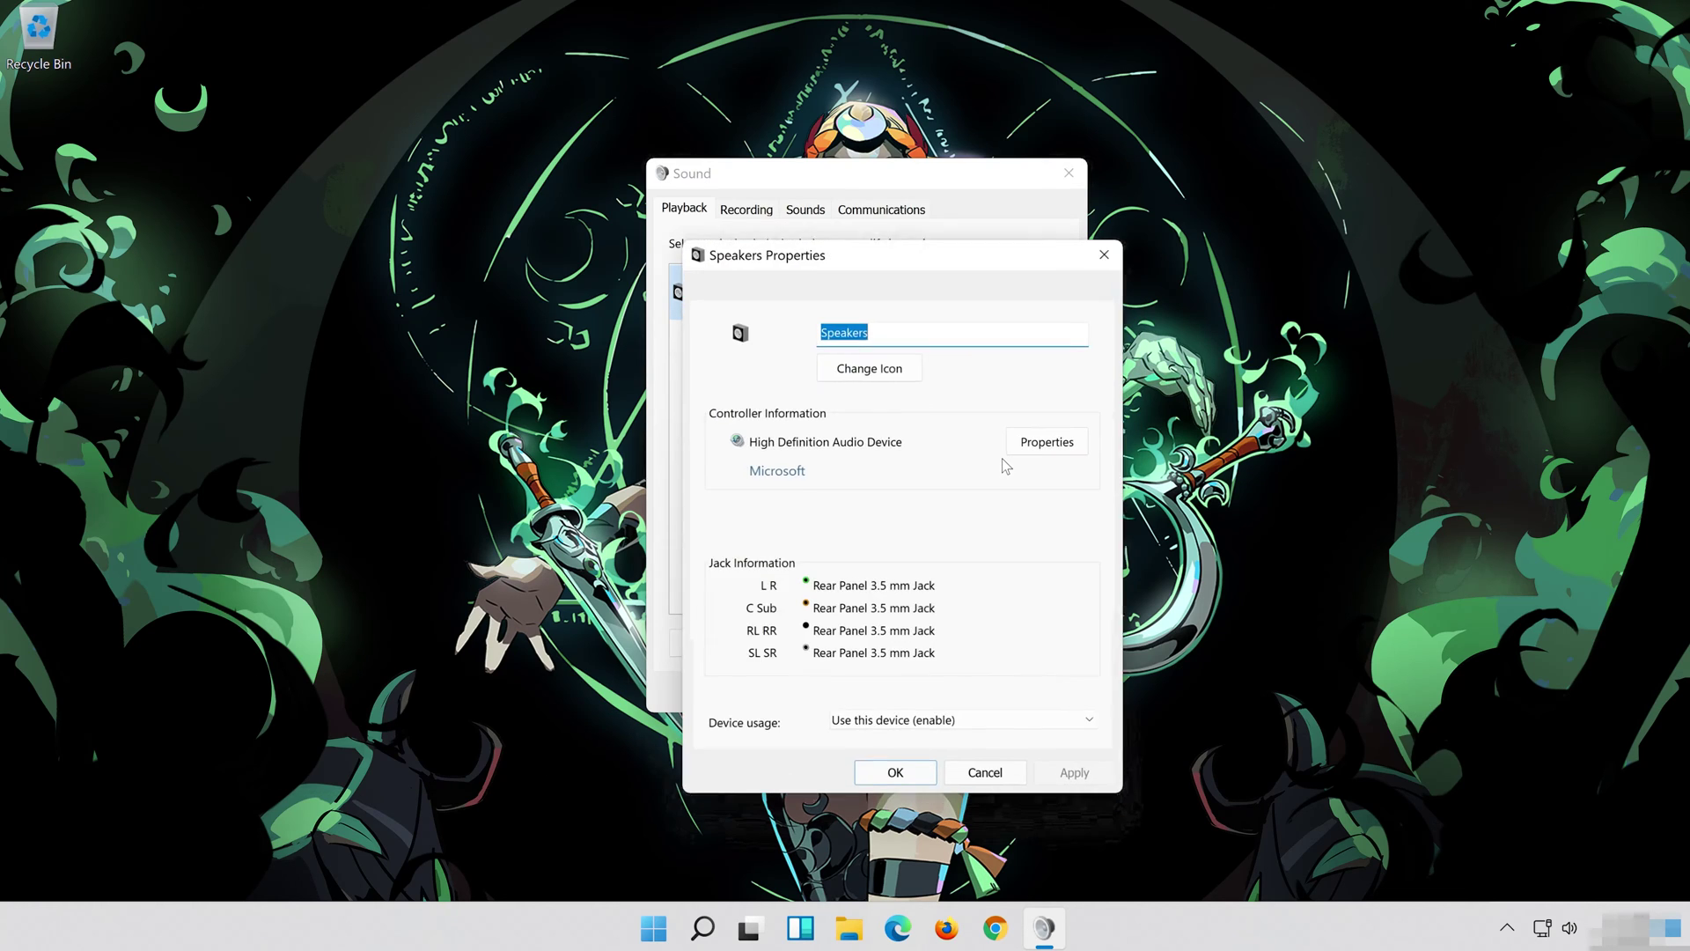
{"action": "left_click_drag", "start_coordinate": [938, 265], "coordinate": [904, 183]}
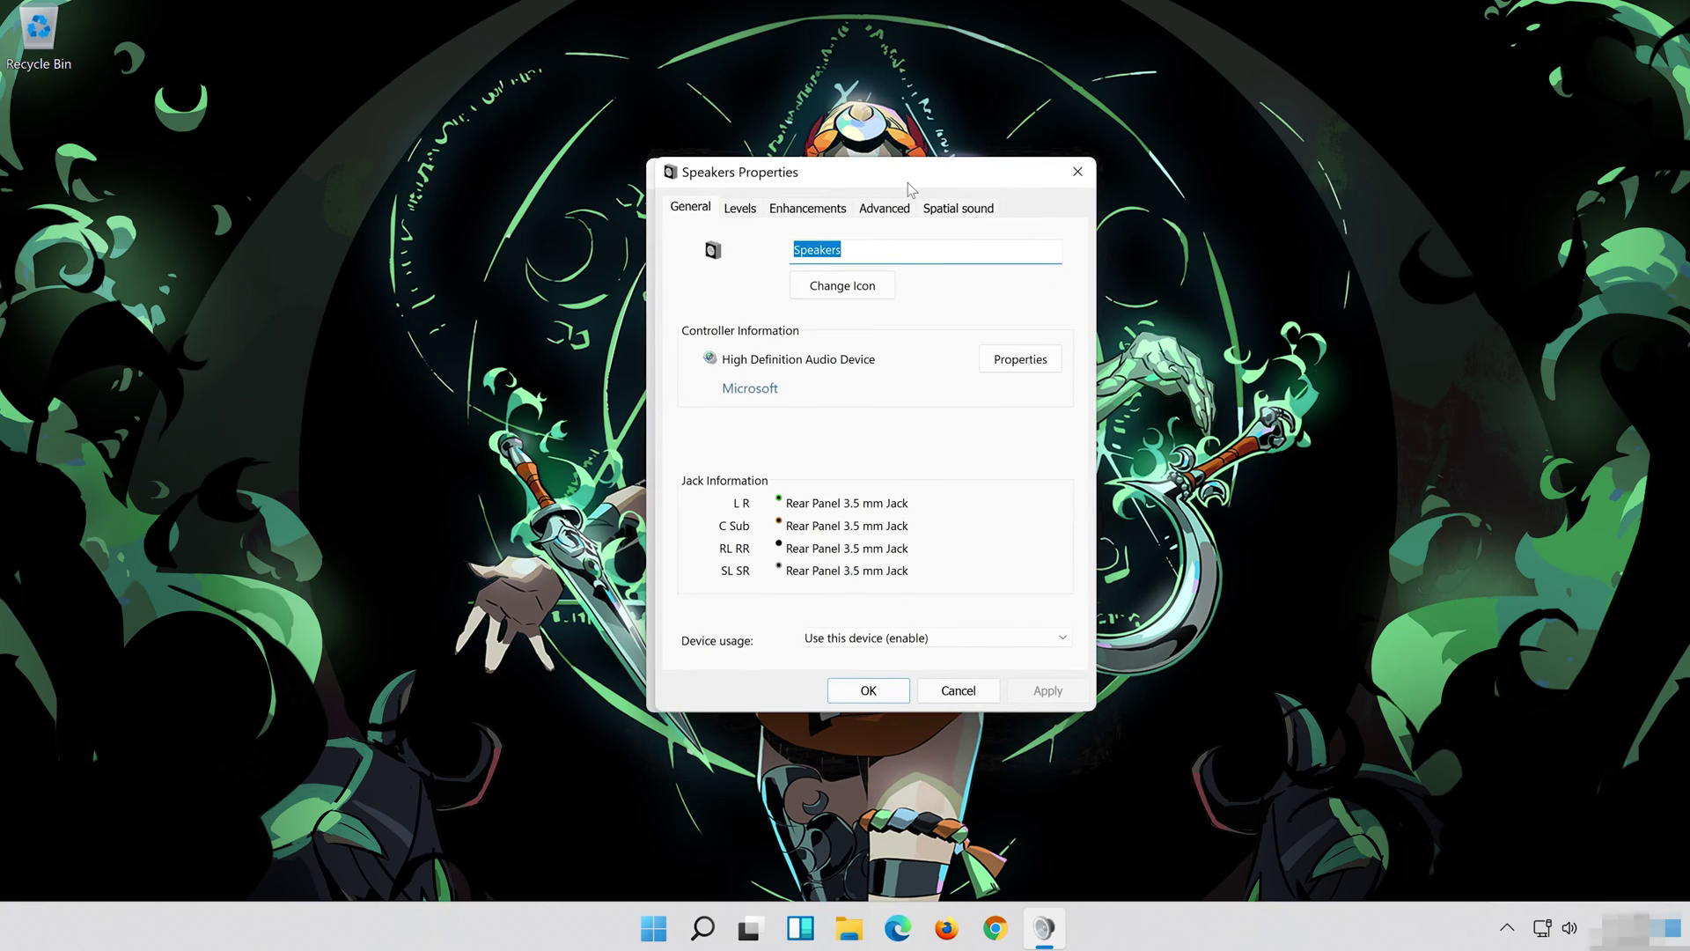
- Disable all enhancements for the Speakers, apply the change and close both sound dialogs with OK
{"action": "left_click", "coordinate": [834, 205]}
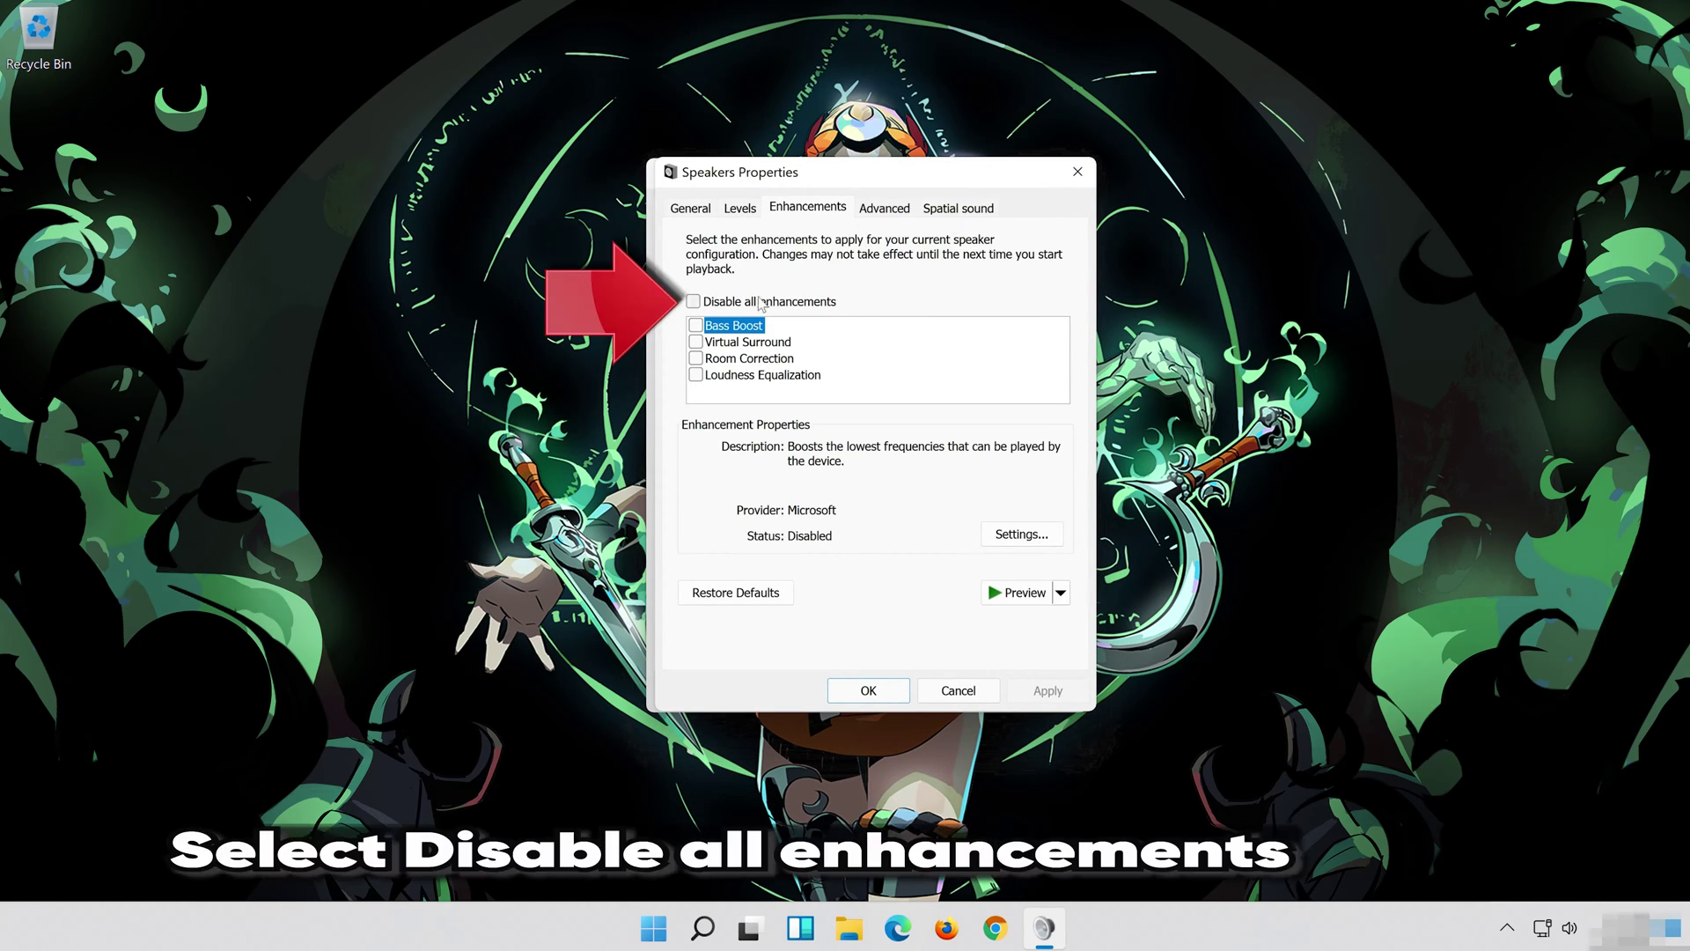
{"action": "left_click", "coordinate": [695, 302]}
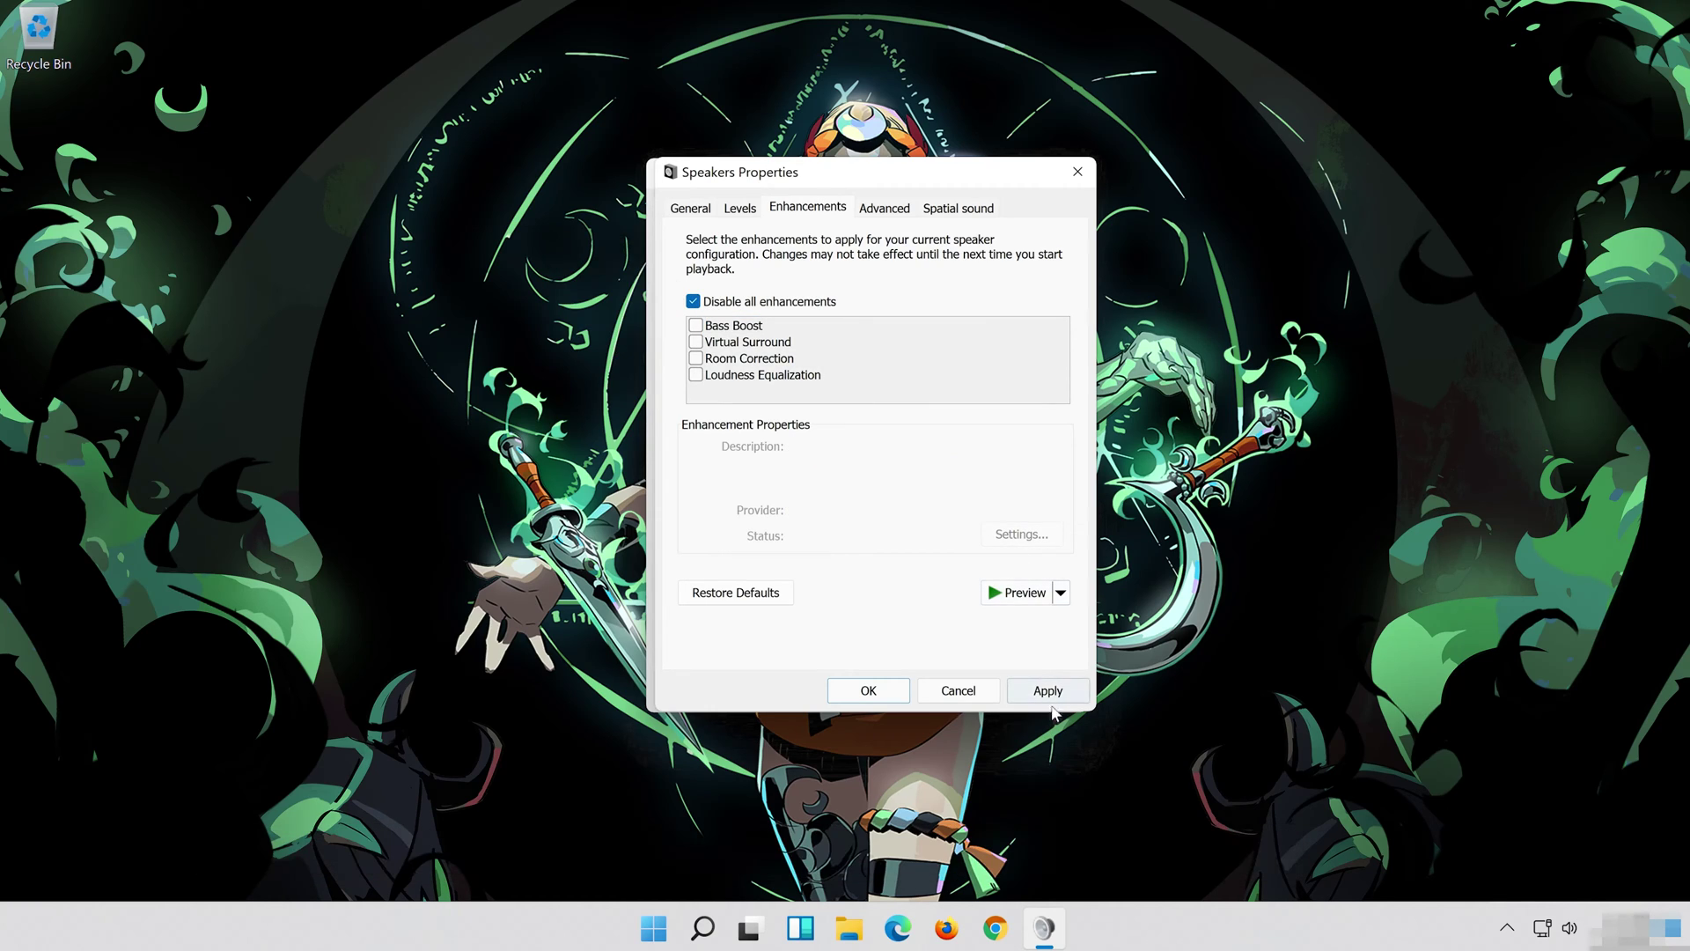
{"action": "left_click", "coordinate": [1064, 692]}
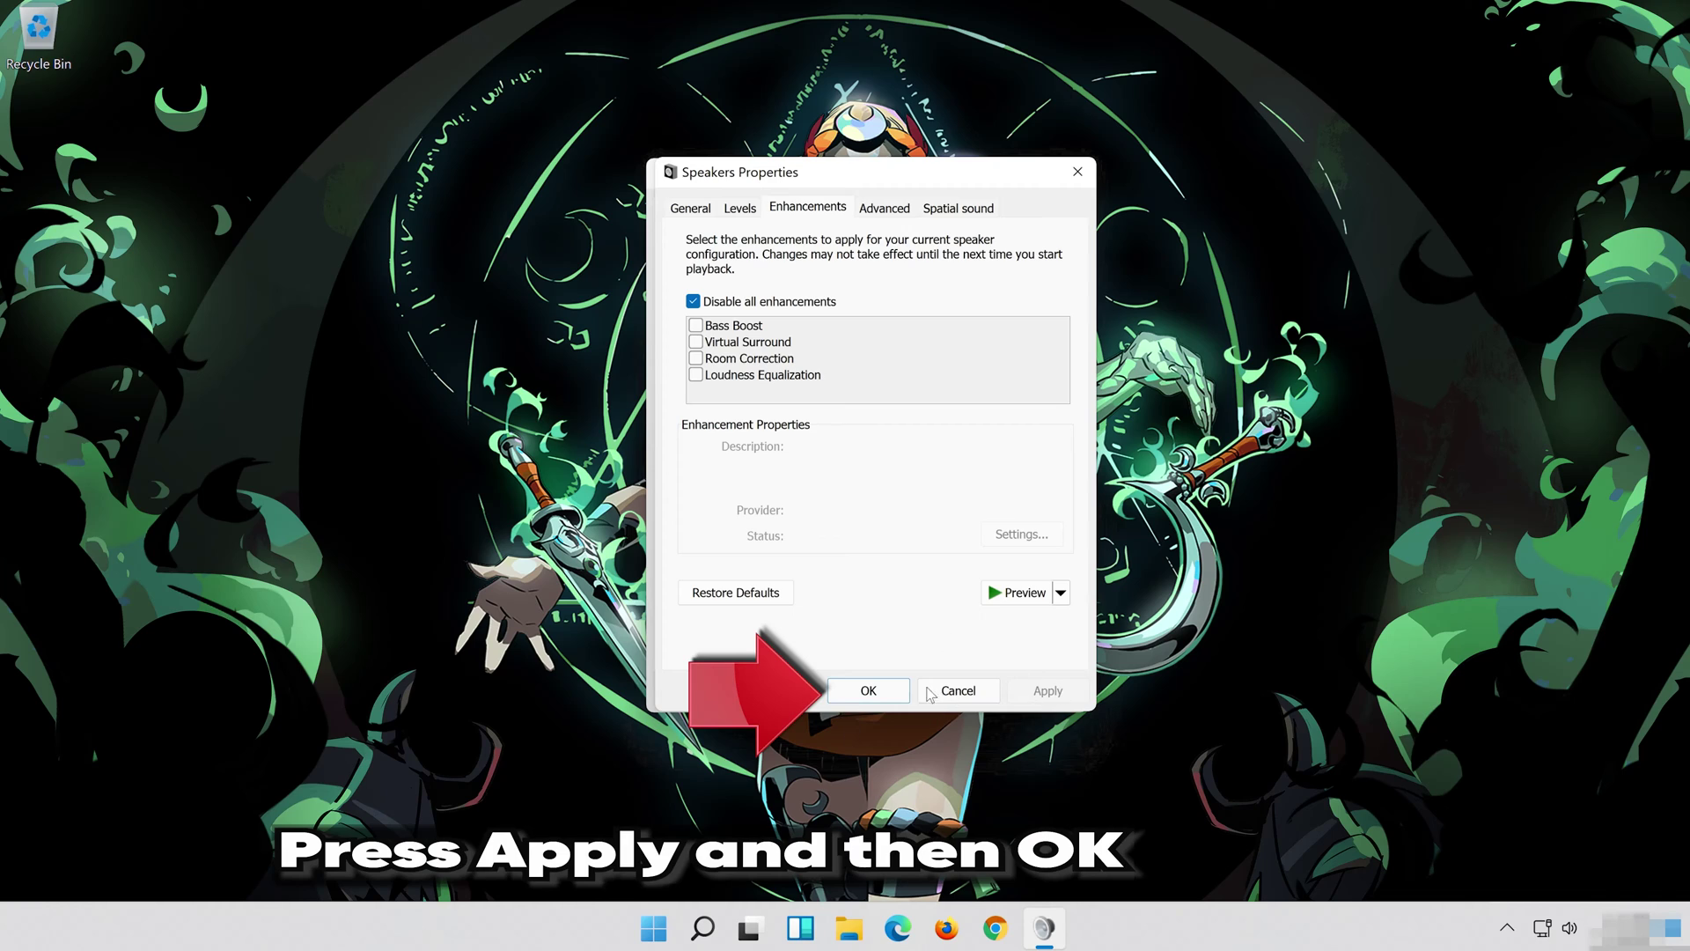
{"action": "left_click", "coordinate": [896, 692]}
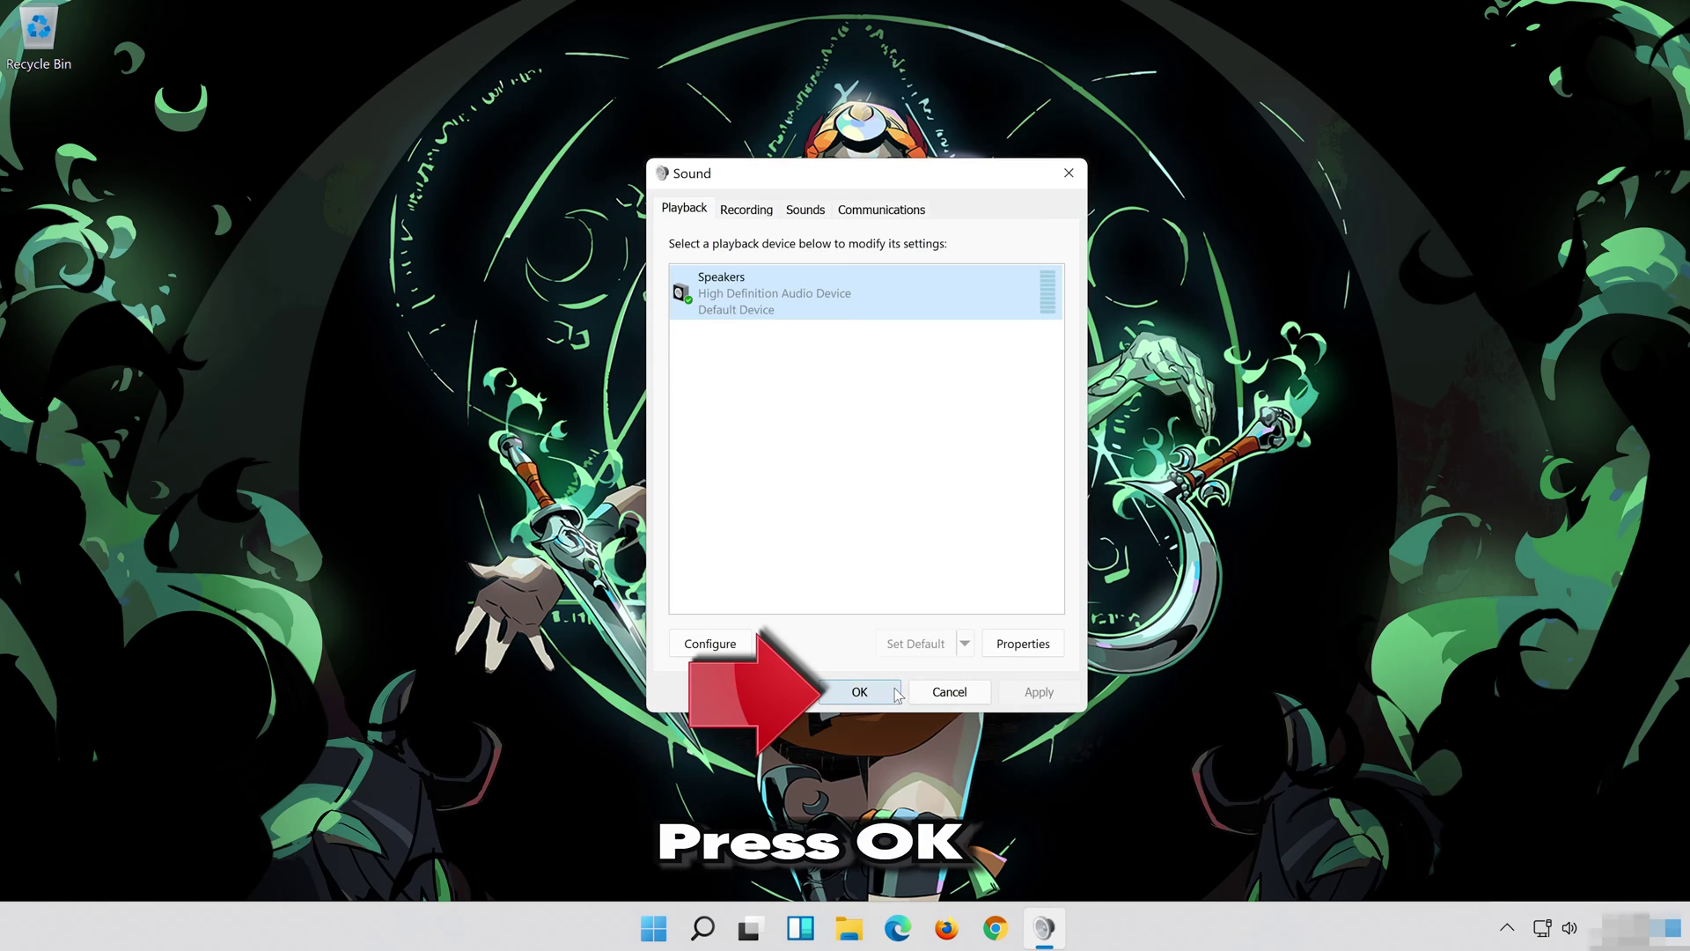
{"action": "left_click", "coordinate": [859, 692]}
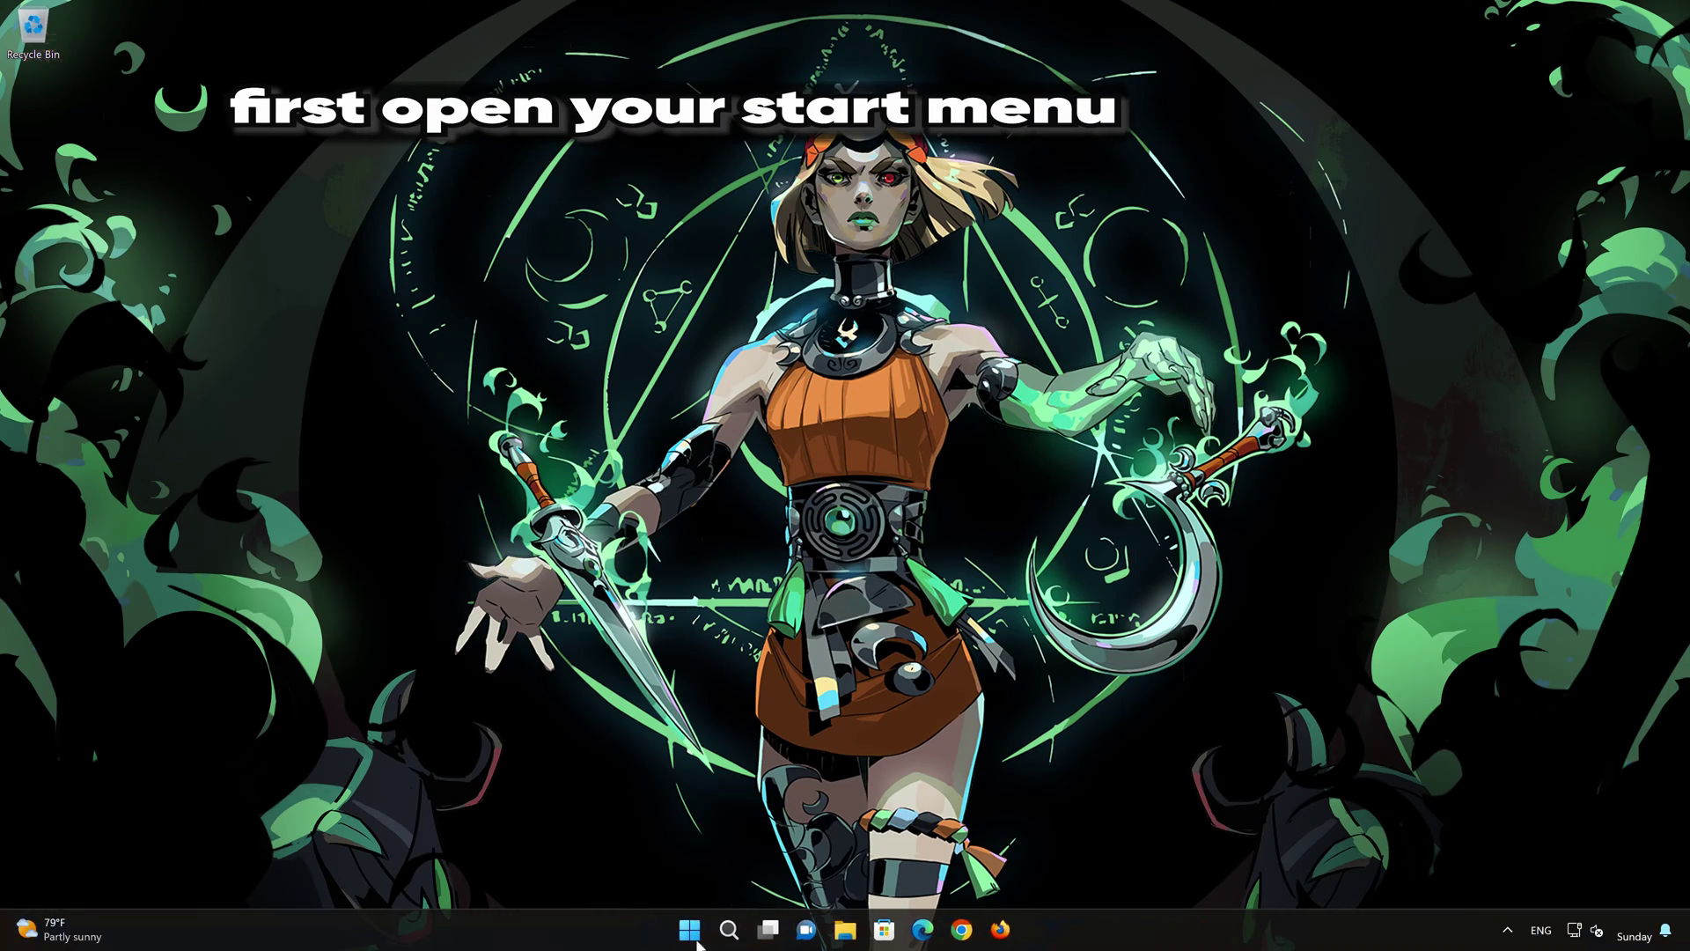
- Open Windows Settings and go to the Other troubleshooters page under System > Troubleshoot
{"action": "left_click", "coordinate": [700, 925]}
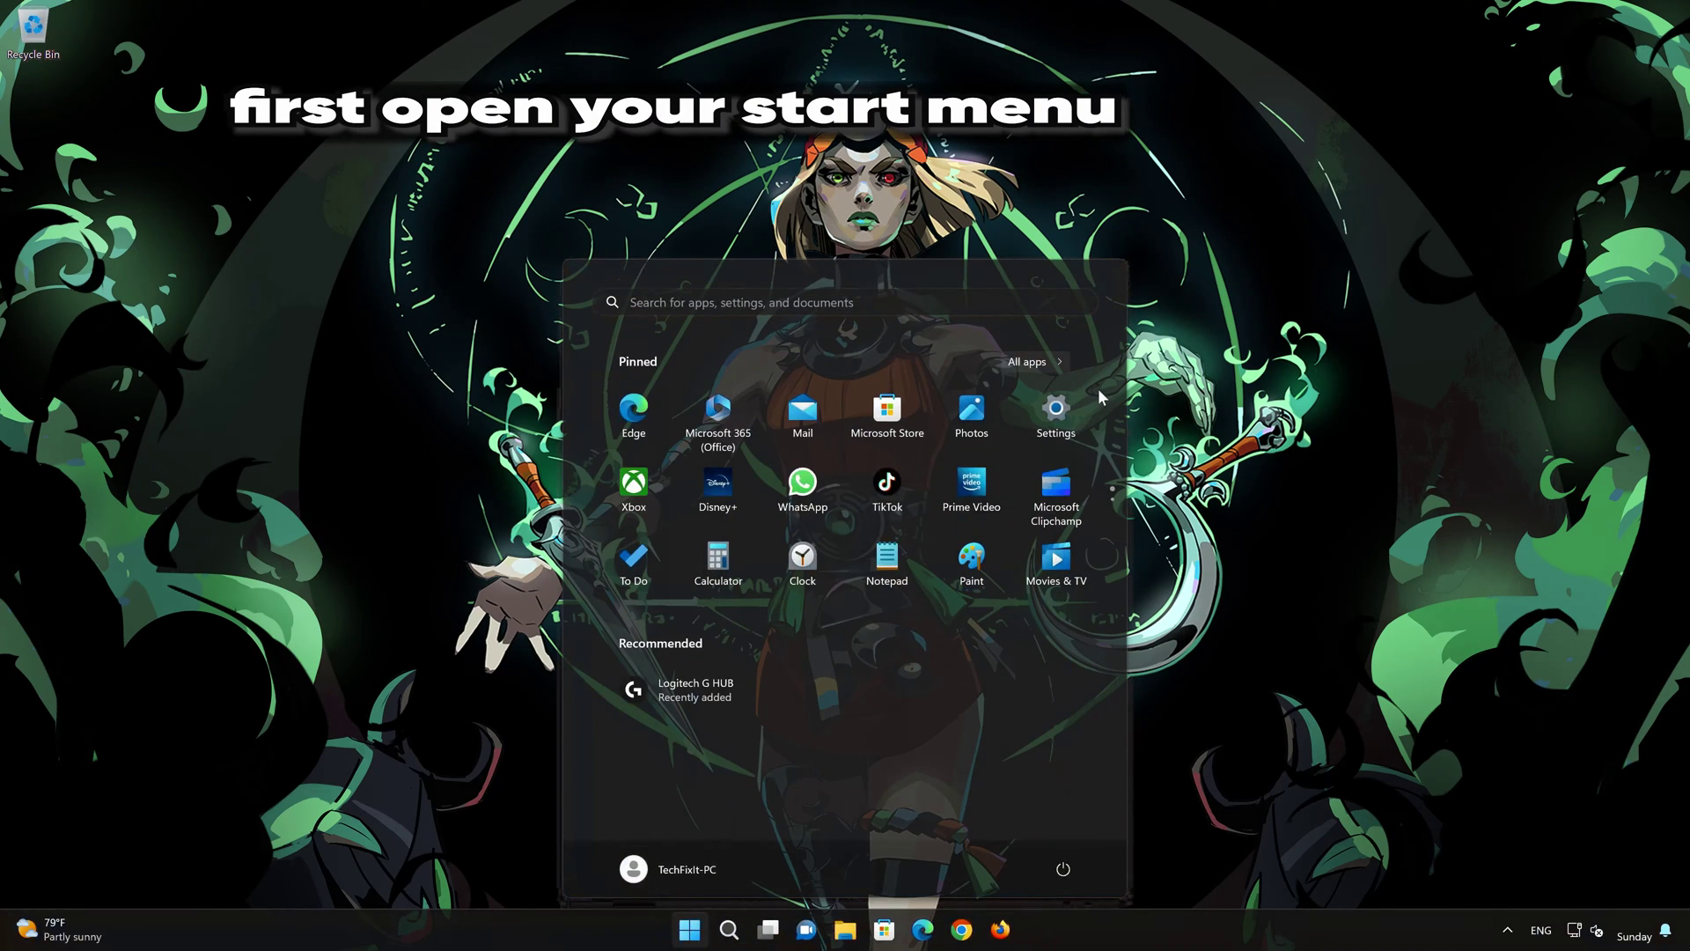
{"action": "left_click", "coordinate": [1067, 422]}
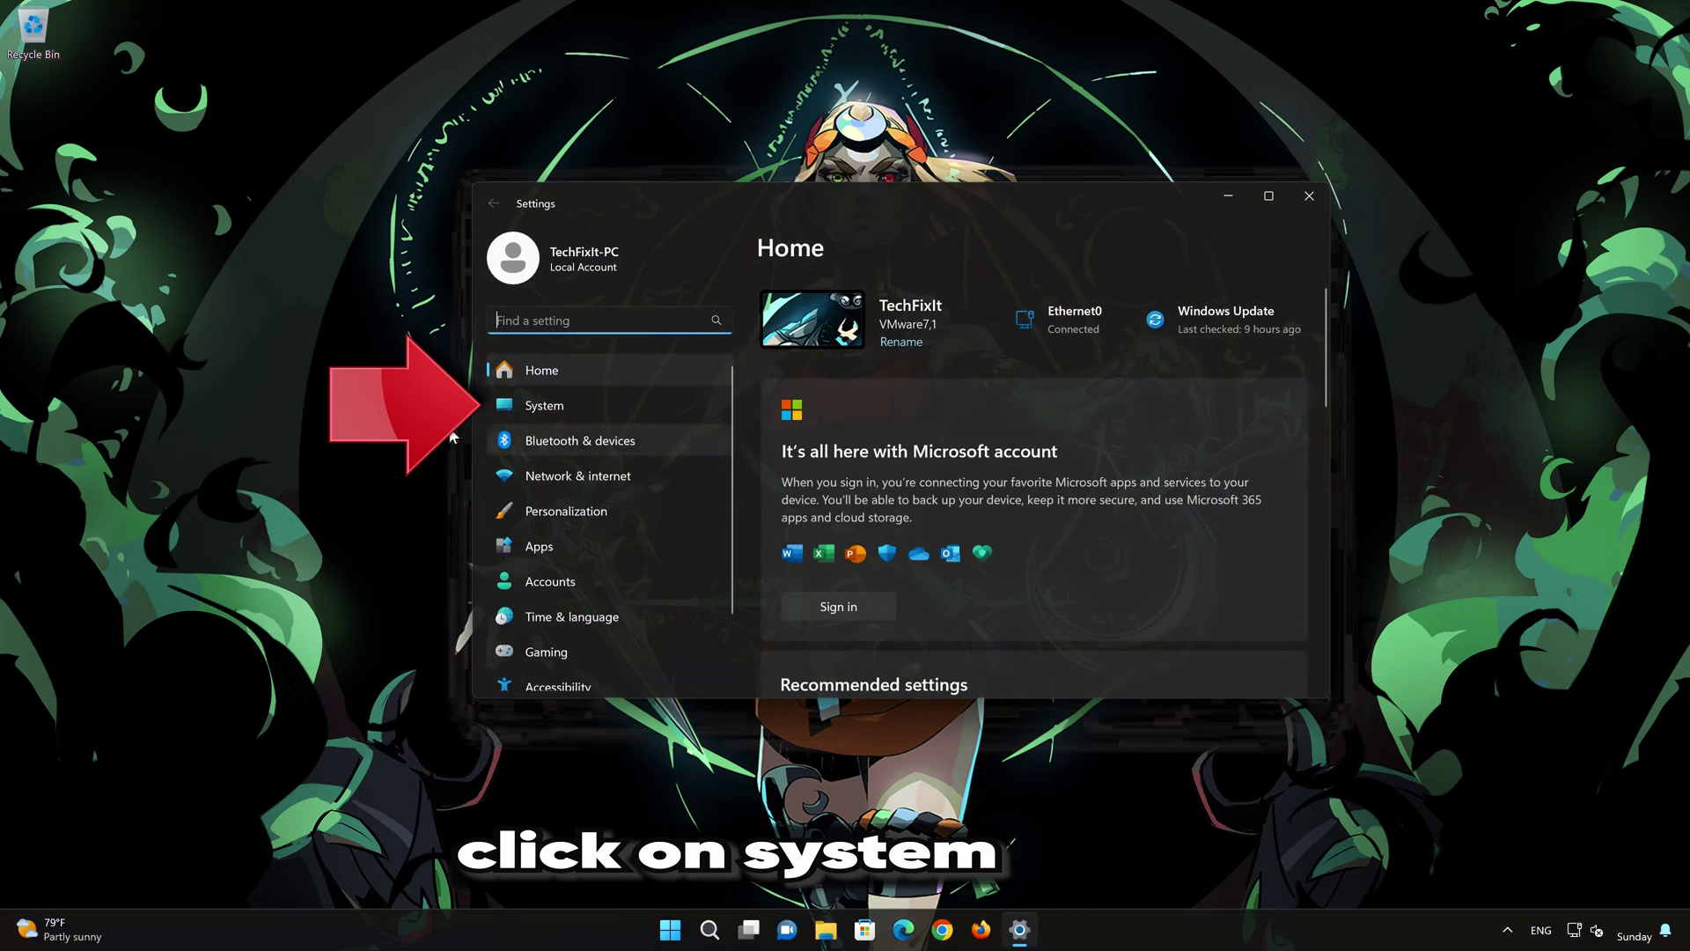
{"action": "left_click", "coordinate": [599, 403]}
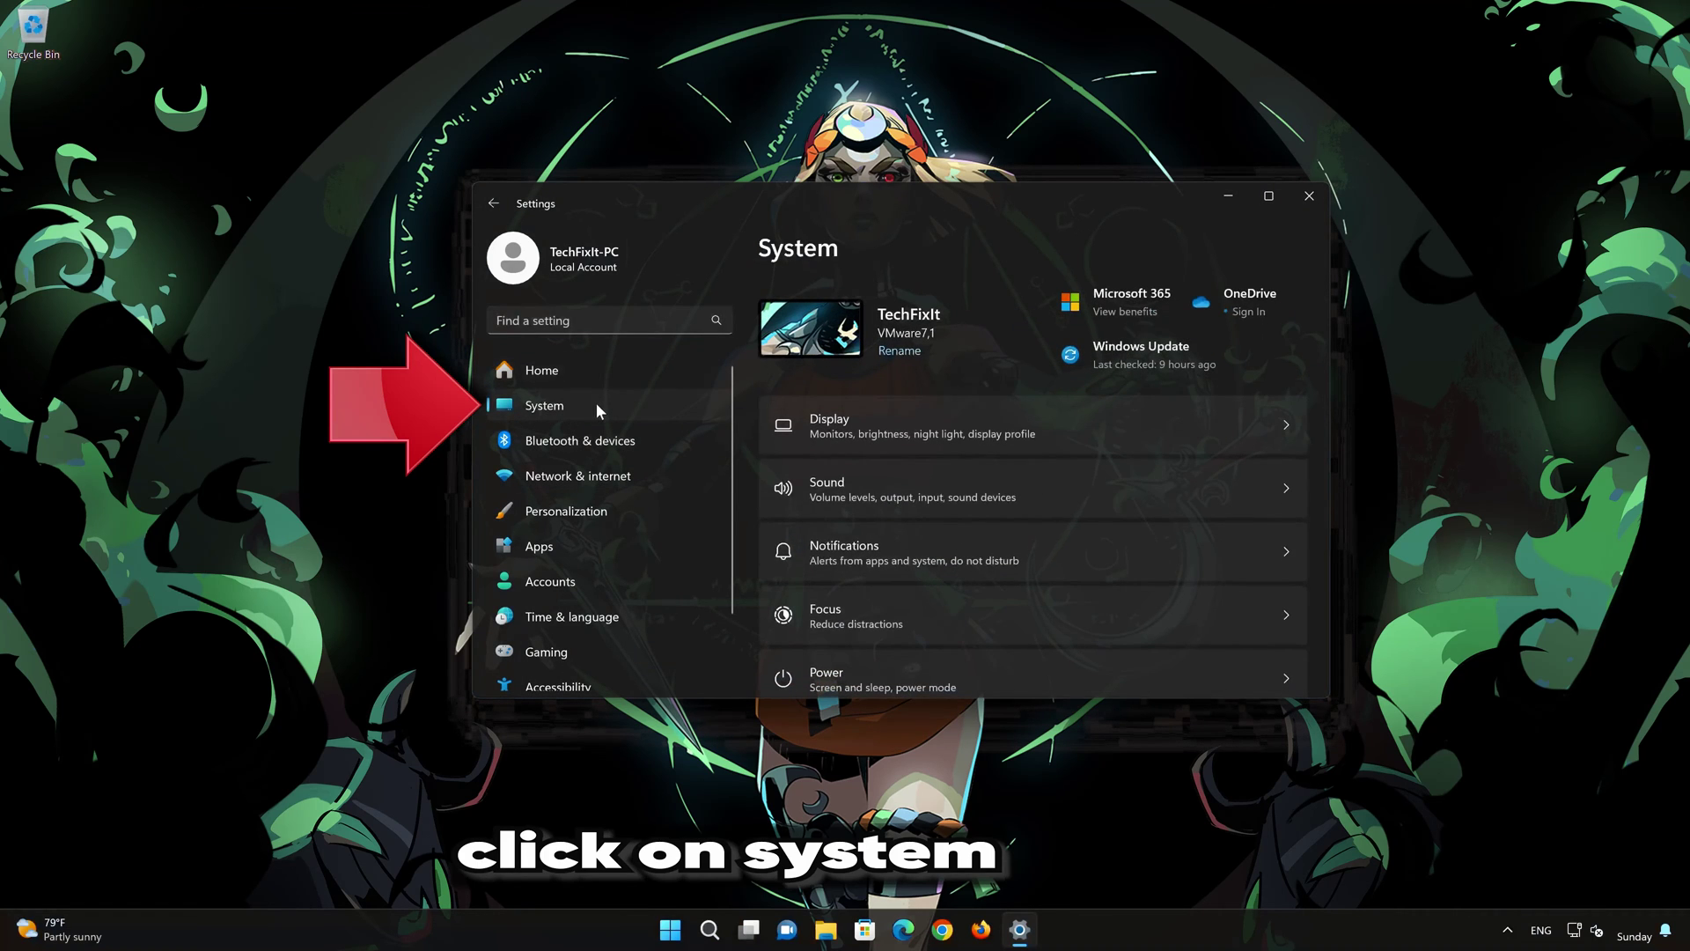
{"action": "scroll", "coordinate": [1002, 520], "scroll_direction": "down", "scroll_amount": 5}
{"action": "scroll", "coordinate": [1001, 520], "scroll_direction": "down", "scroll_amount": 3}
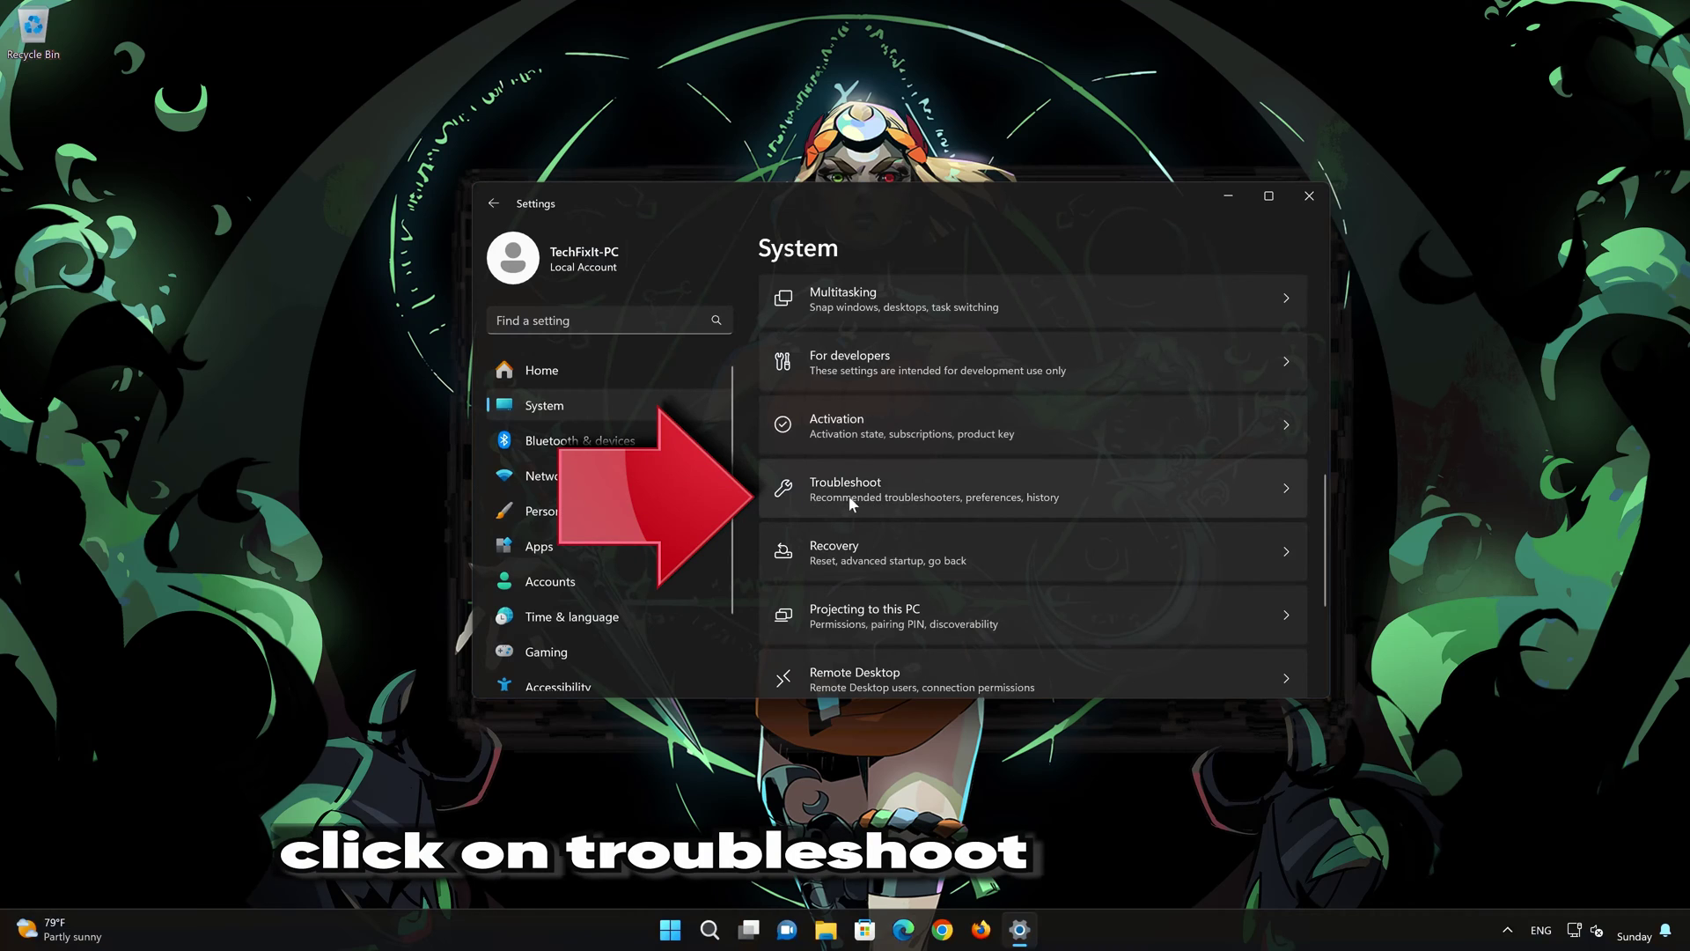
{"action": "scroll", "coordinate": [956, 494], "scroll_direction": "down", "scroll_amount": 1}
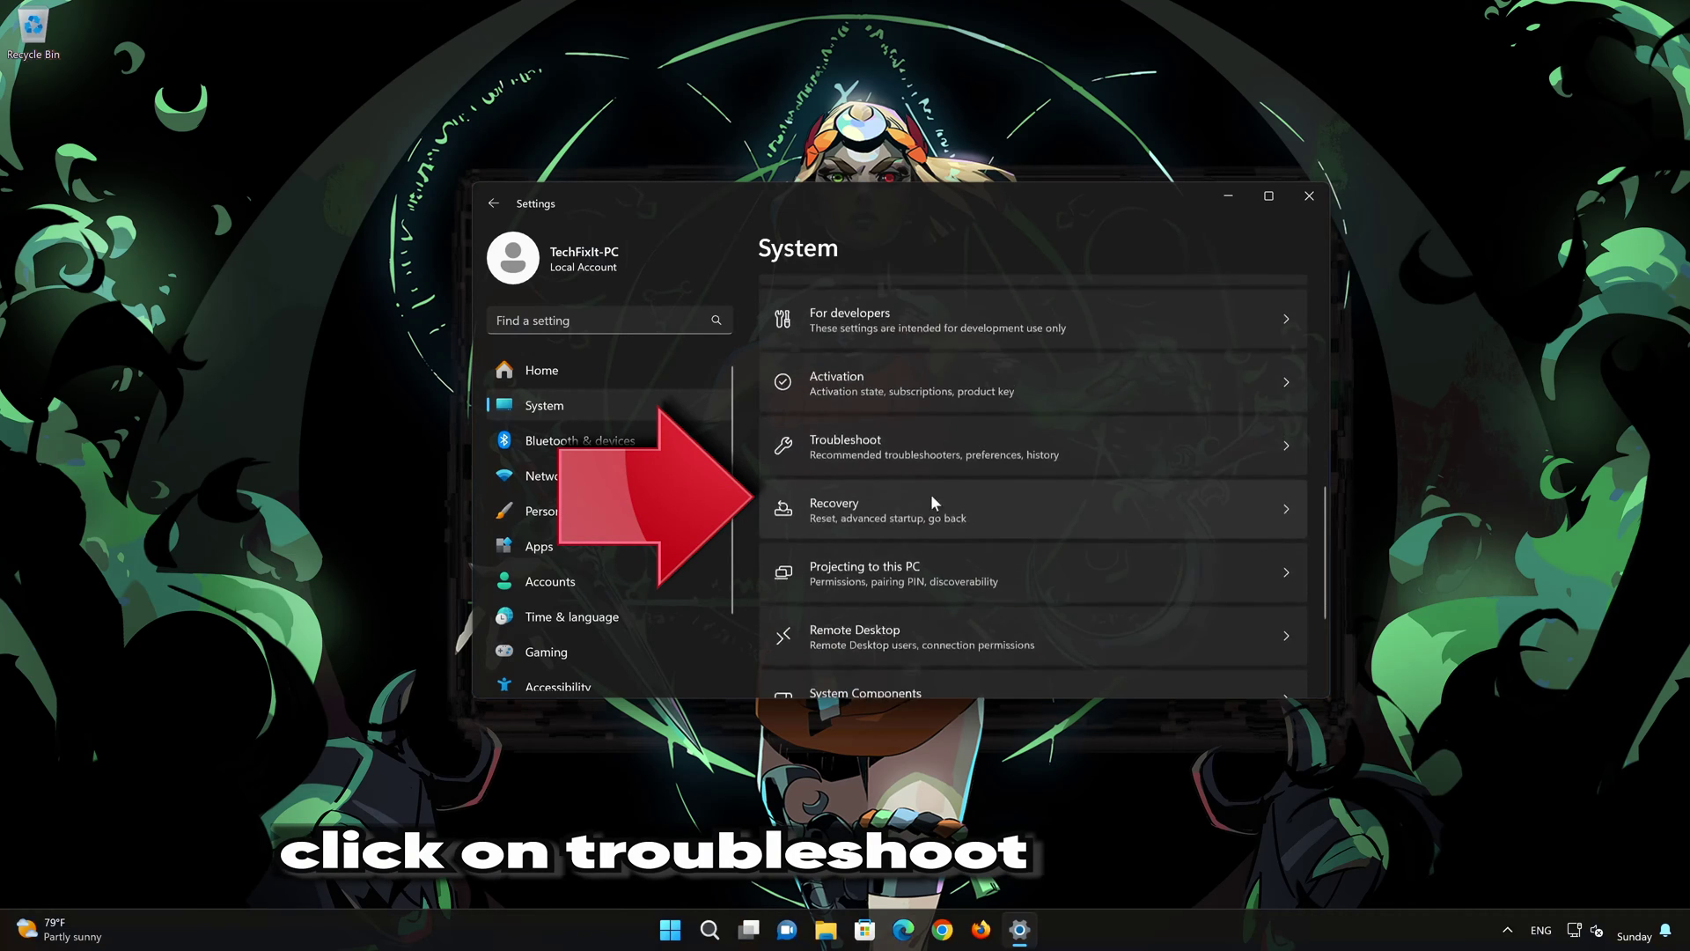
{"action": "left_click", "coordinate": [928, 437]}
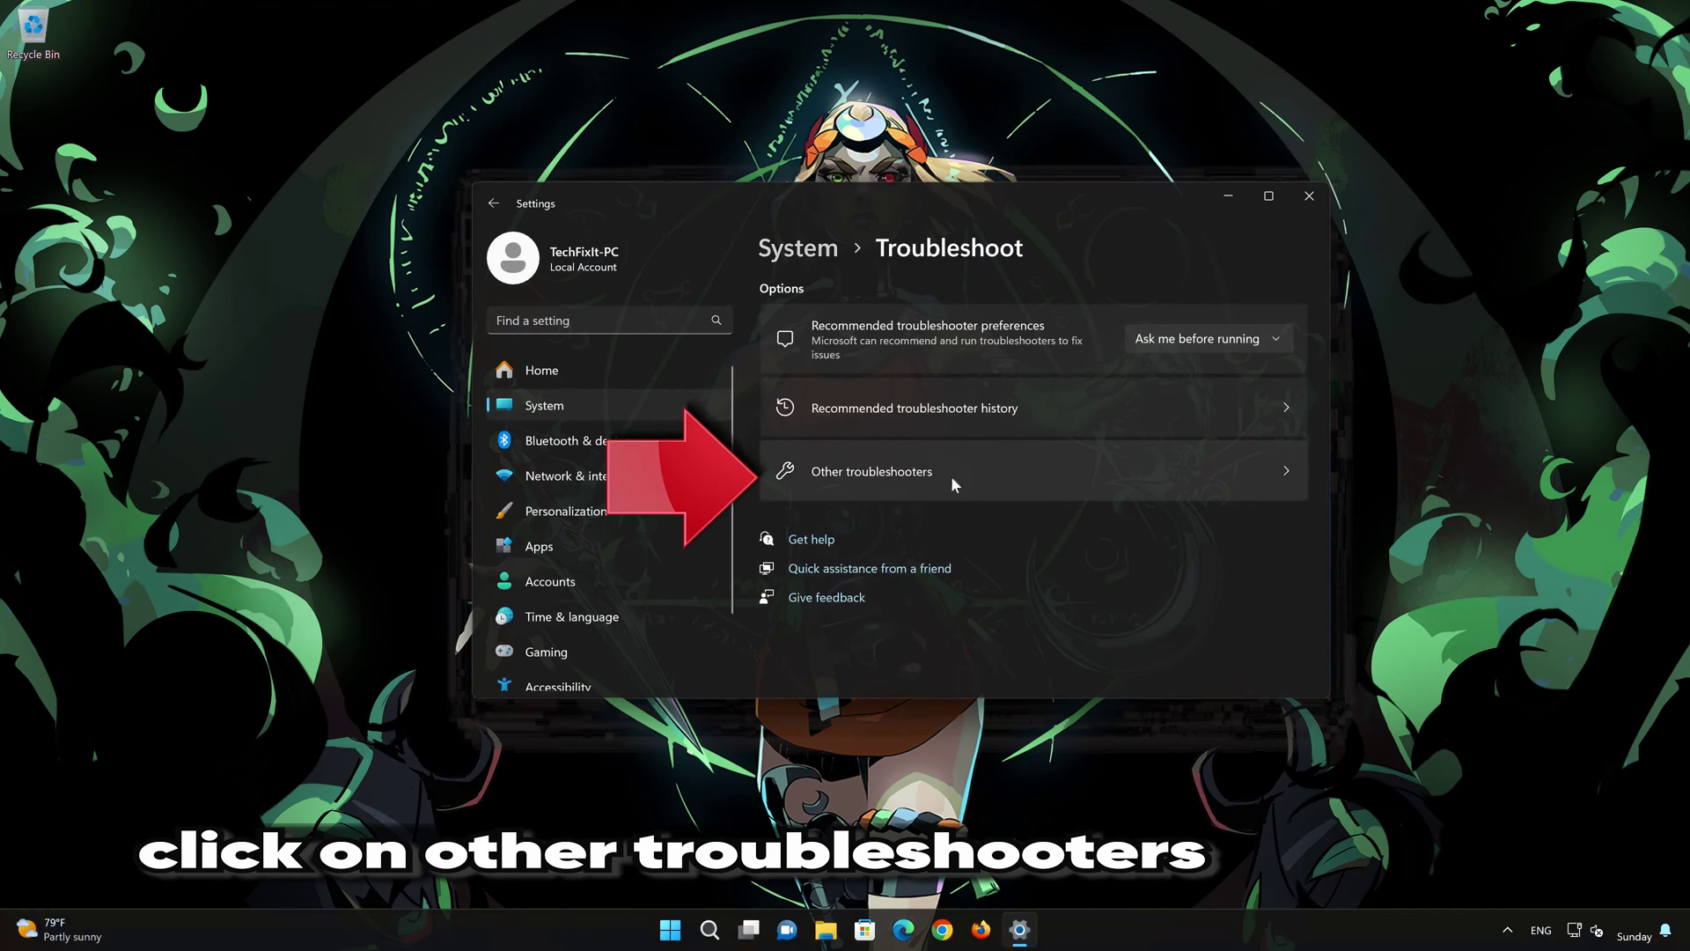
{"action": "left_click", "coordinate": [909, 482]}
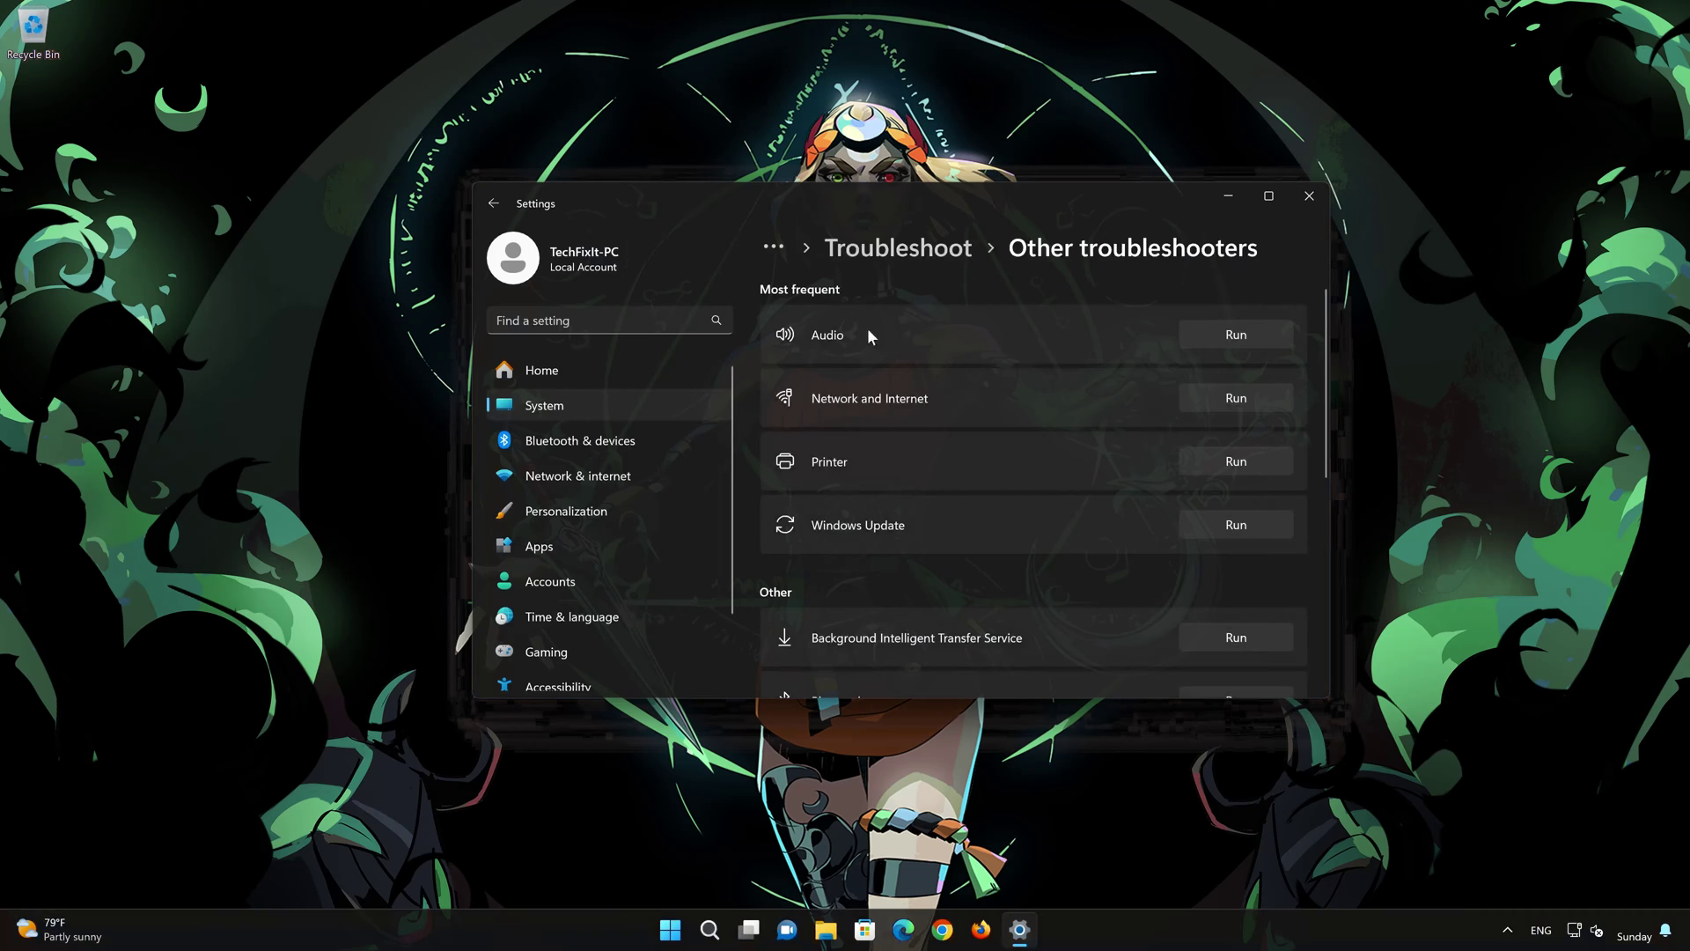
- Run the Audio troubleshooter, consent to automated diagnostics and allow it to restart the audio services
{"action": "left_click", "coordinate": [1235, 335]}
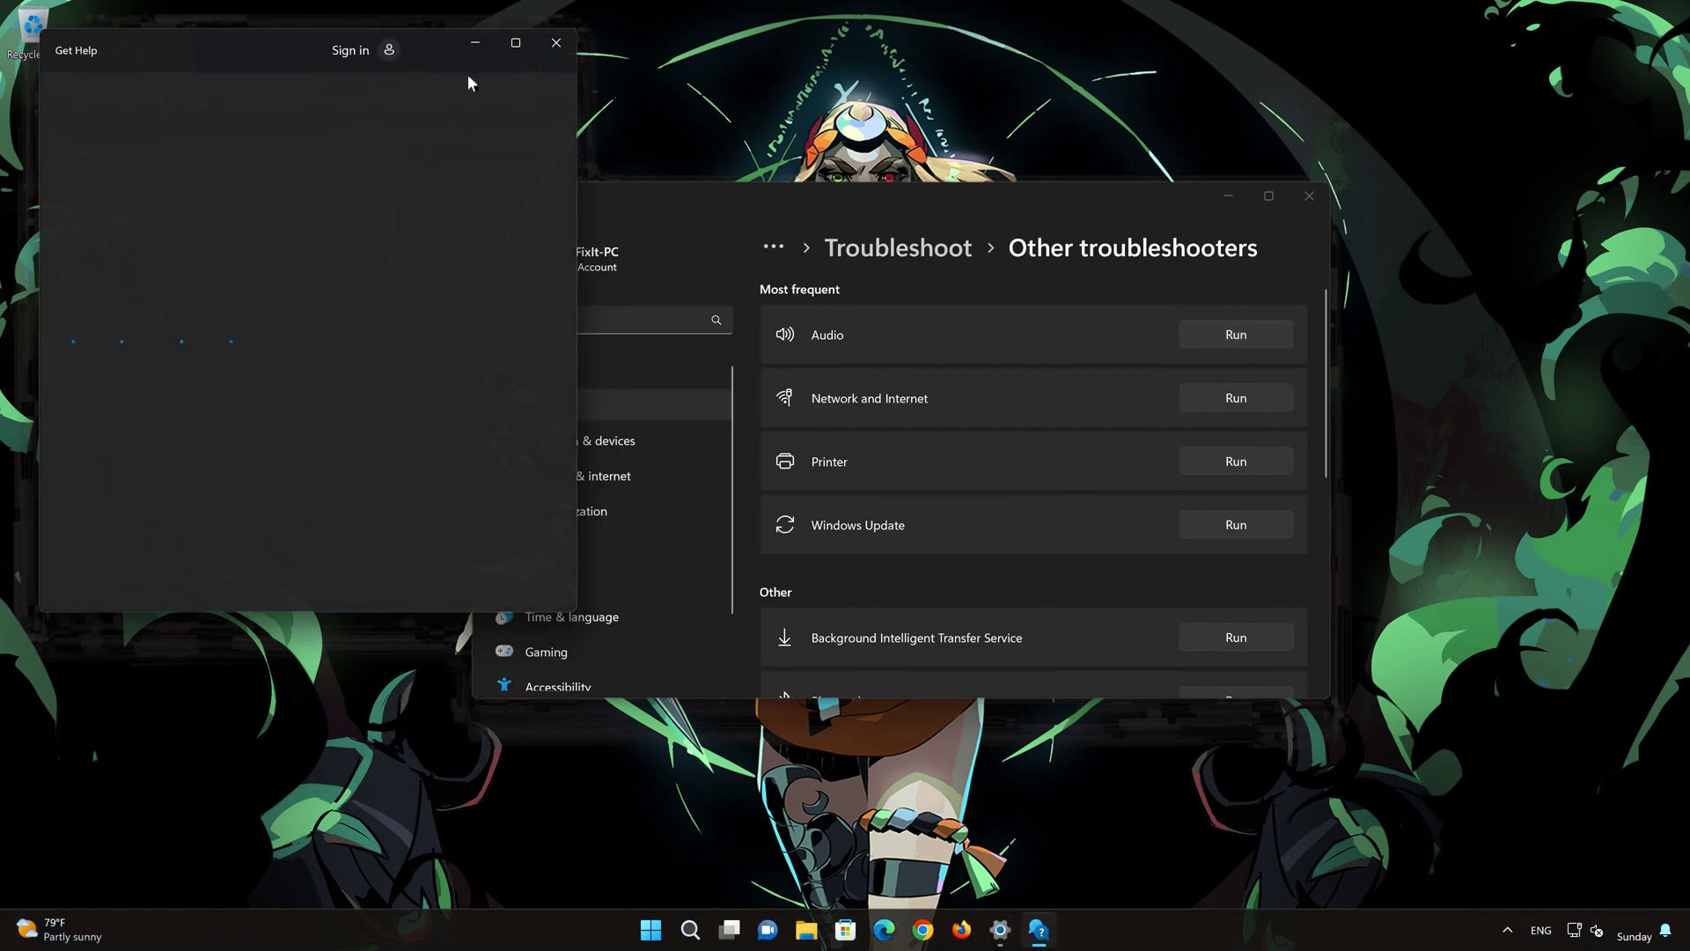
{"action": "left_click_drag", "start_coordinate": [426, 49], "coordinate": [935, 158]}
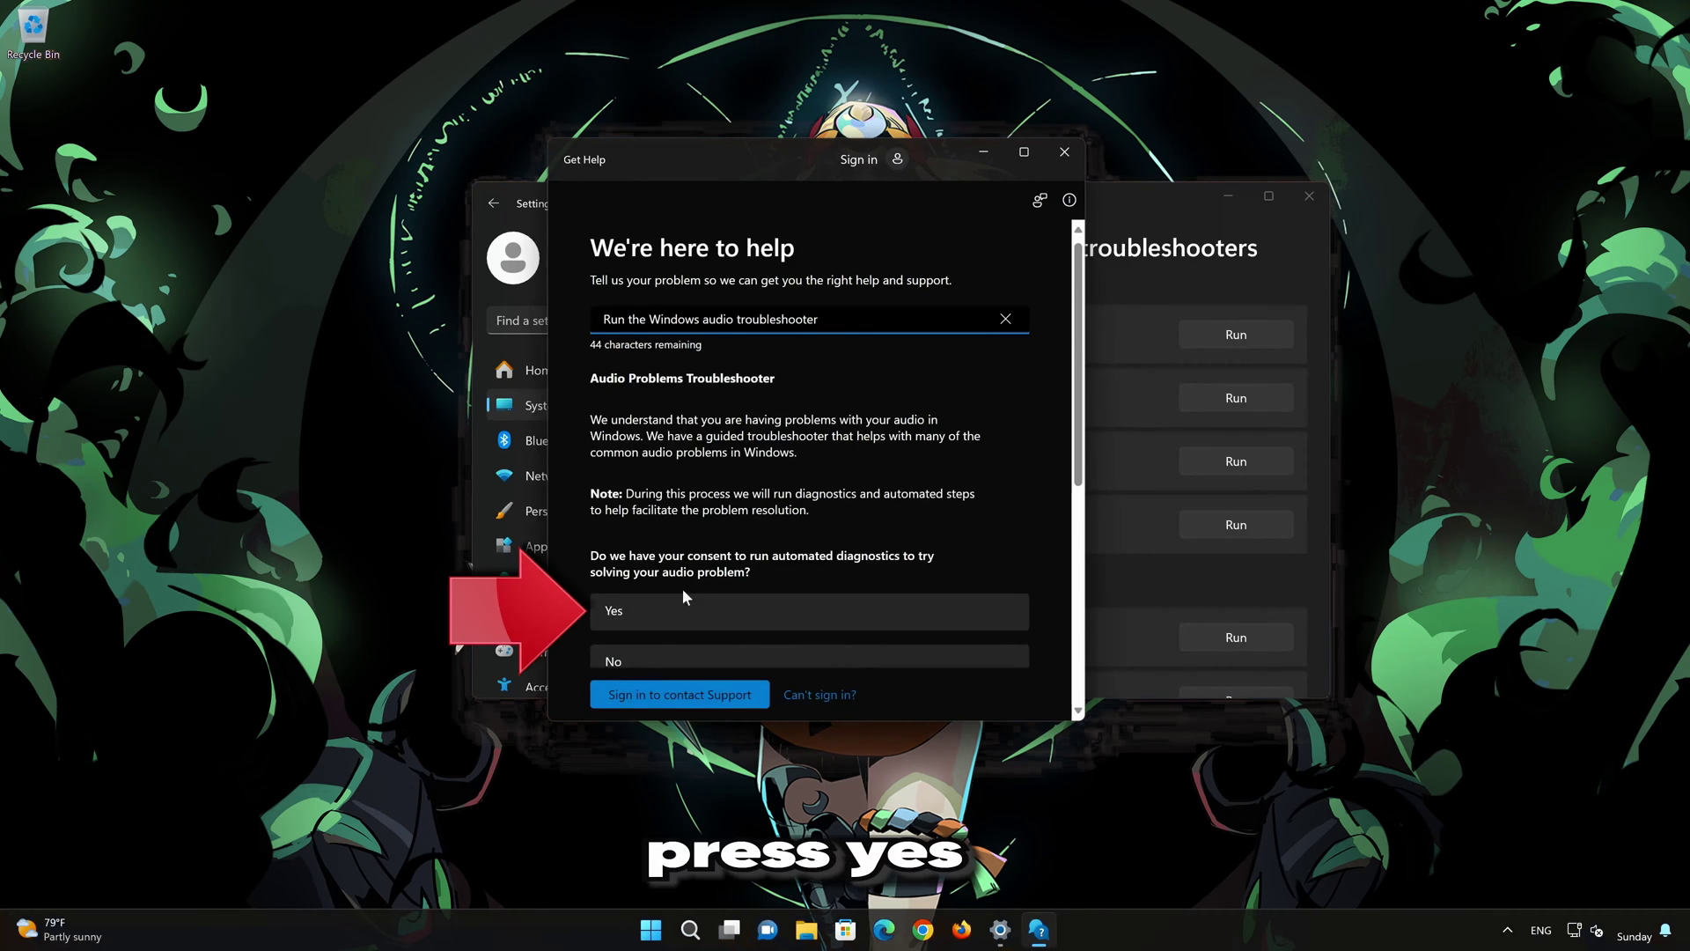
{"action": "left_click", "coordinate": [691, 627]}
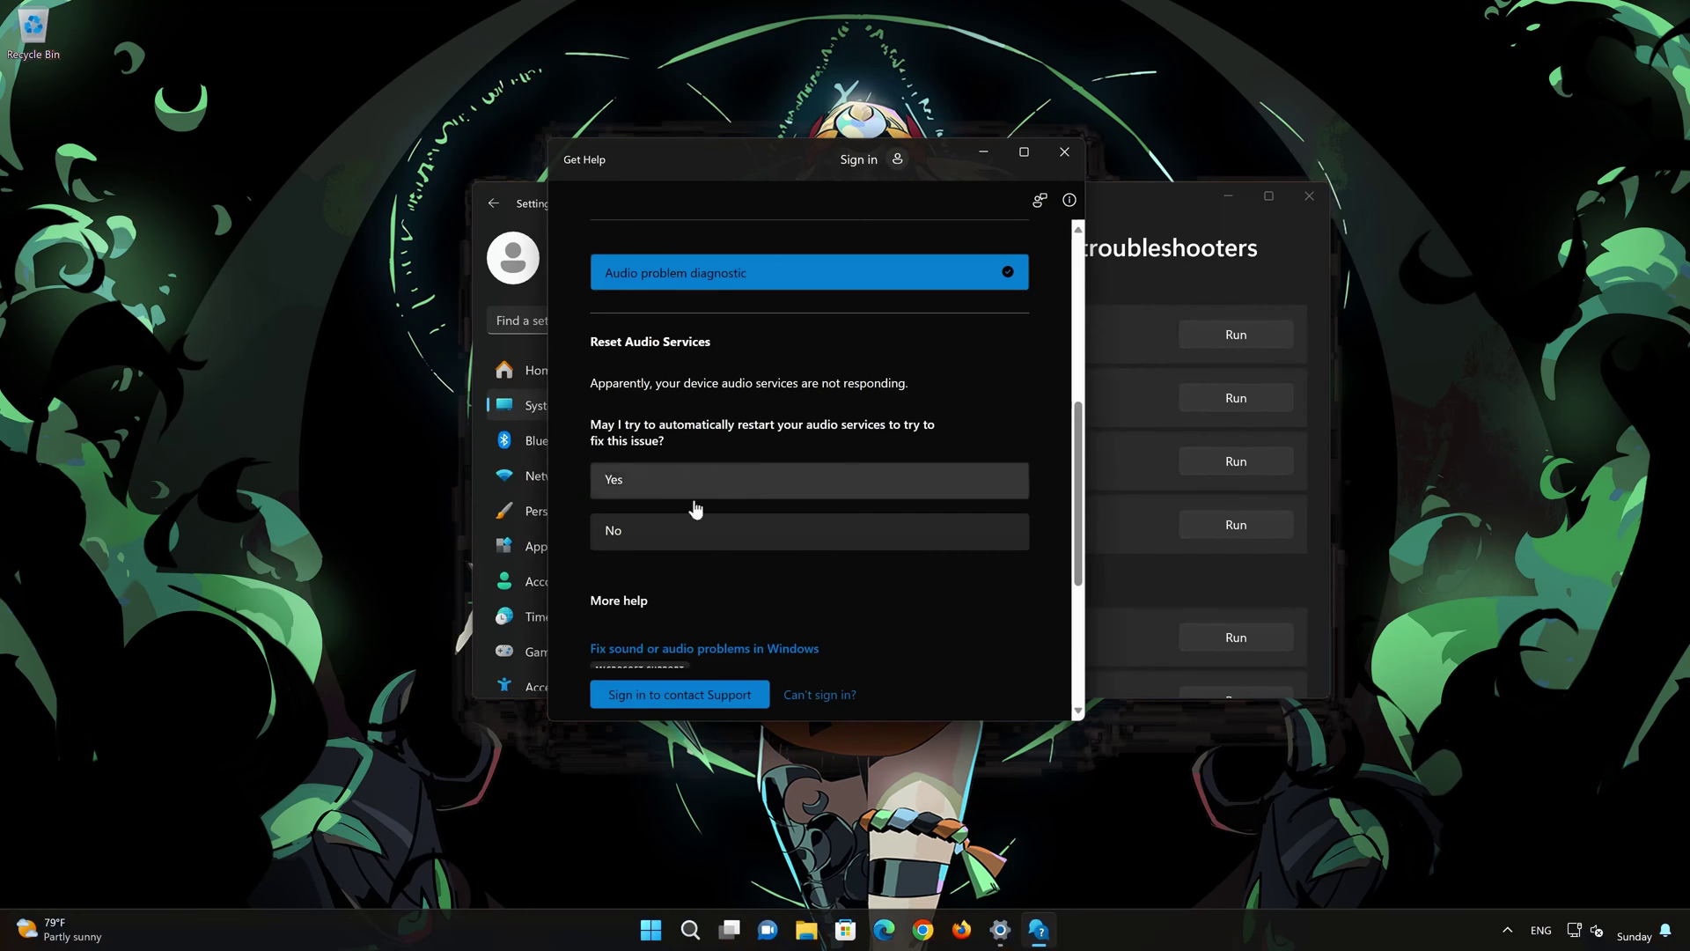
{"action": "left_click", "coordinate": [727, 489]}
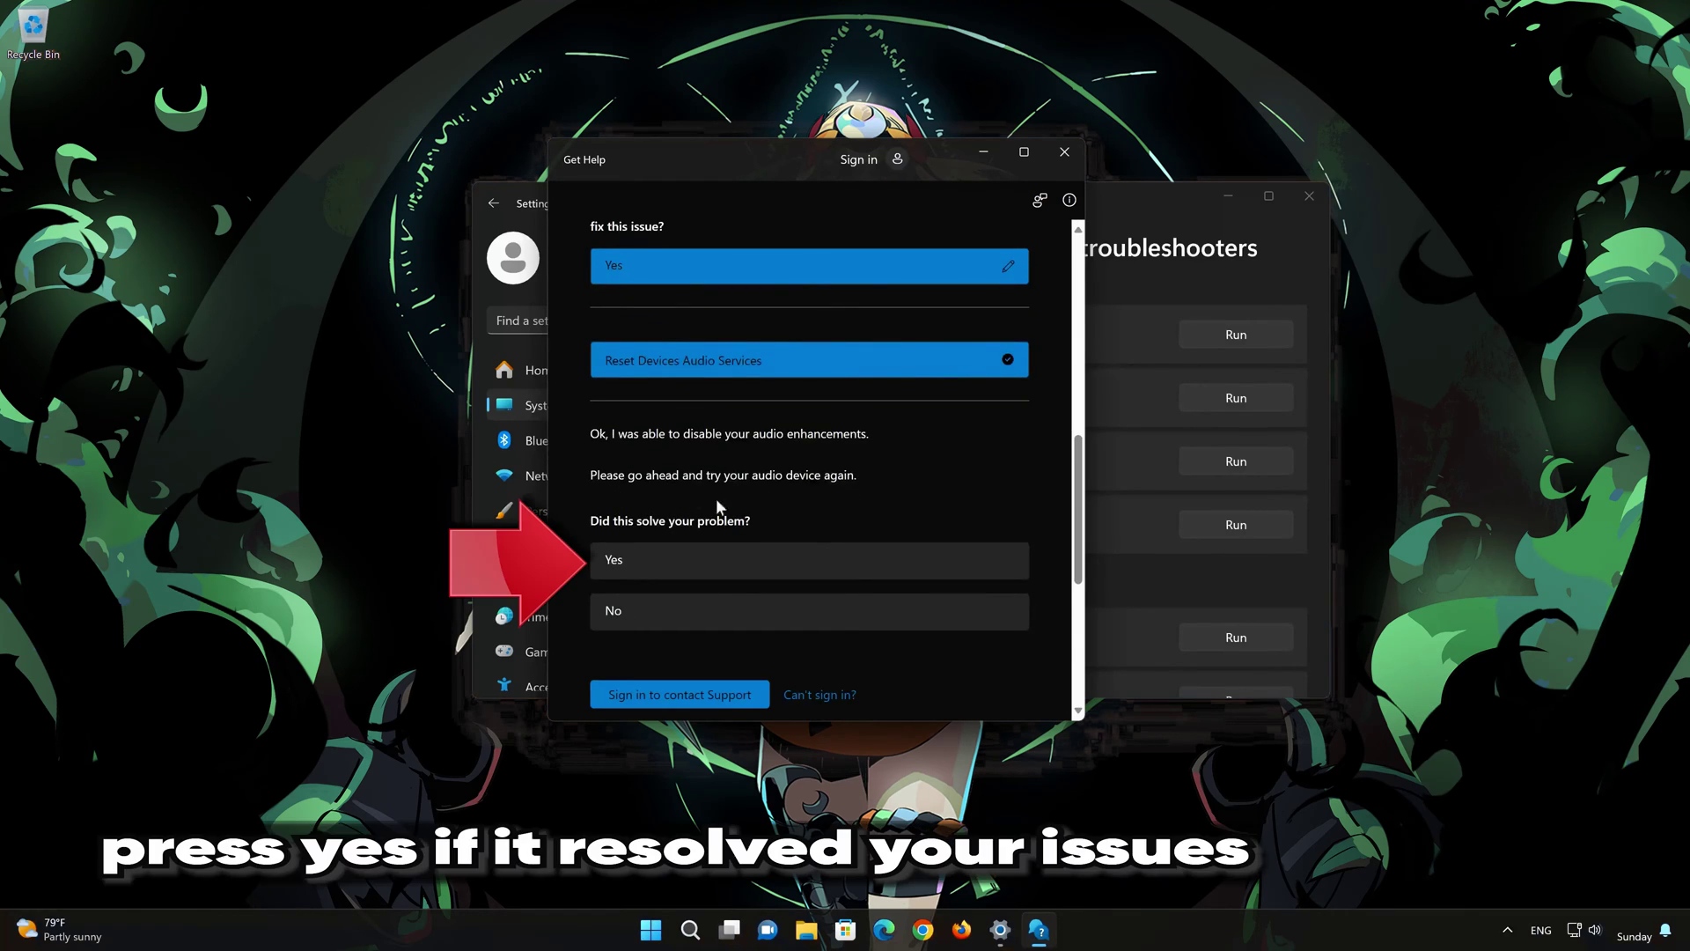
- Answer Yes to whether the audio problem was solved, and close the Get Help and Settings windows
{"action": "left_click", "coordinate": [737, 563]}
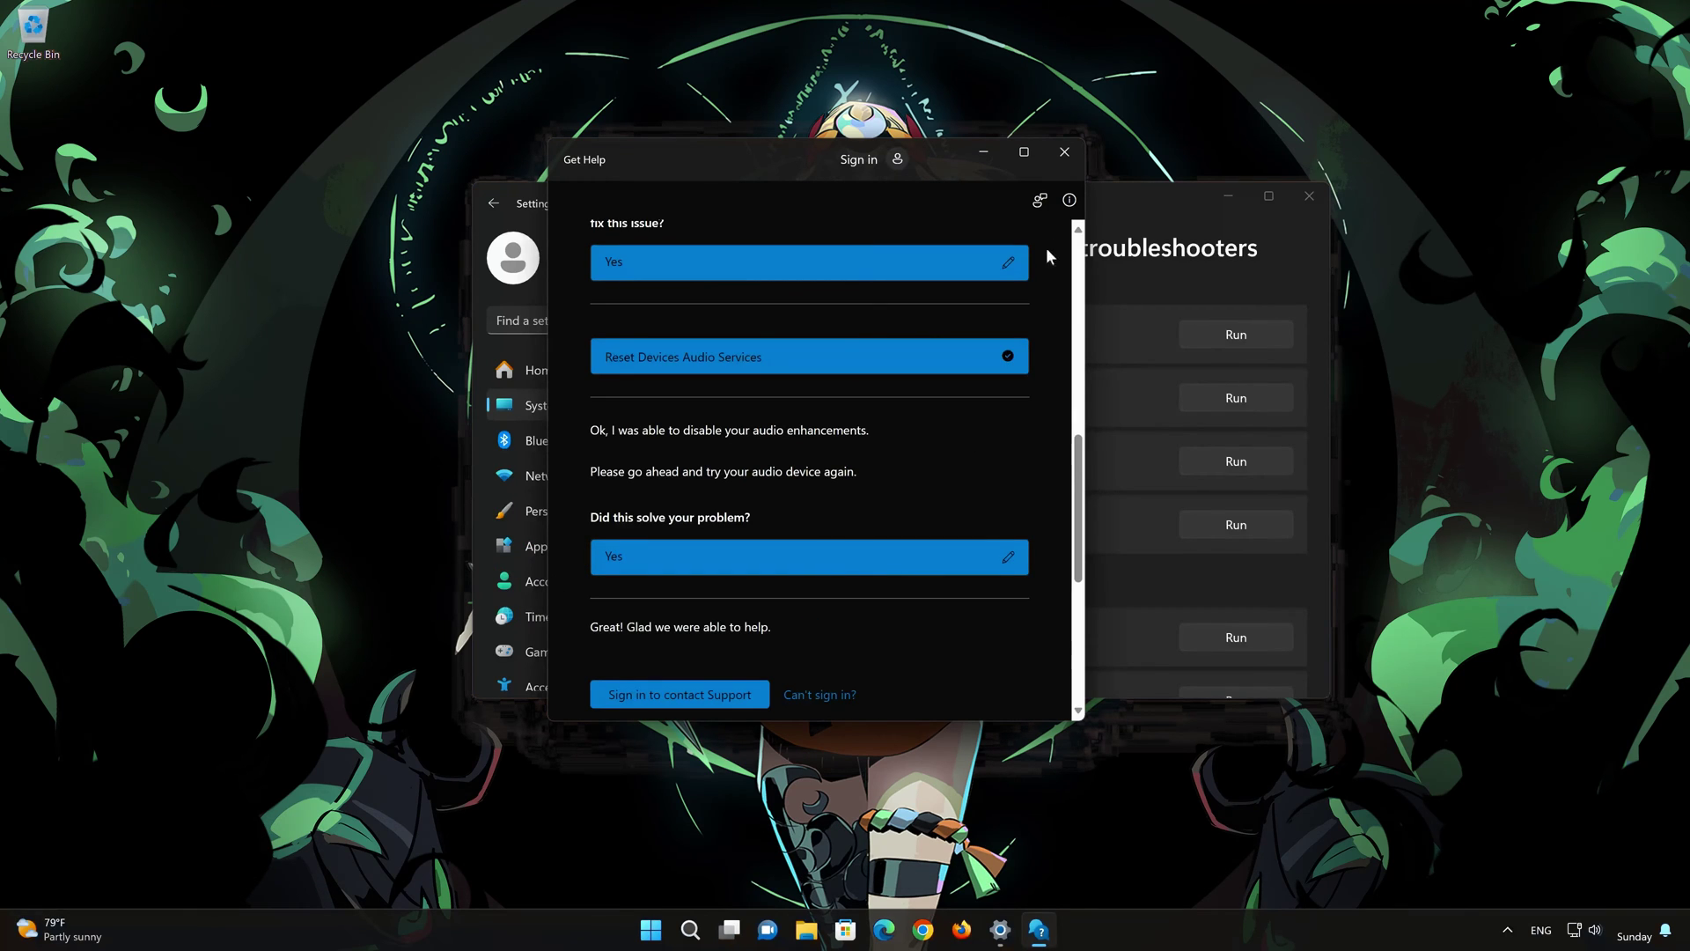
{"action": "left_click", "coordinate": [1065, 153]}
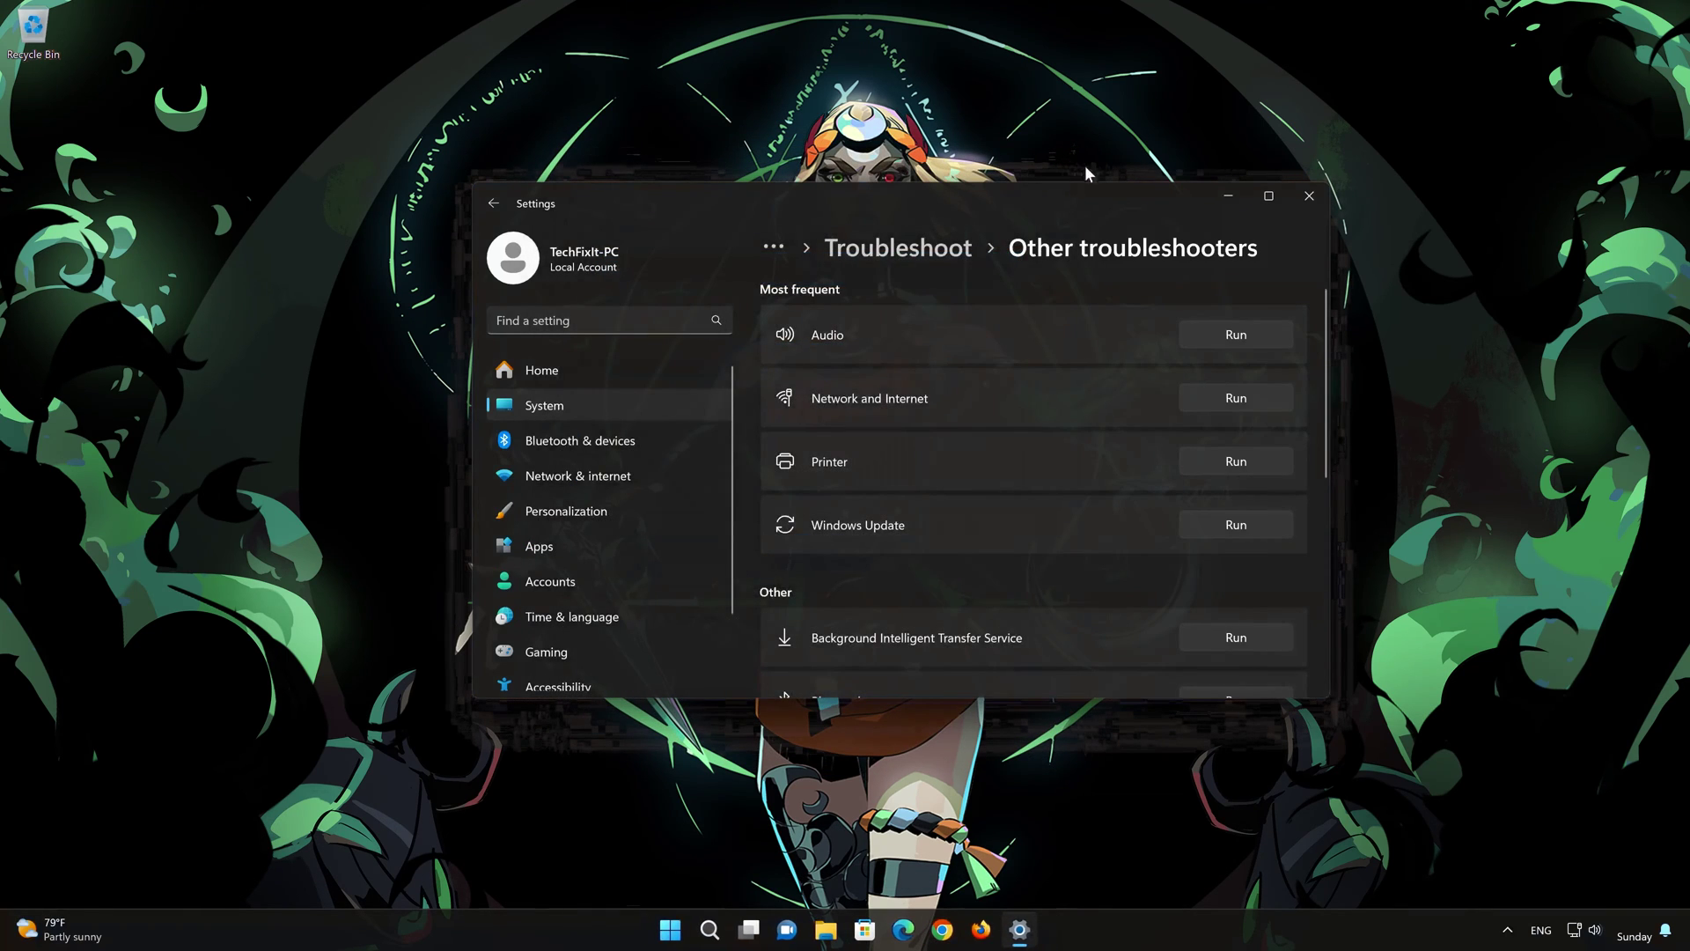
{"action": "left_click", "coordinate": [1297, 201]}
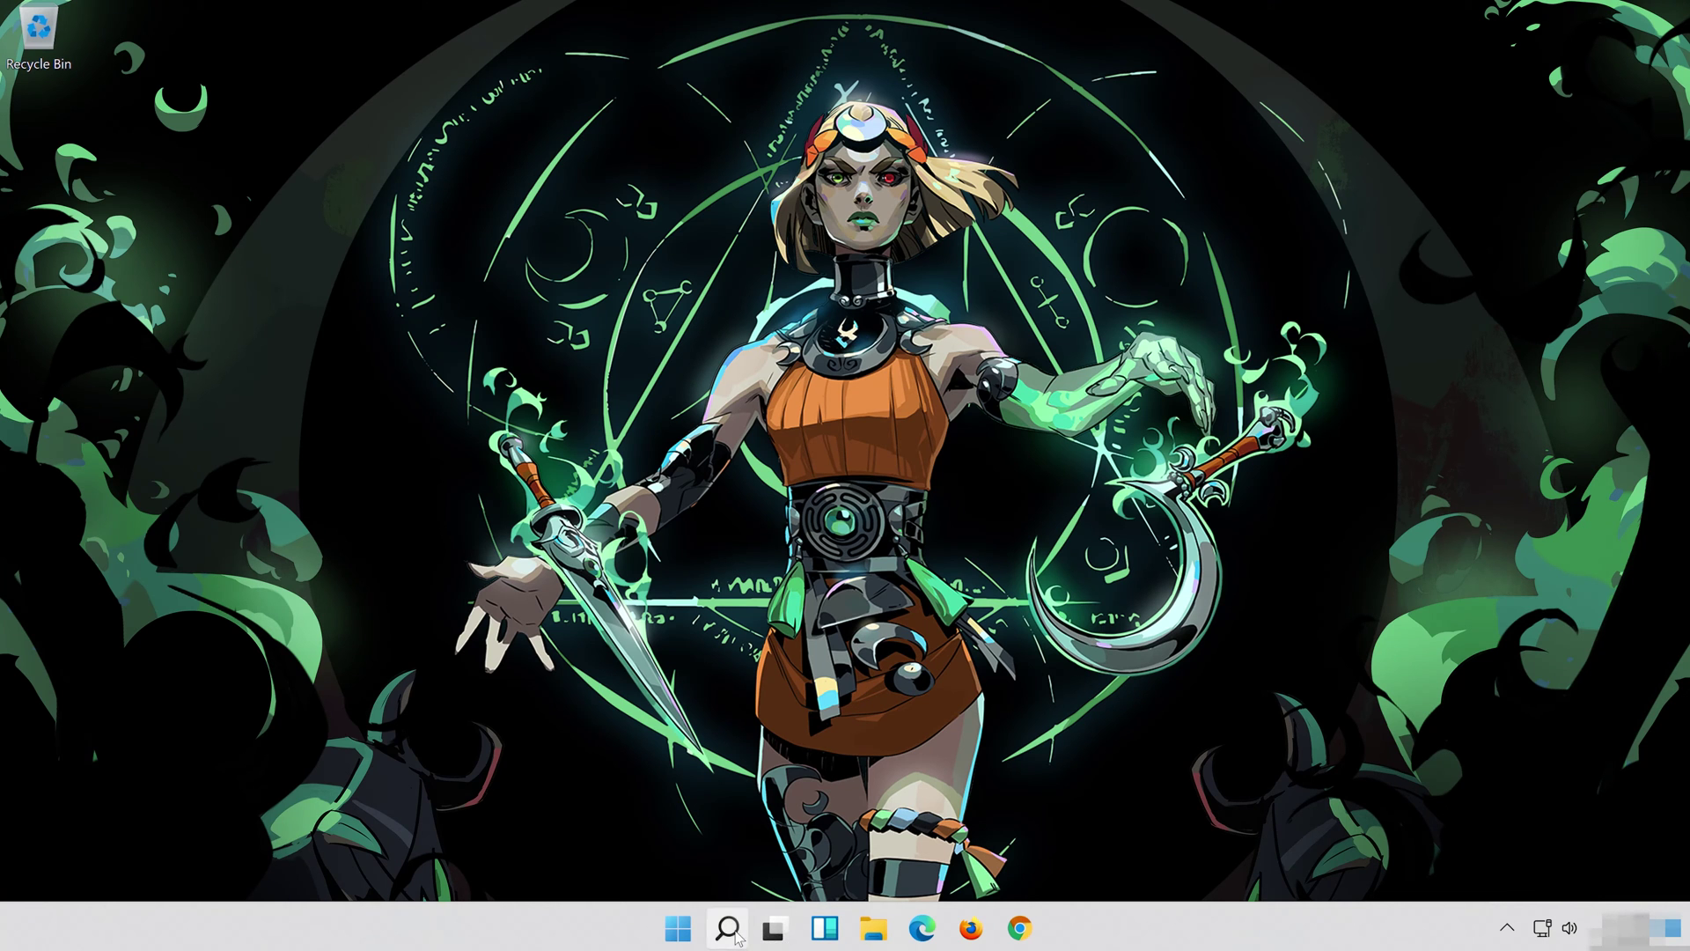
- Reopen Control Panel by searching Windows for "control panel"
{"action": "left_click", "coordinate": [728, 929]}
{"action": "type", "text": "c"}
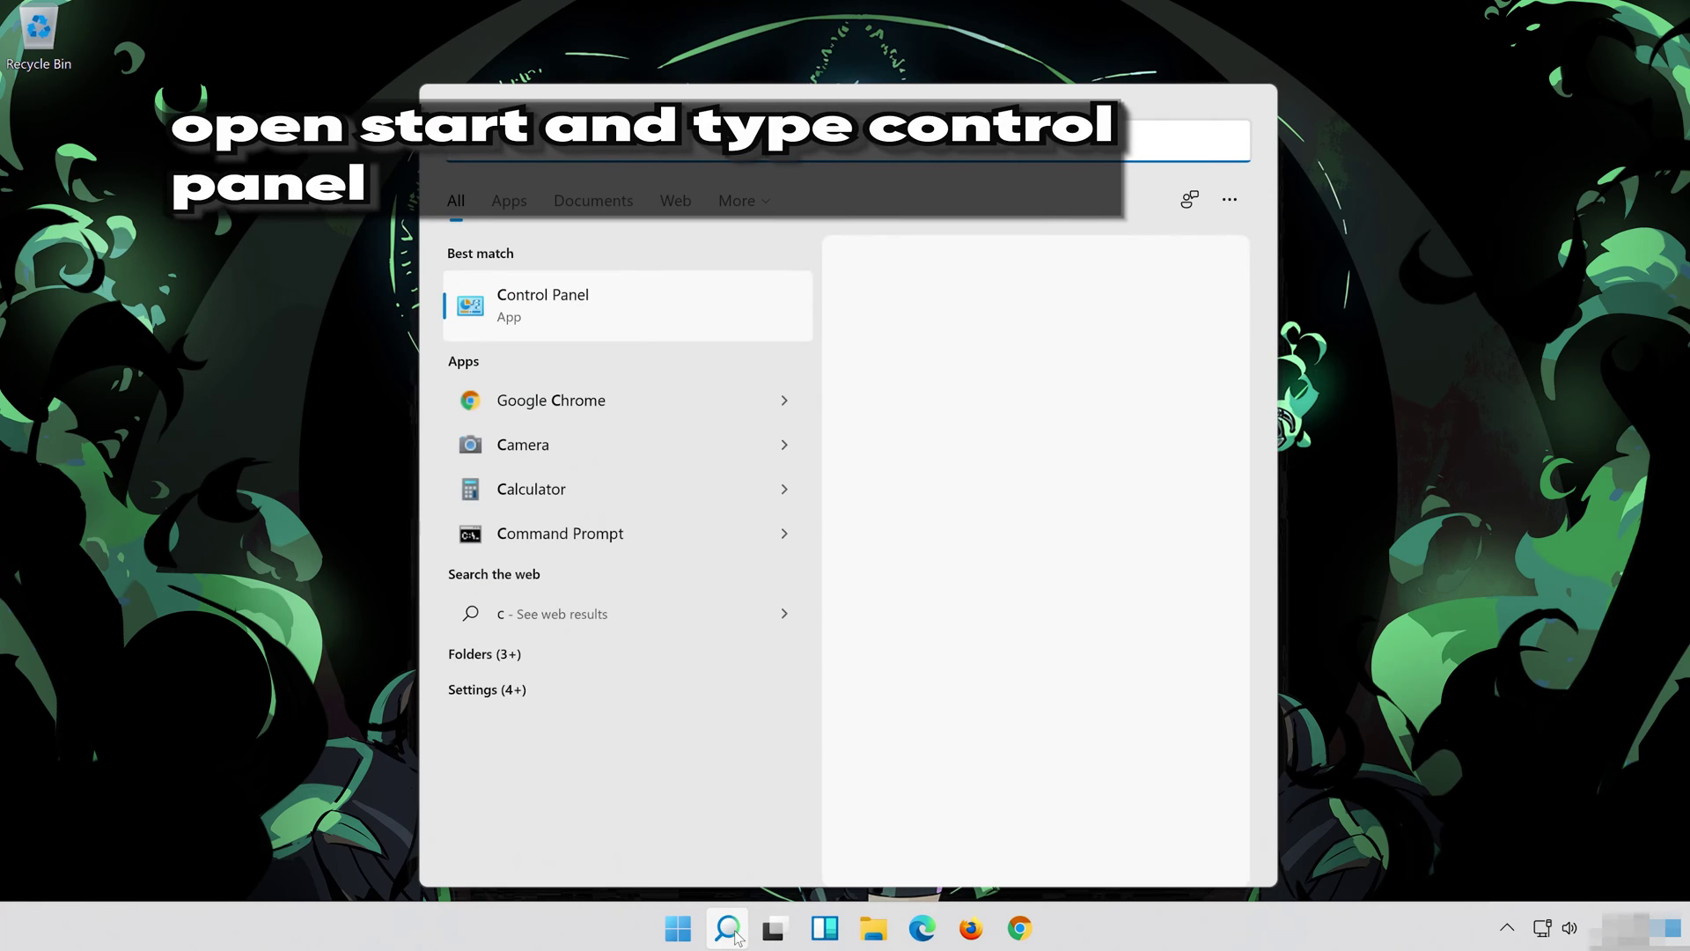
{"action": "type", "text": "ontrol pa"}
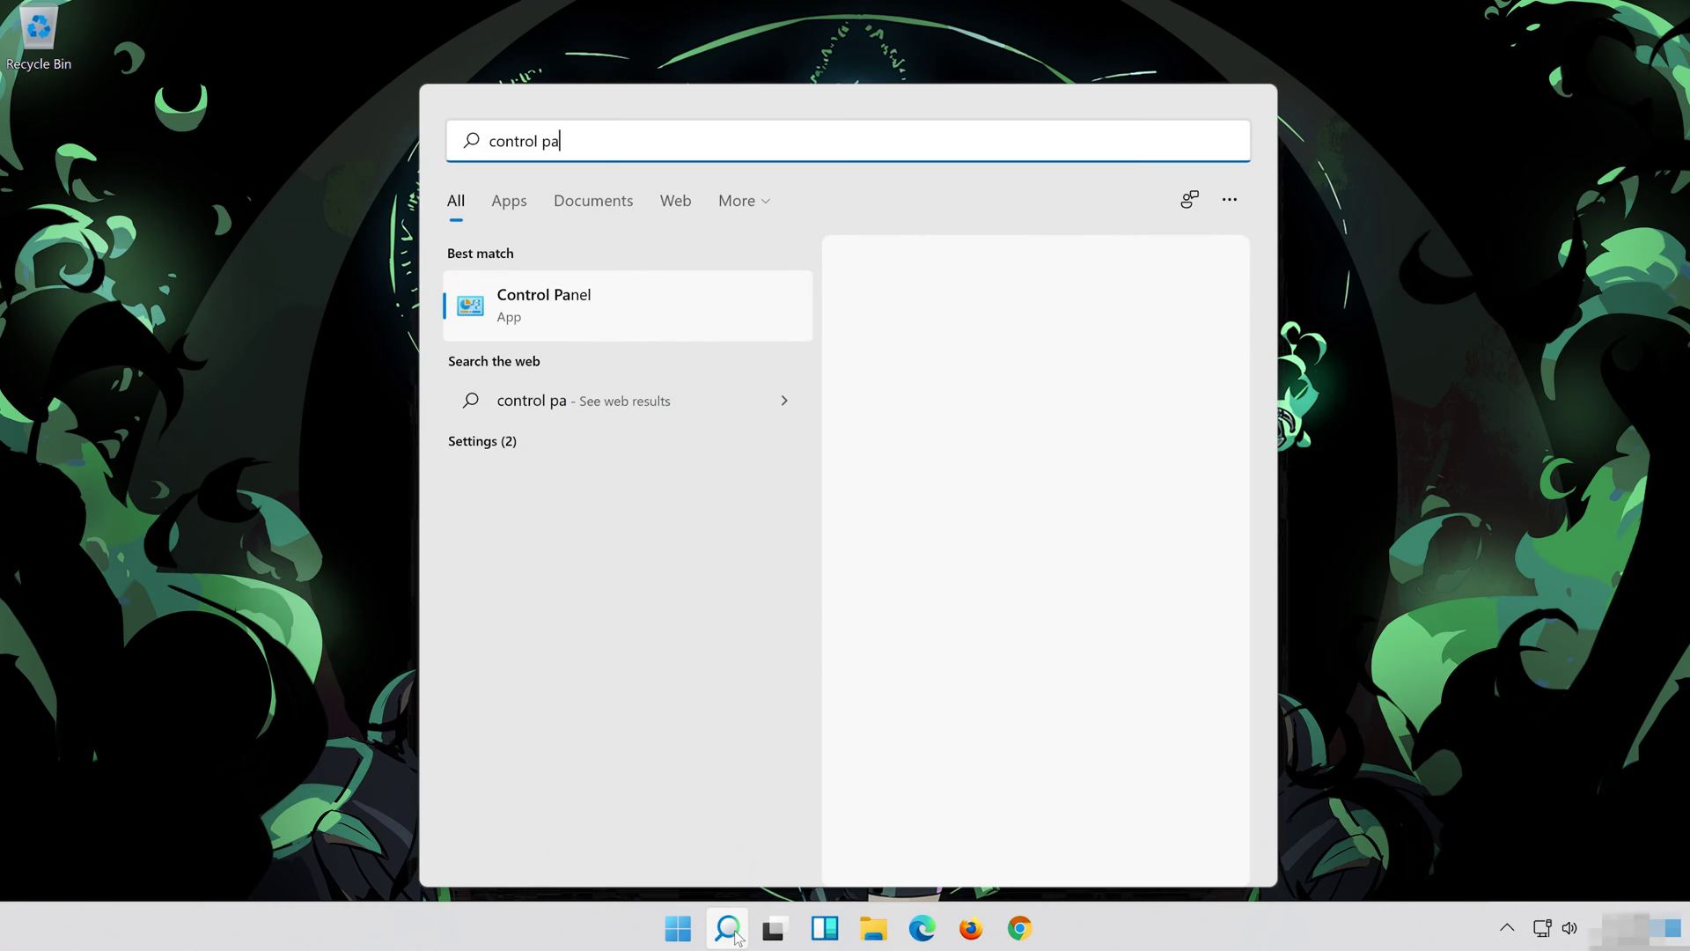
{"action": "type", "text": "nel"}
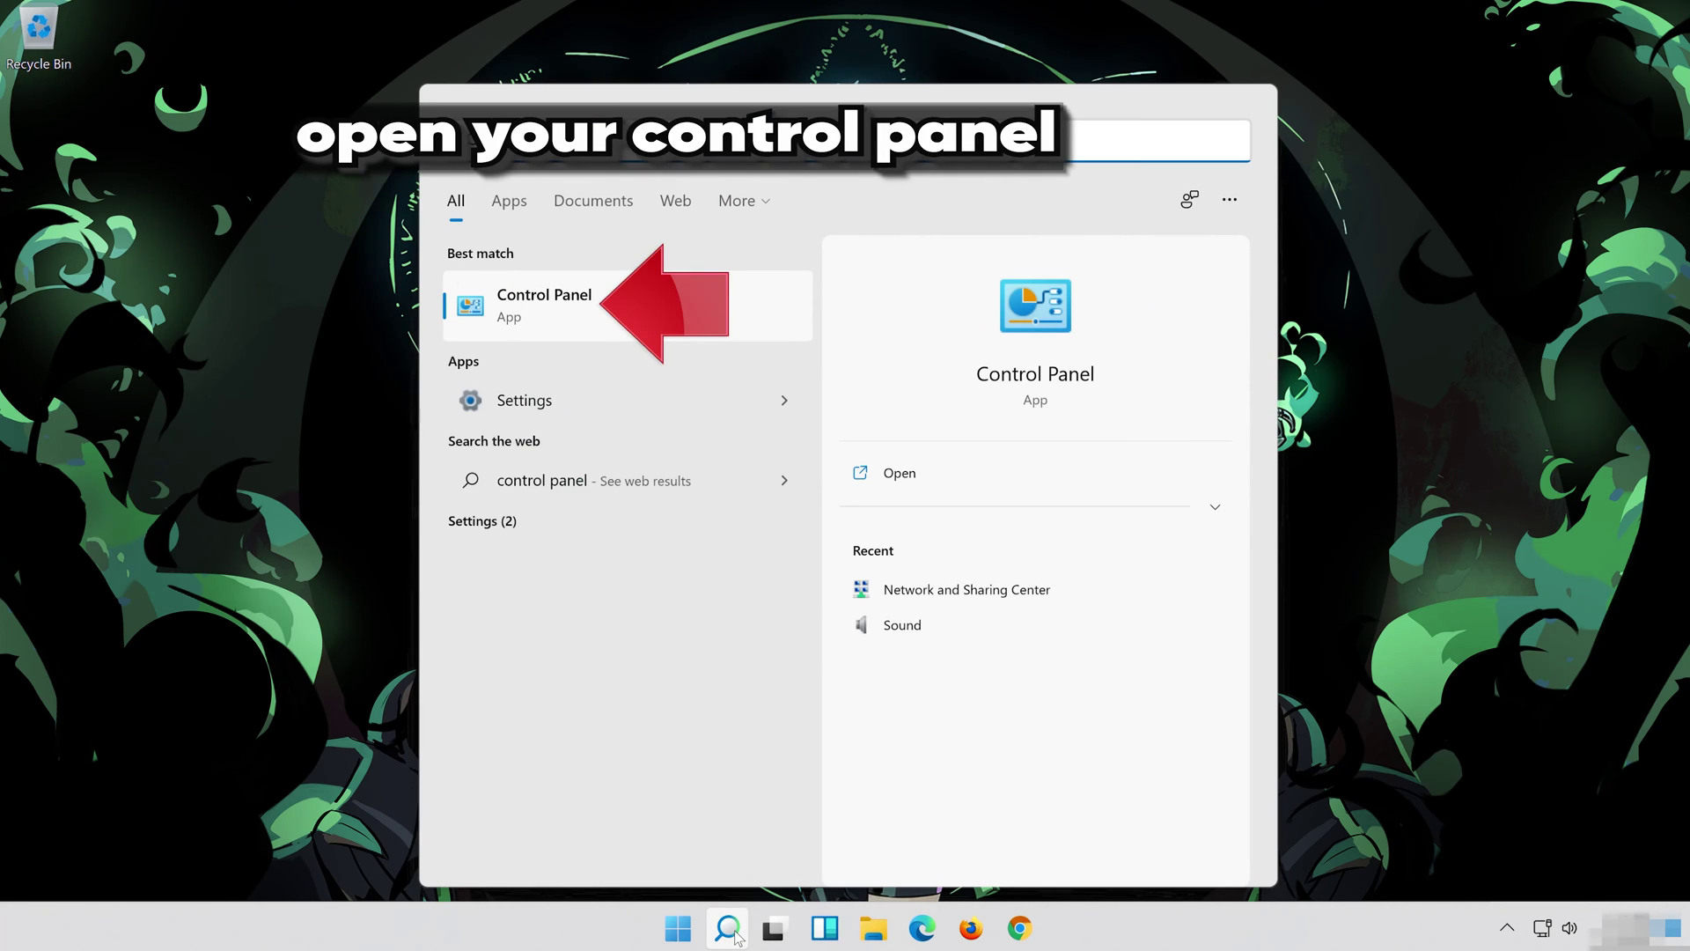
{"action": "left_click", "coordinate": [704, 304]}
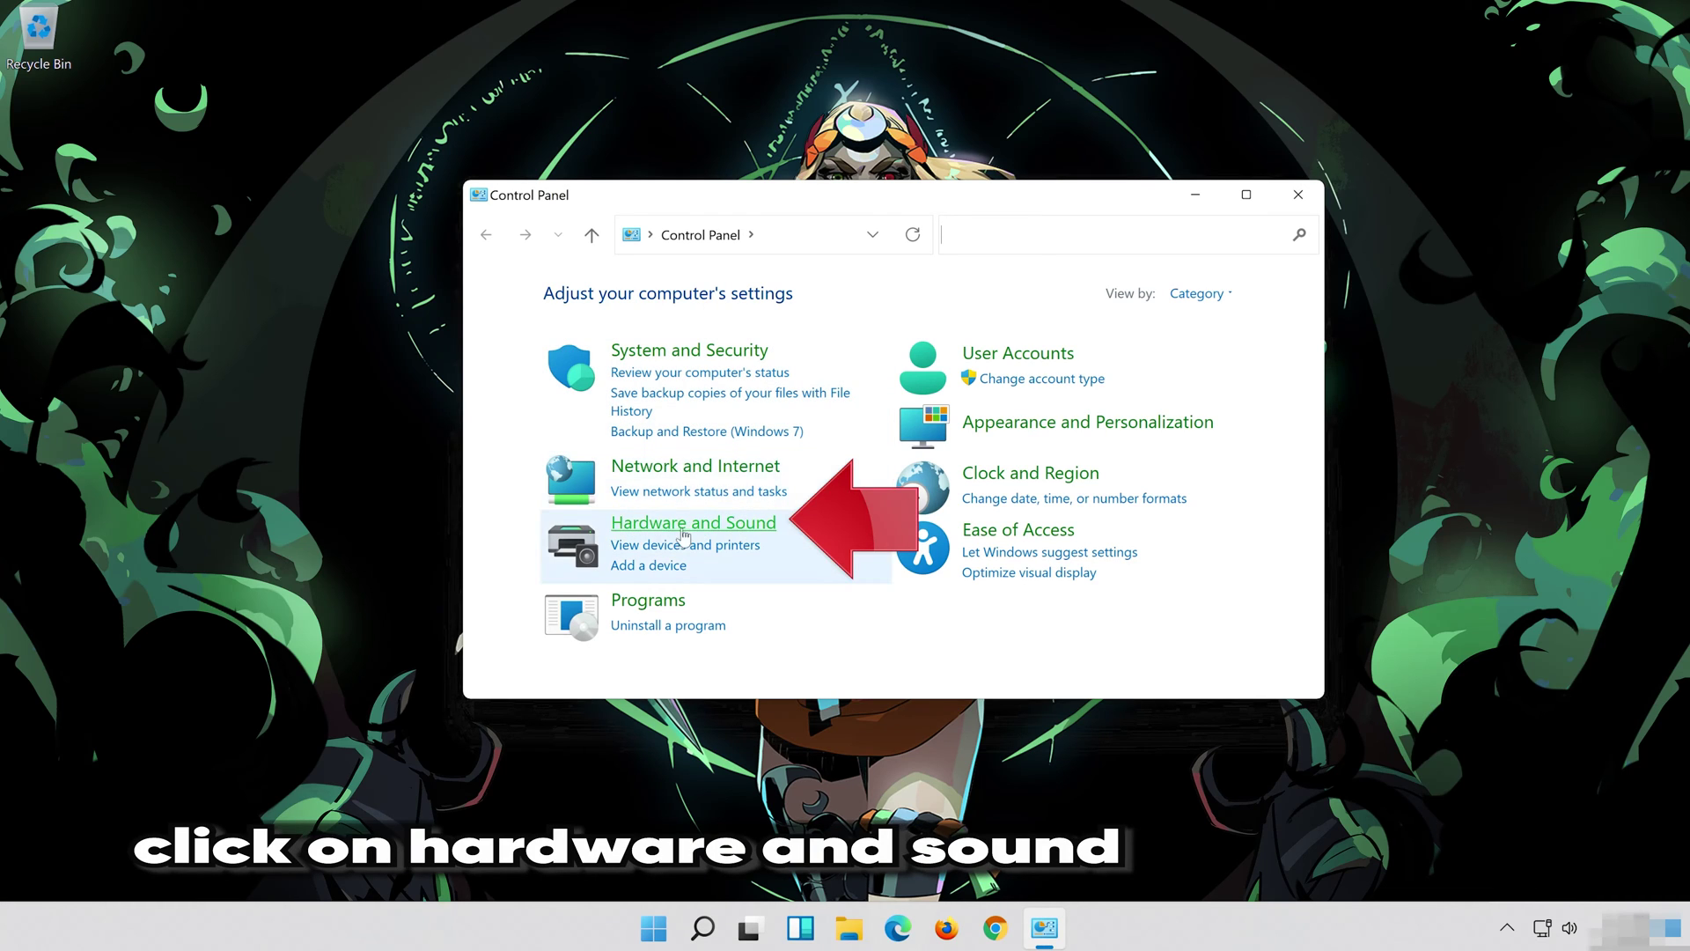
- Open the Sound settings under Hardware and Sound and bring up the properties of the Speakers playback device
{"action": "left_click", "coordinate": [742, 532]}
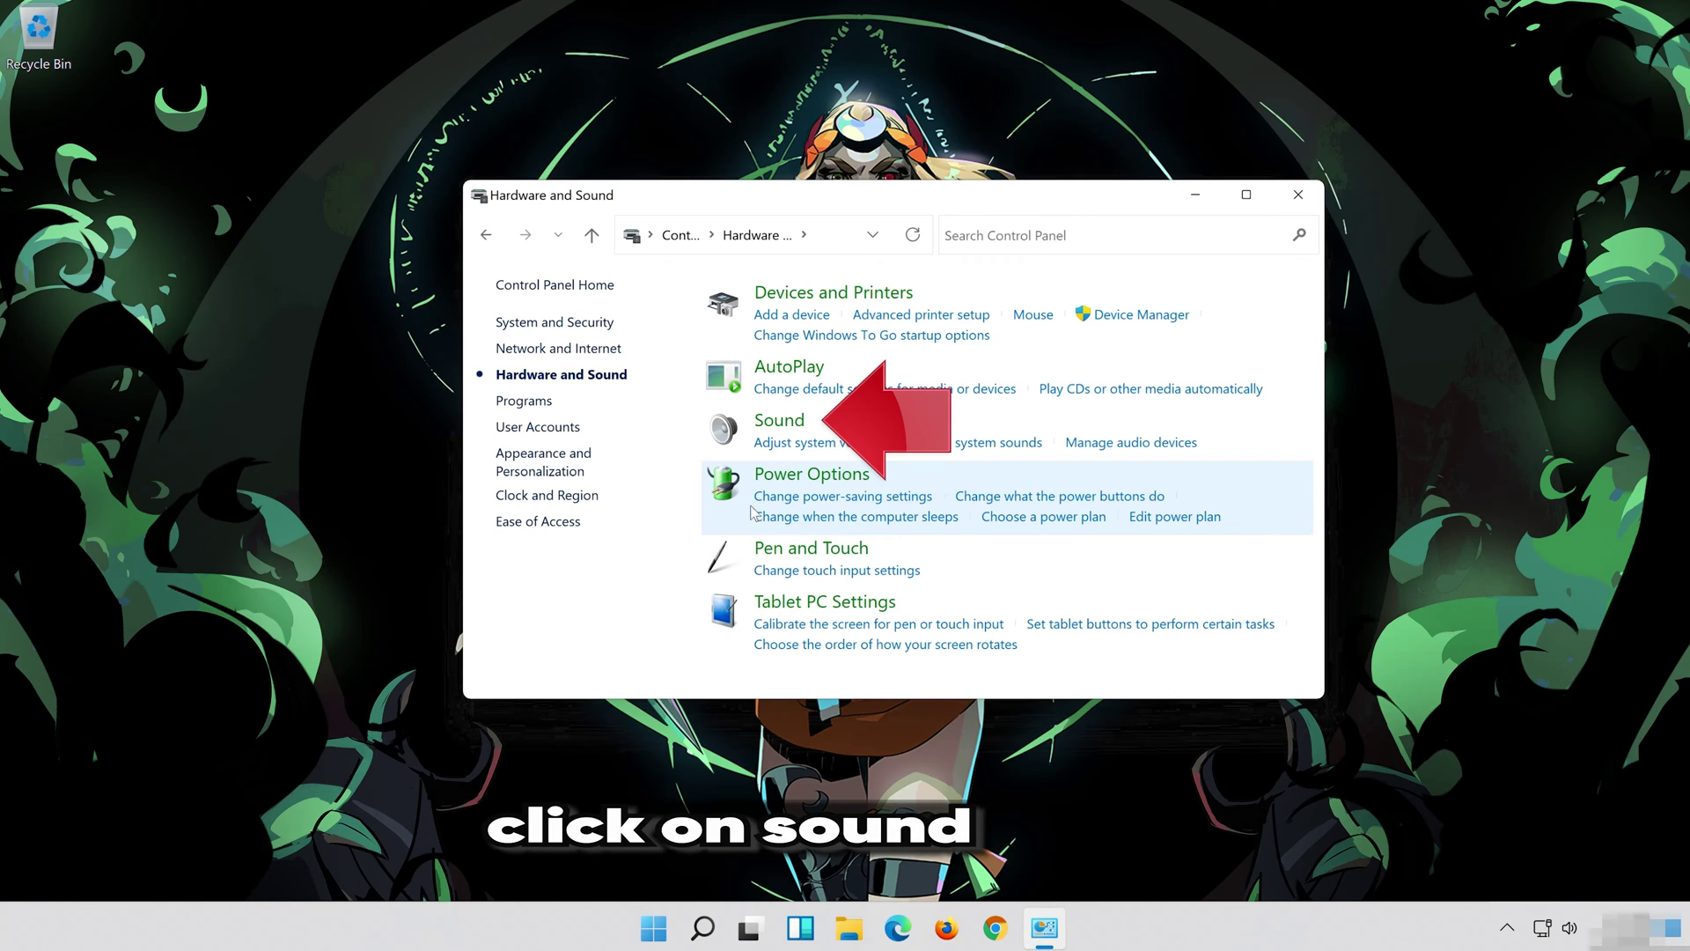
{"action": "left_click", "coordinate": [766, 431]}
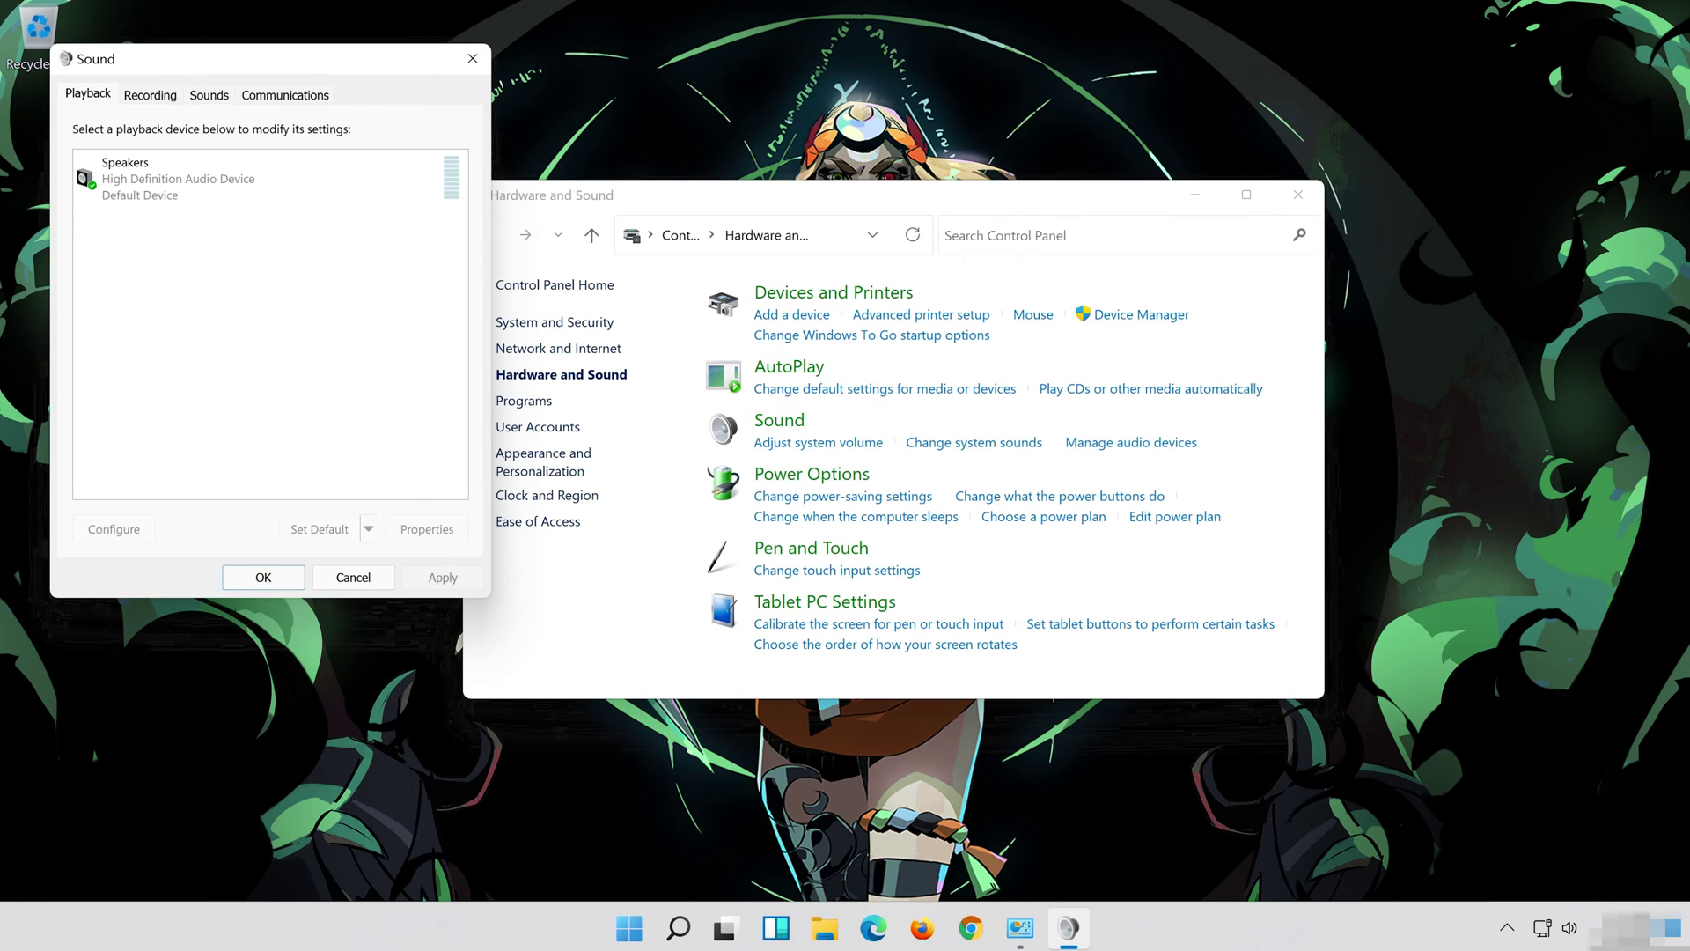
{"action": "left_click_drag", "start_coordinate": [281, 68], "coordinate": [913, 161]}
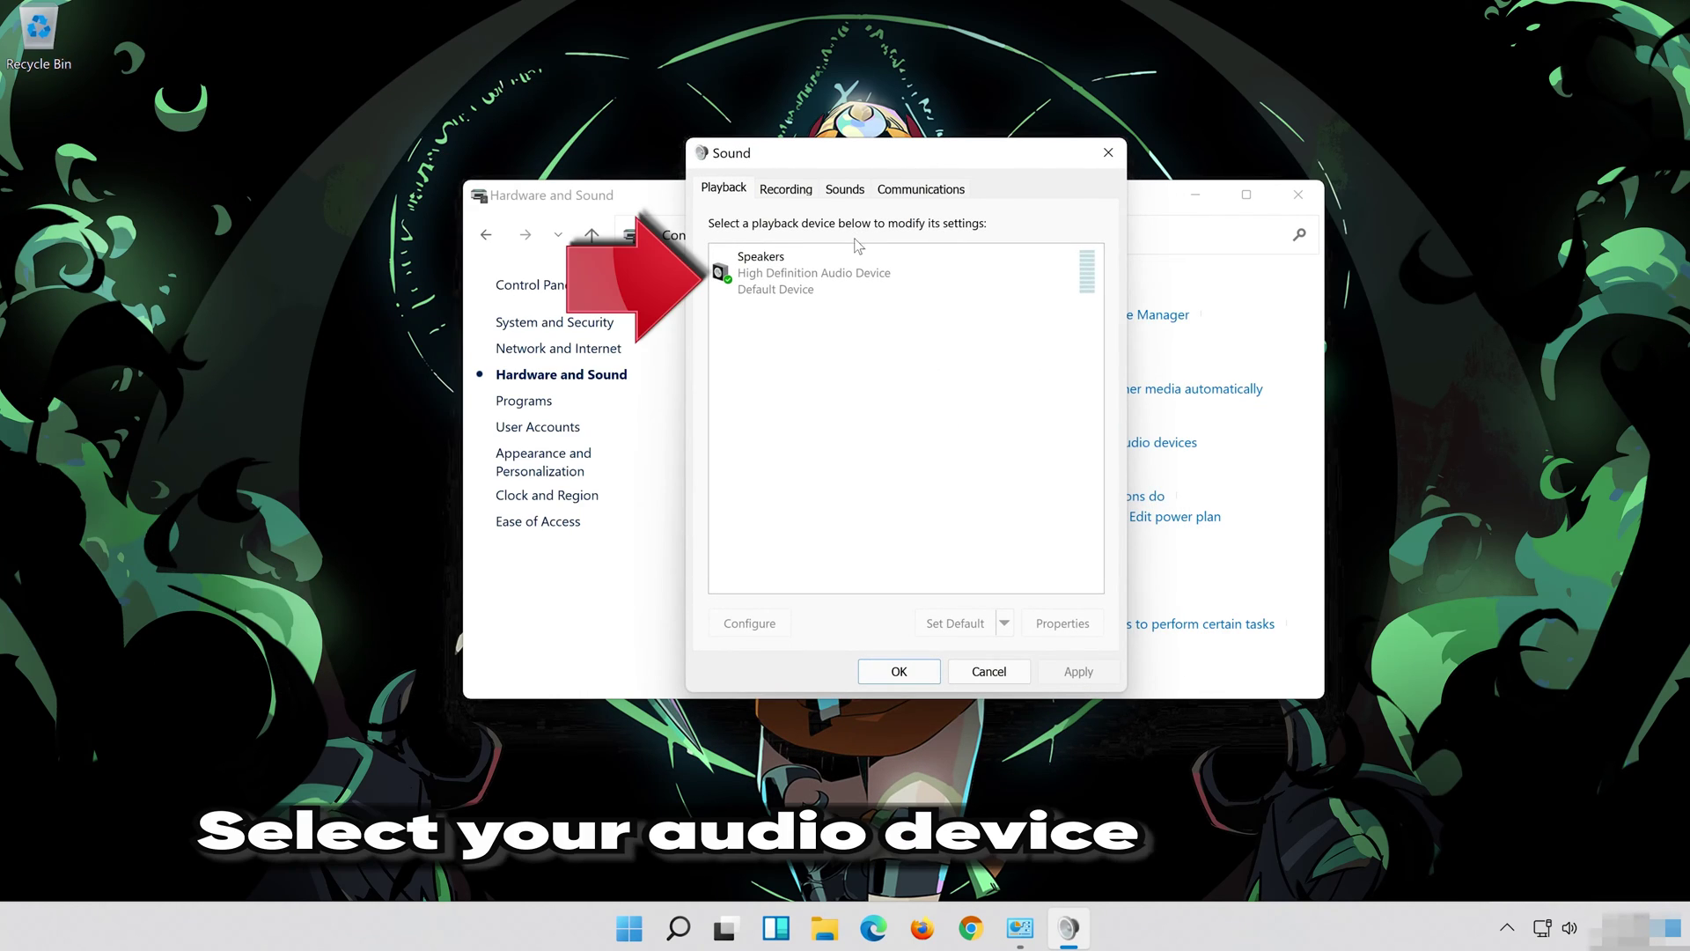
{"action": "left_click", "coordinate": [806, 278]}
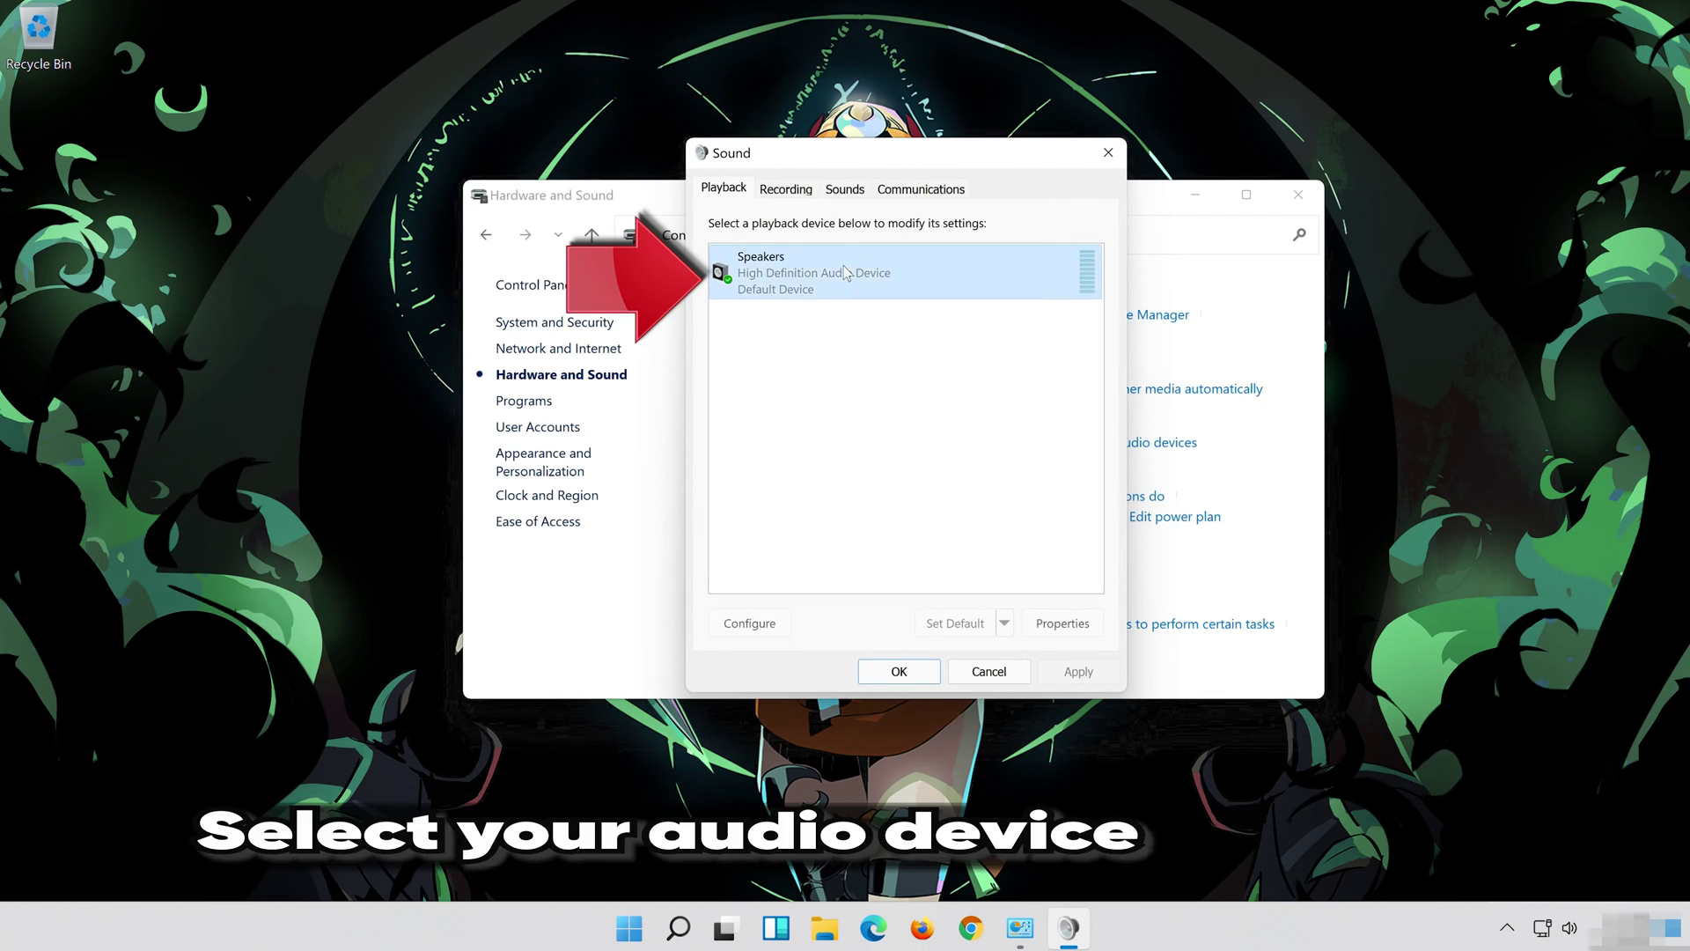
{"action": "right_click", "coordinate": [897, 287]}
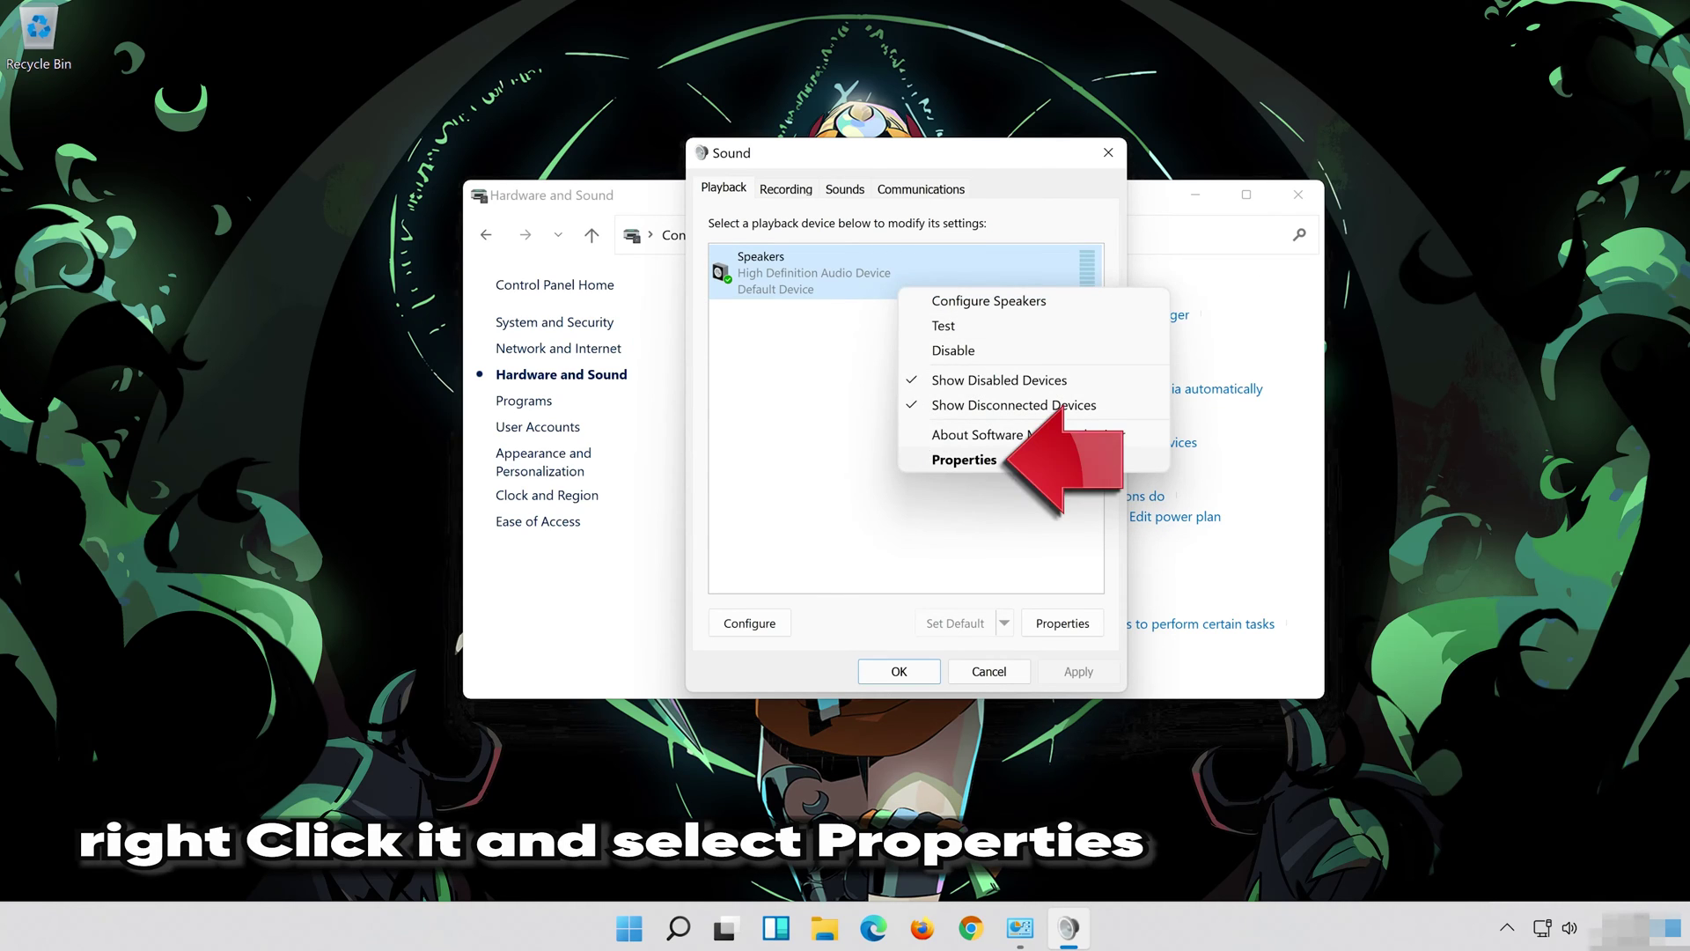
{"action": "left_click", "coordinate": [963, 460]}
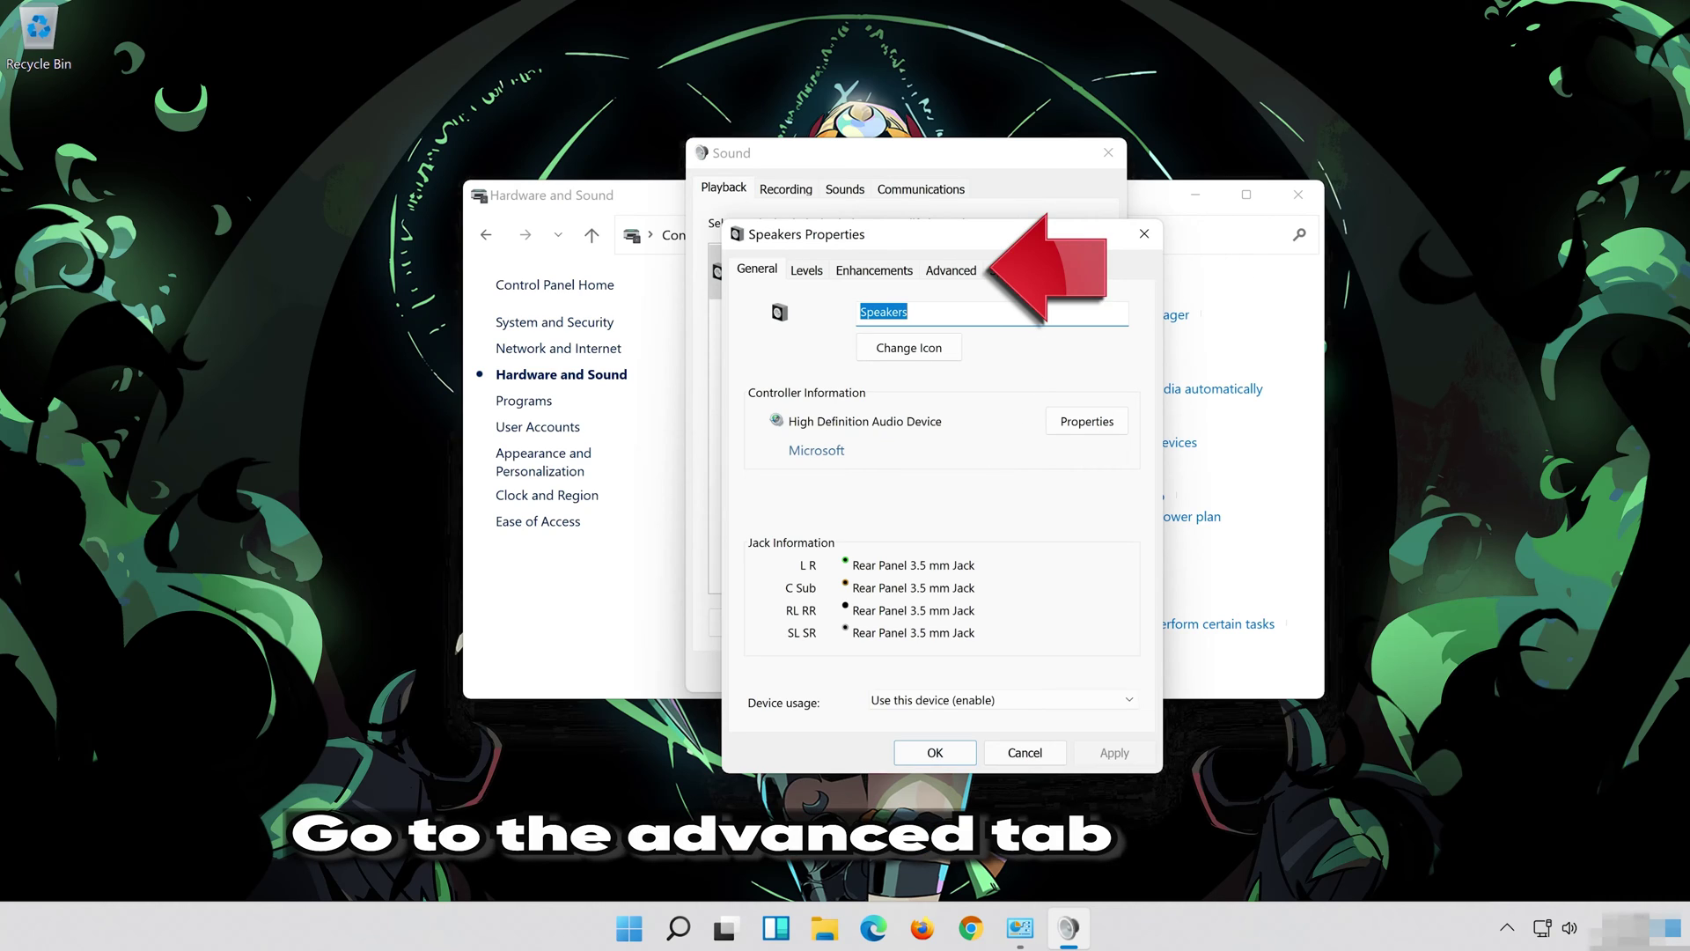
- Set the speakers' default format to 16 bit, 48000 Hz (DVD Quality) and confirm the Speakers Properties and Sound dialogs
{"action": "left_click", "coordinate": [961, 269]}
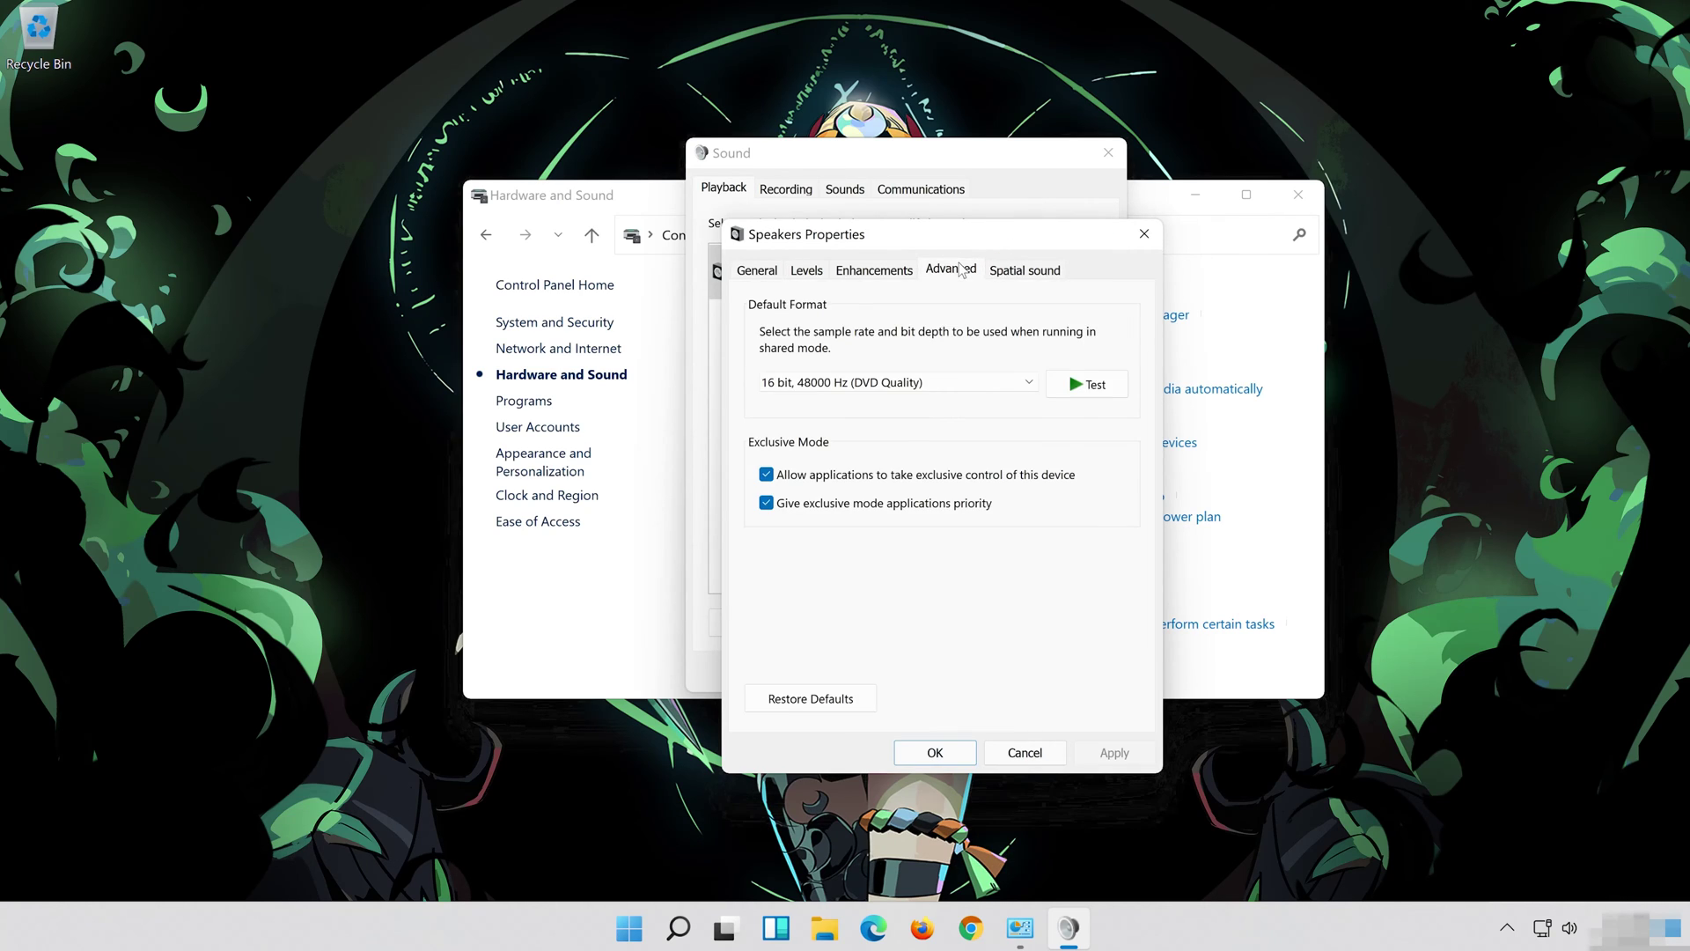
{"action": "left_click", "coordinate": [862, 384]}
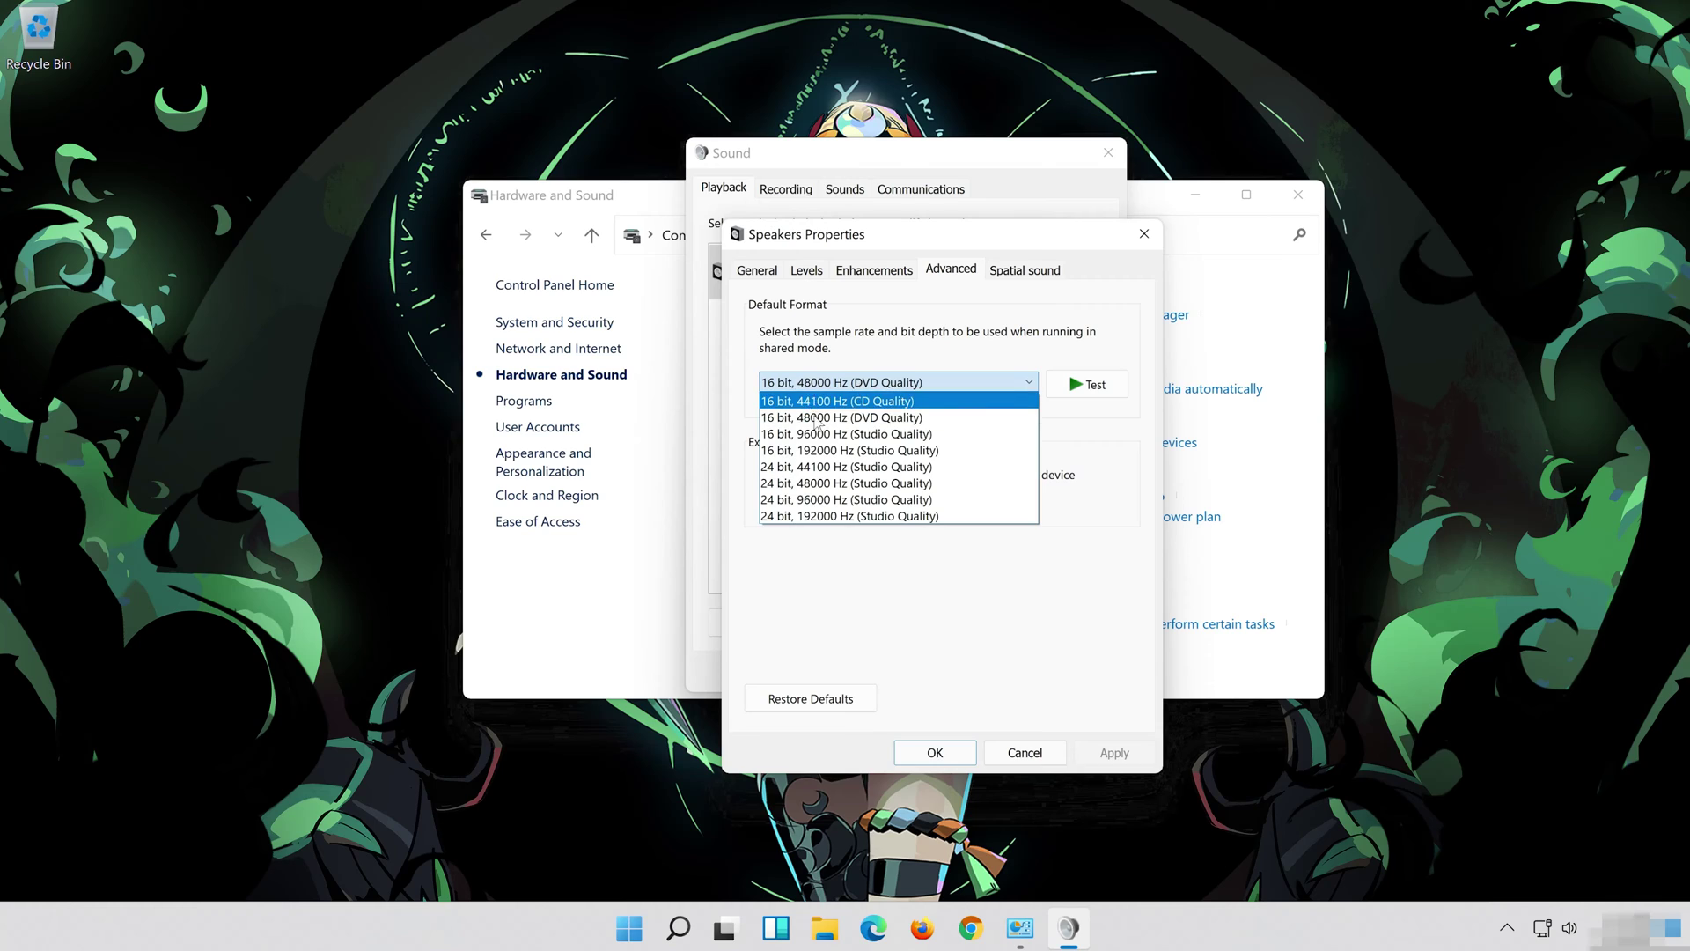
{"action": "left_click", "coordinate": [906, 419]}
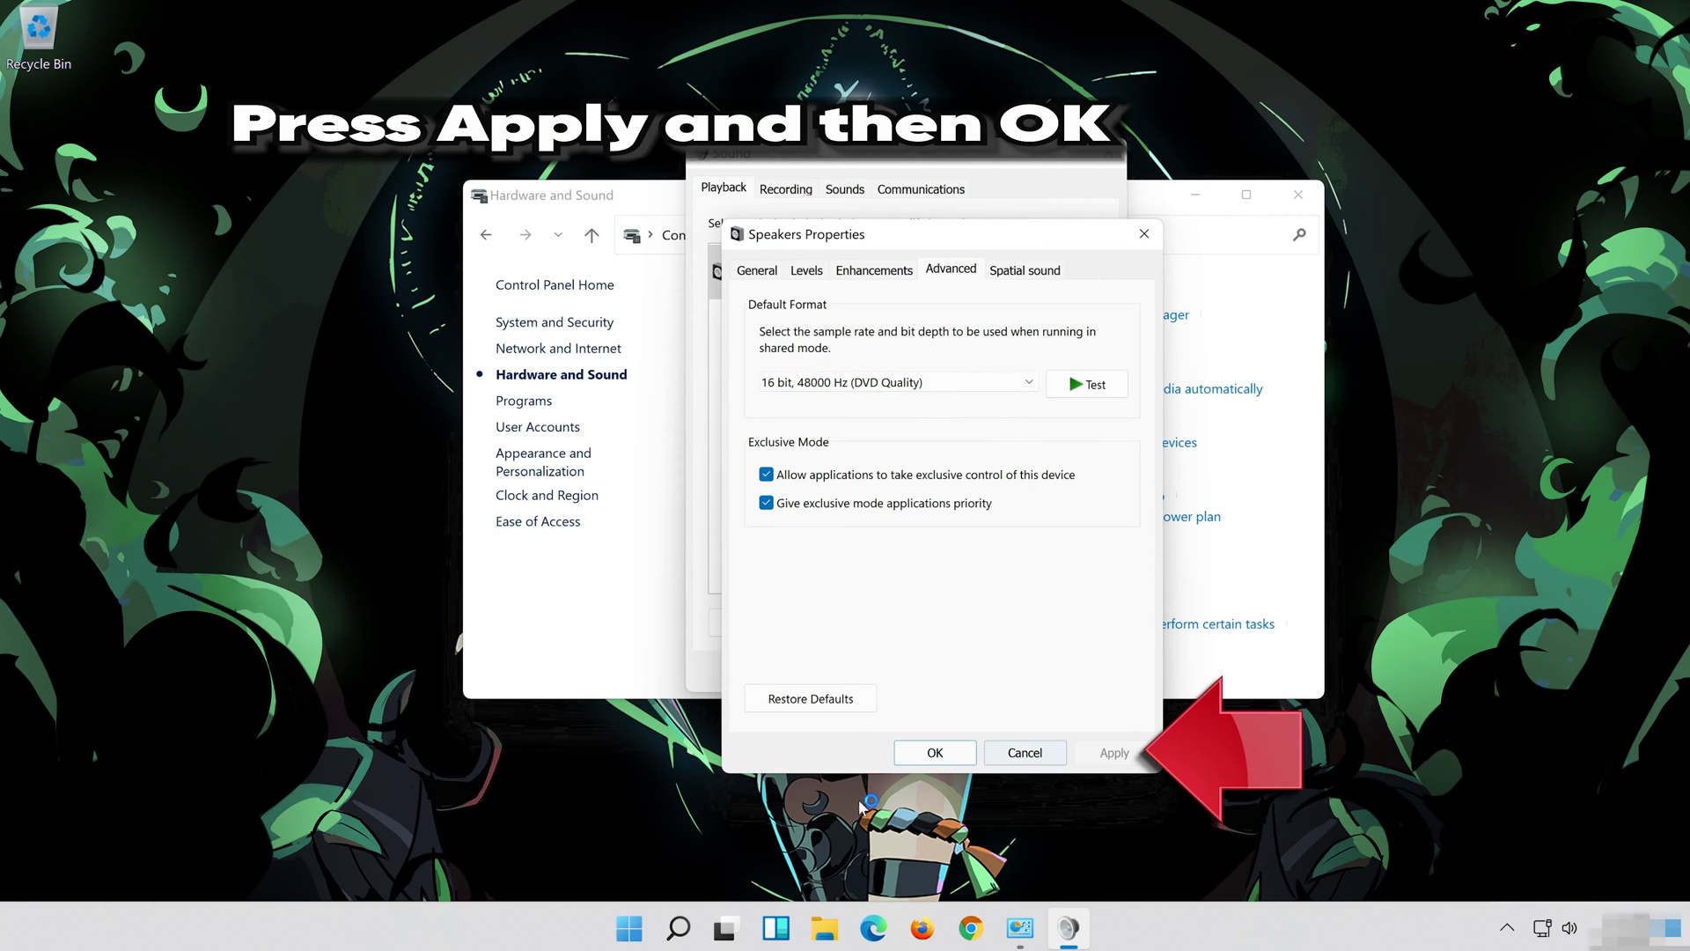
{"action": "left_click", "coordinate": [929, 761]}
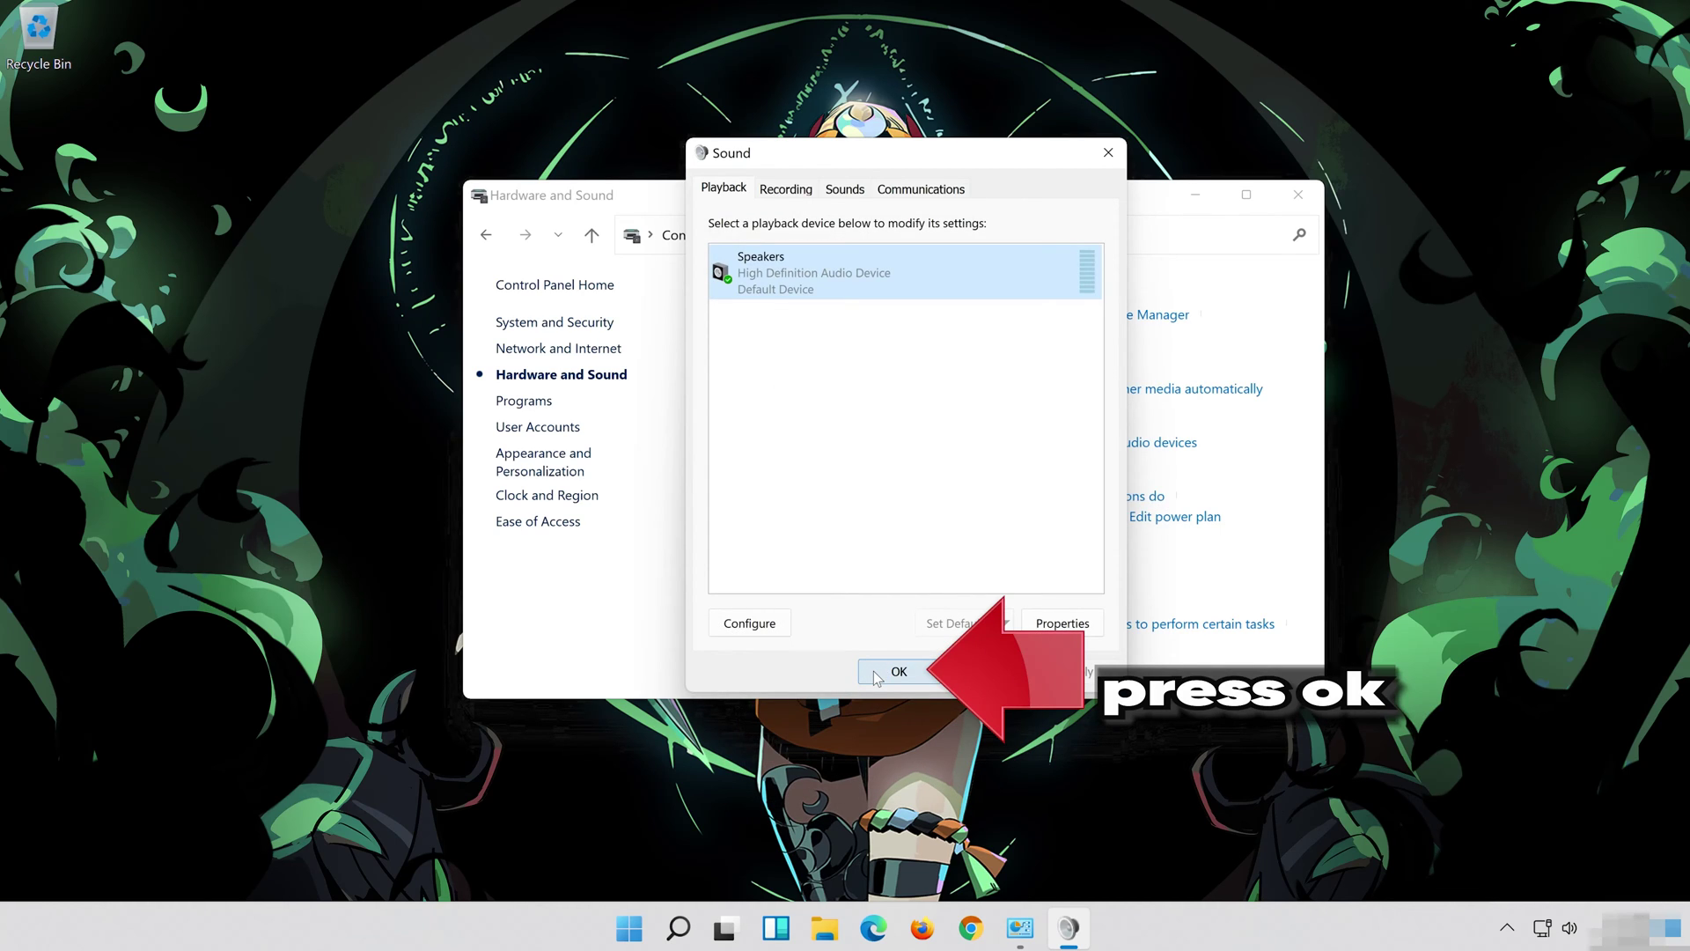
{"action": "left_click", "coordinate": [875, 673]}
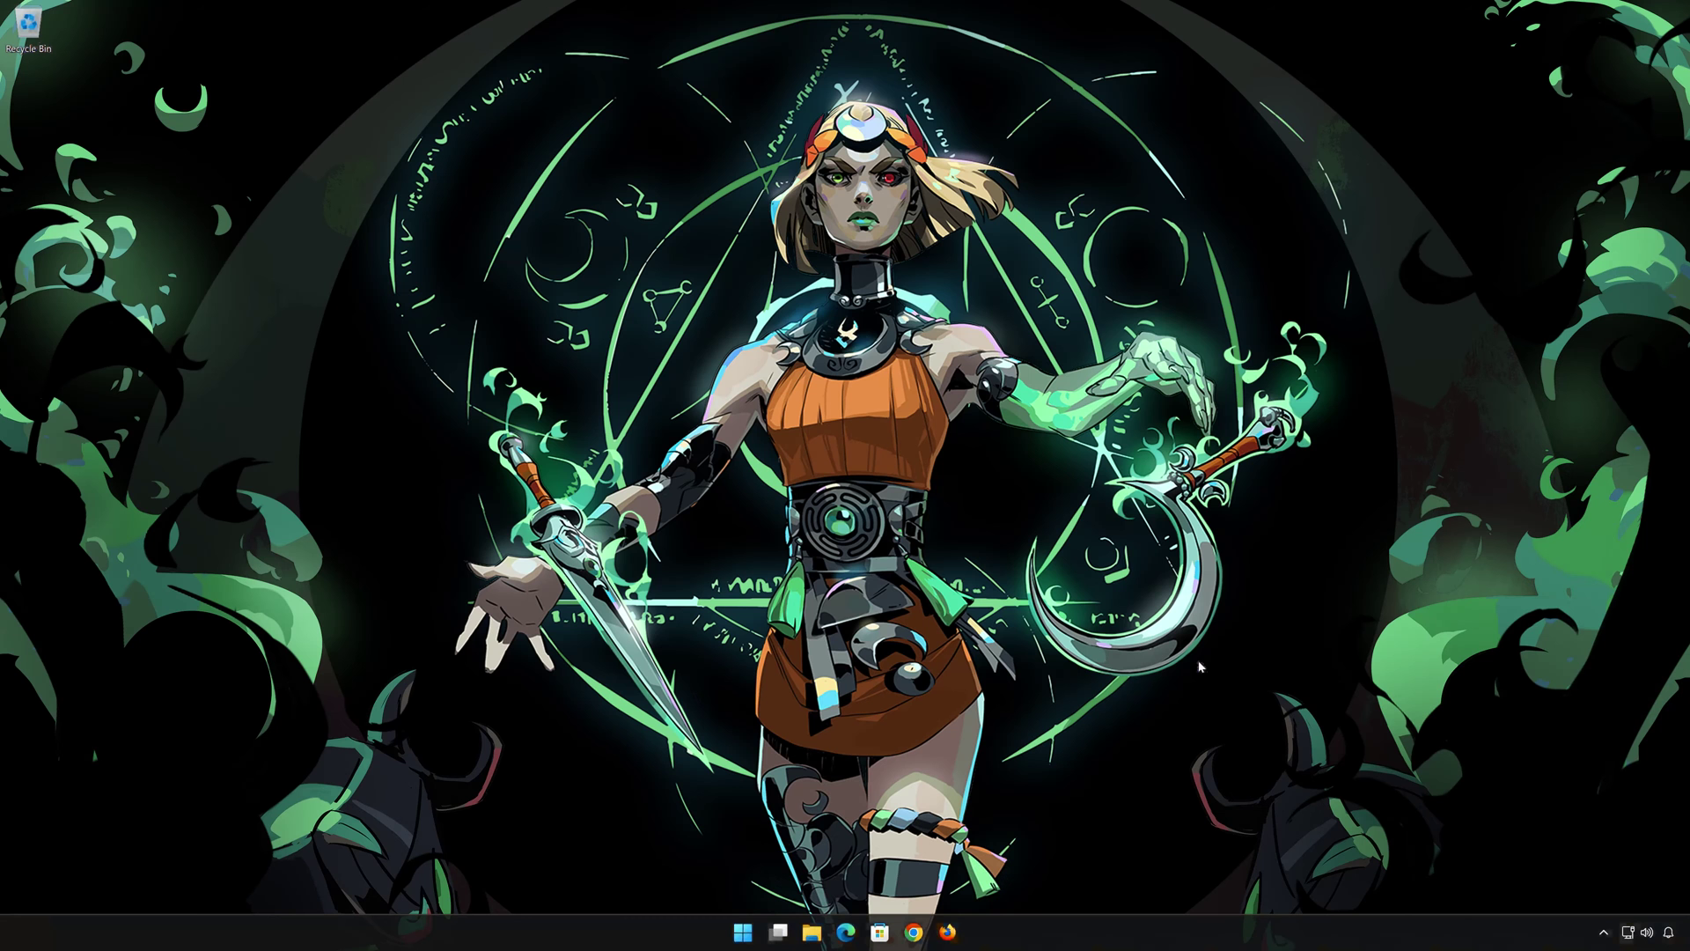
- Open Device Manager and show the driver properties of High Definition Audio Device under Sound, video and game controllers
{"action": "left_click", "coordinate": [754, 933]}
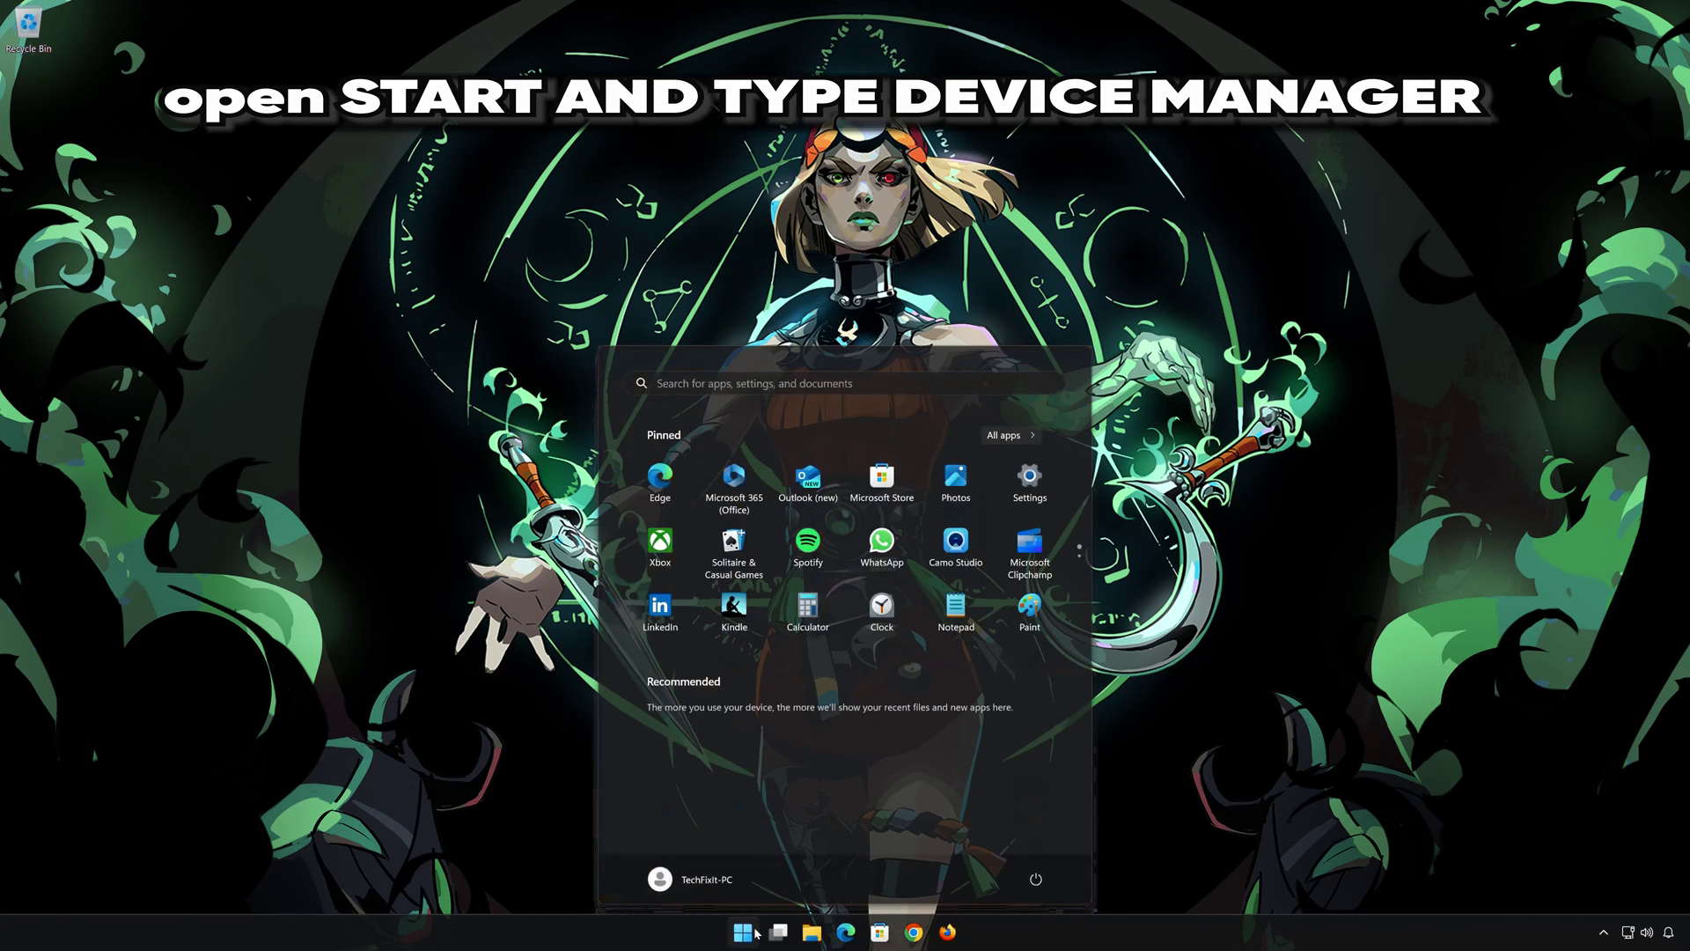
{"action": "type", "text": "device manager"}
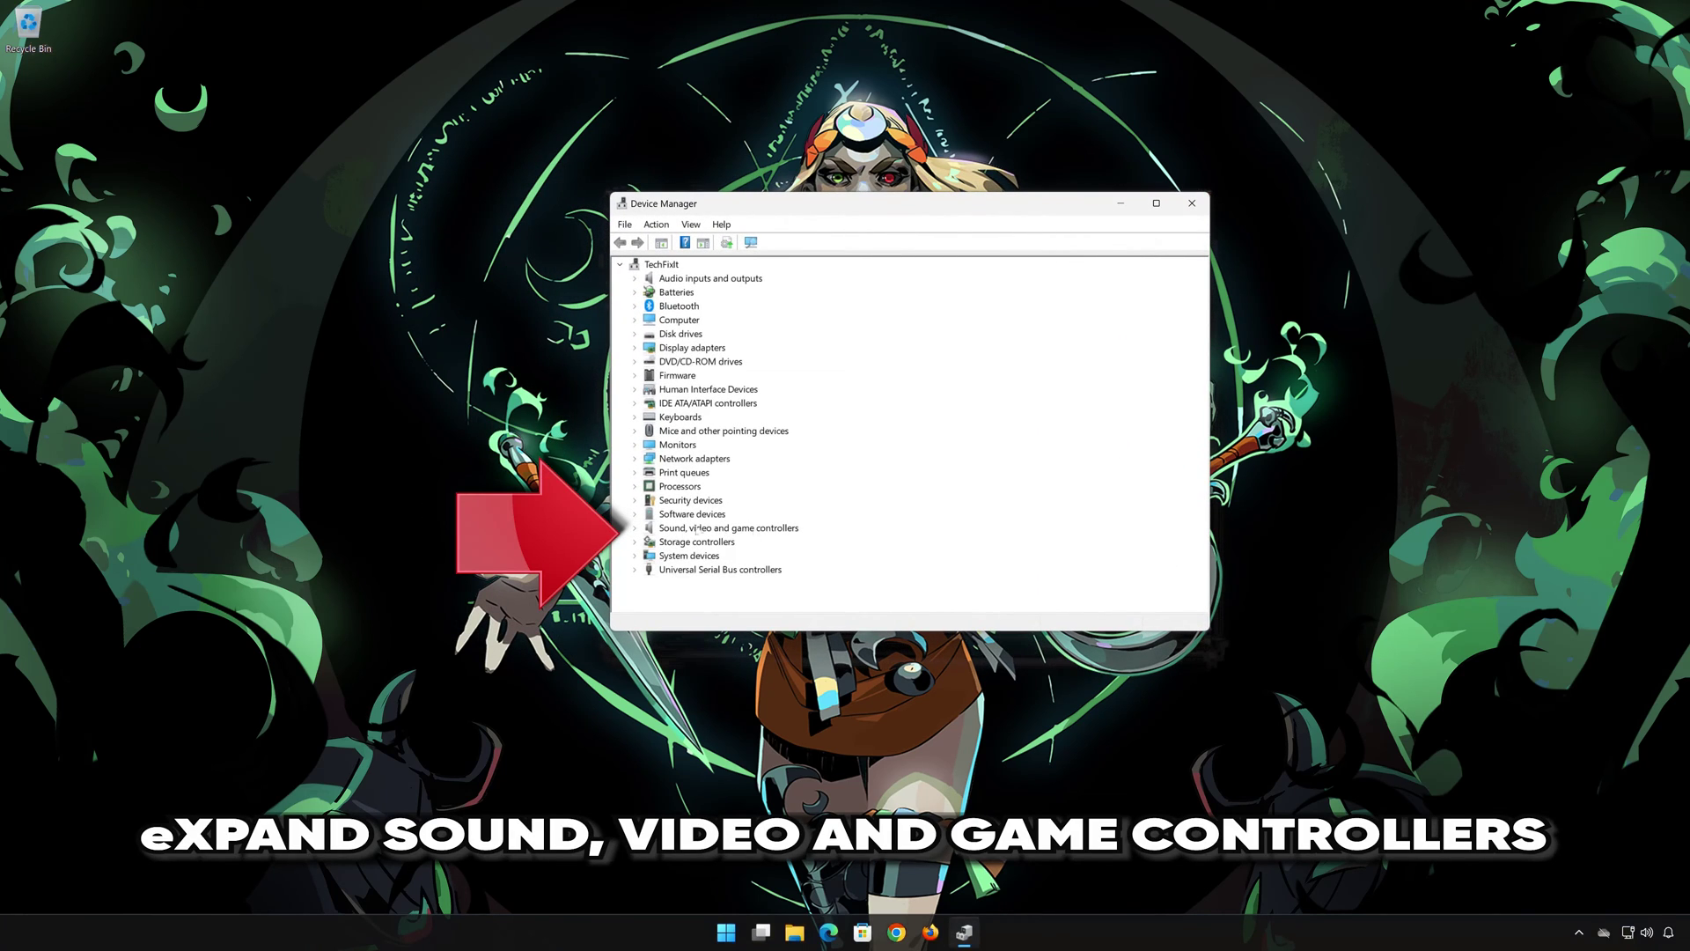
{"action": "left_click", "coordinate": [636, 528]}
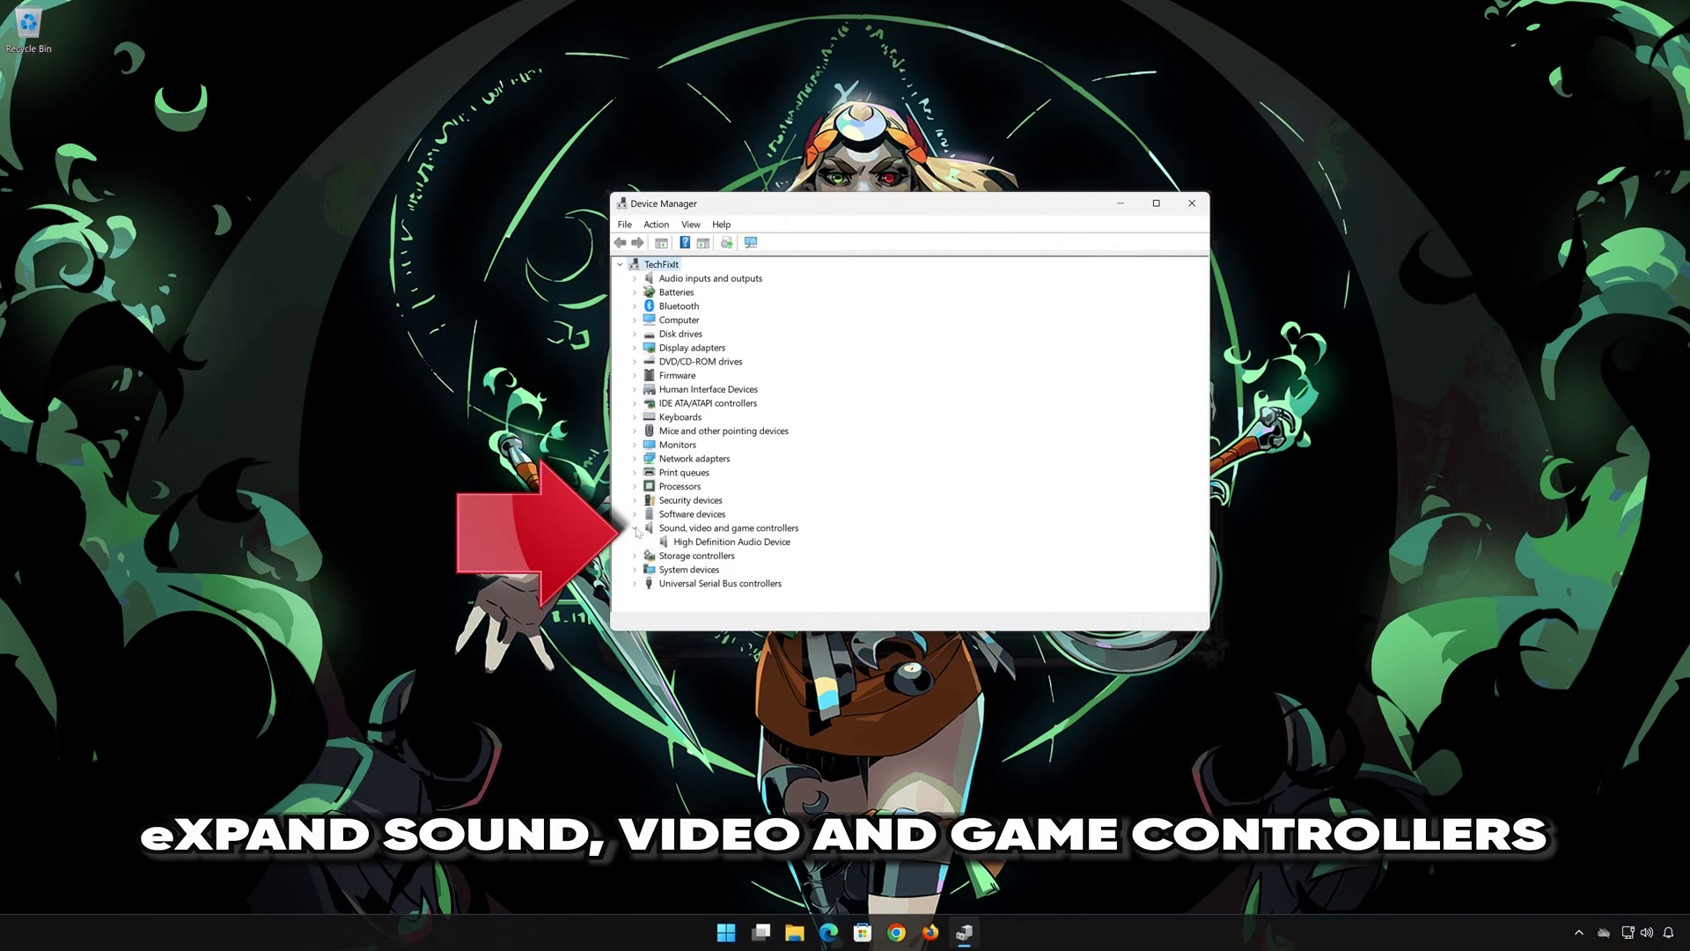
{"action": "left_click", "coordinate": [744, 543]}
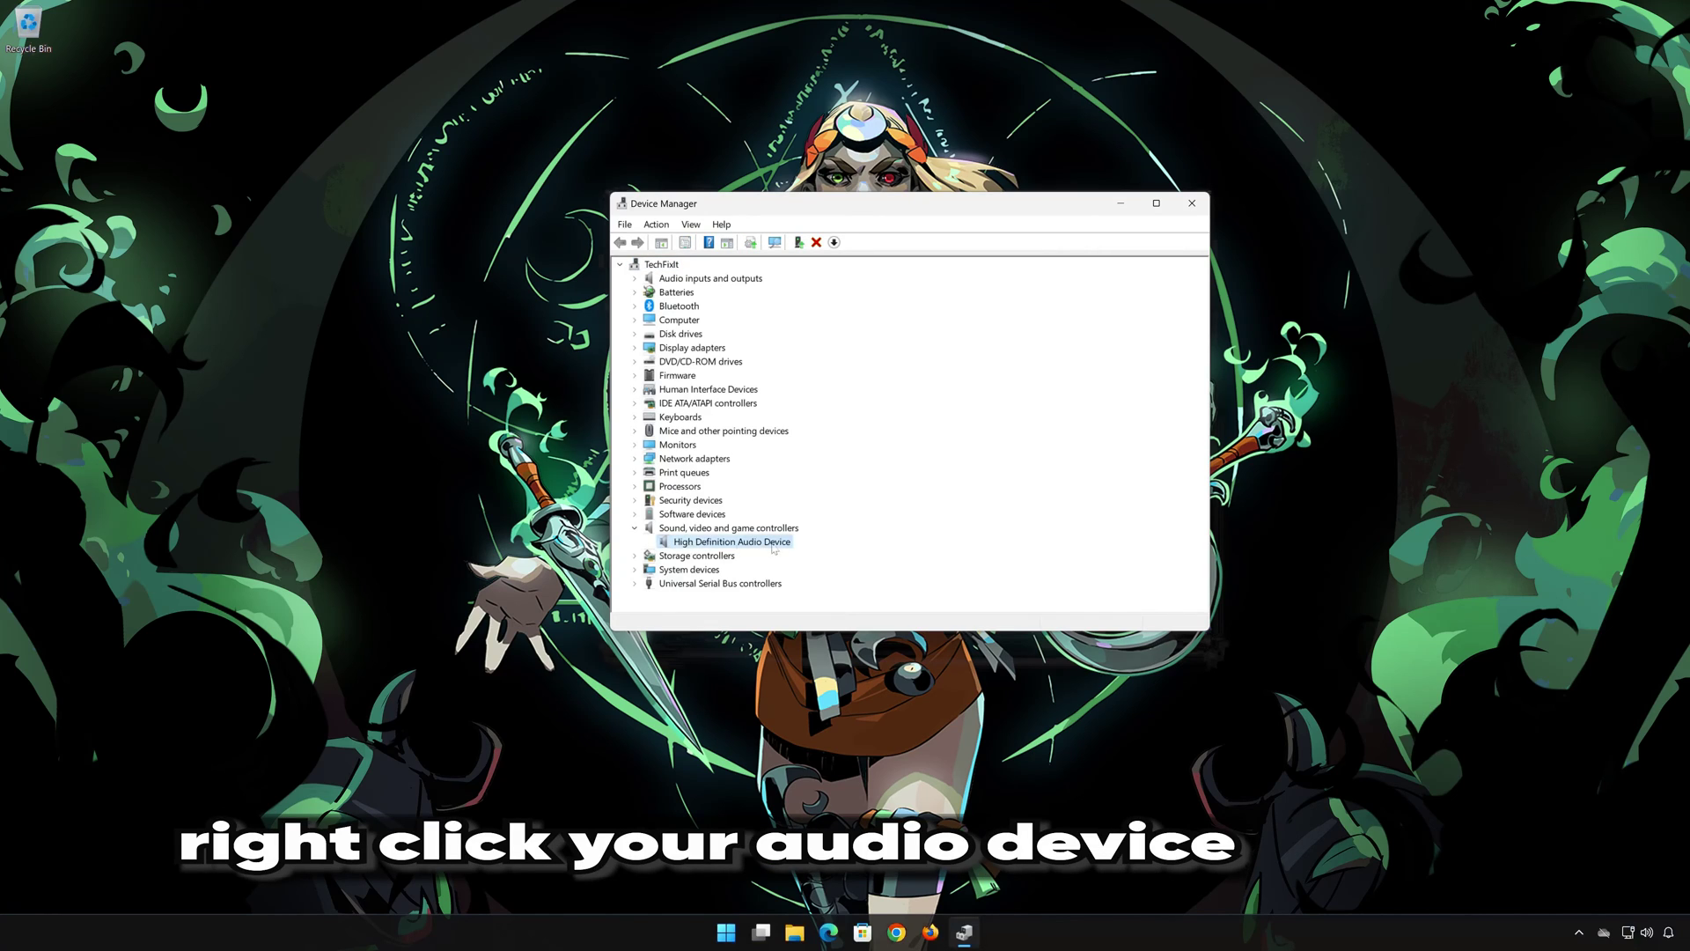
{"action": "right_click", "coordinate": [734, 543]}
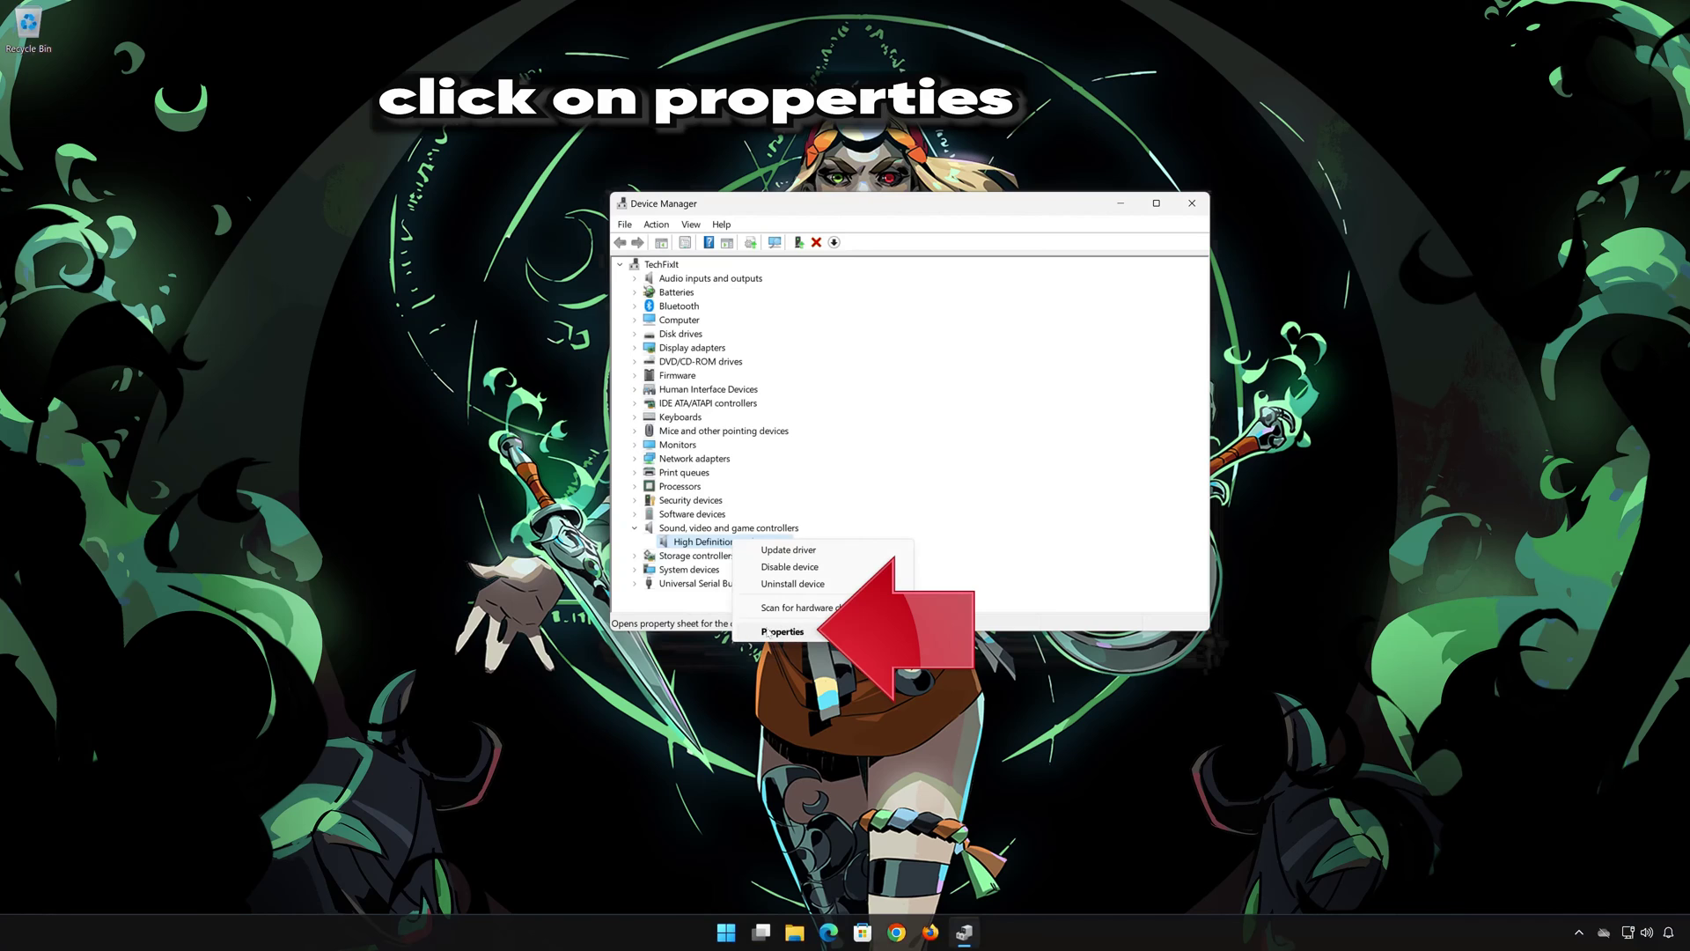
{"action": "left_click", "coordinate": [822, 634]}
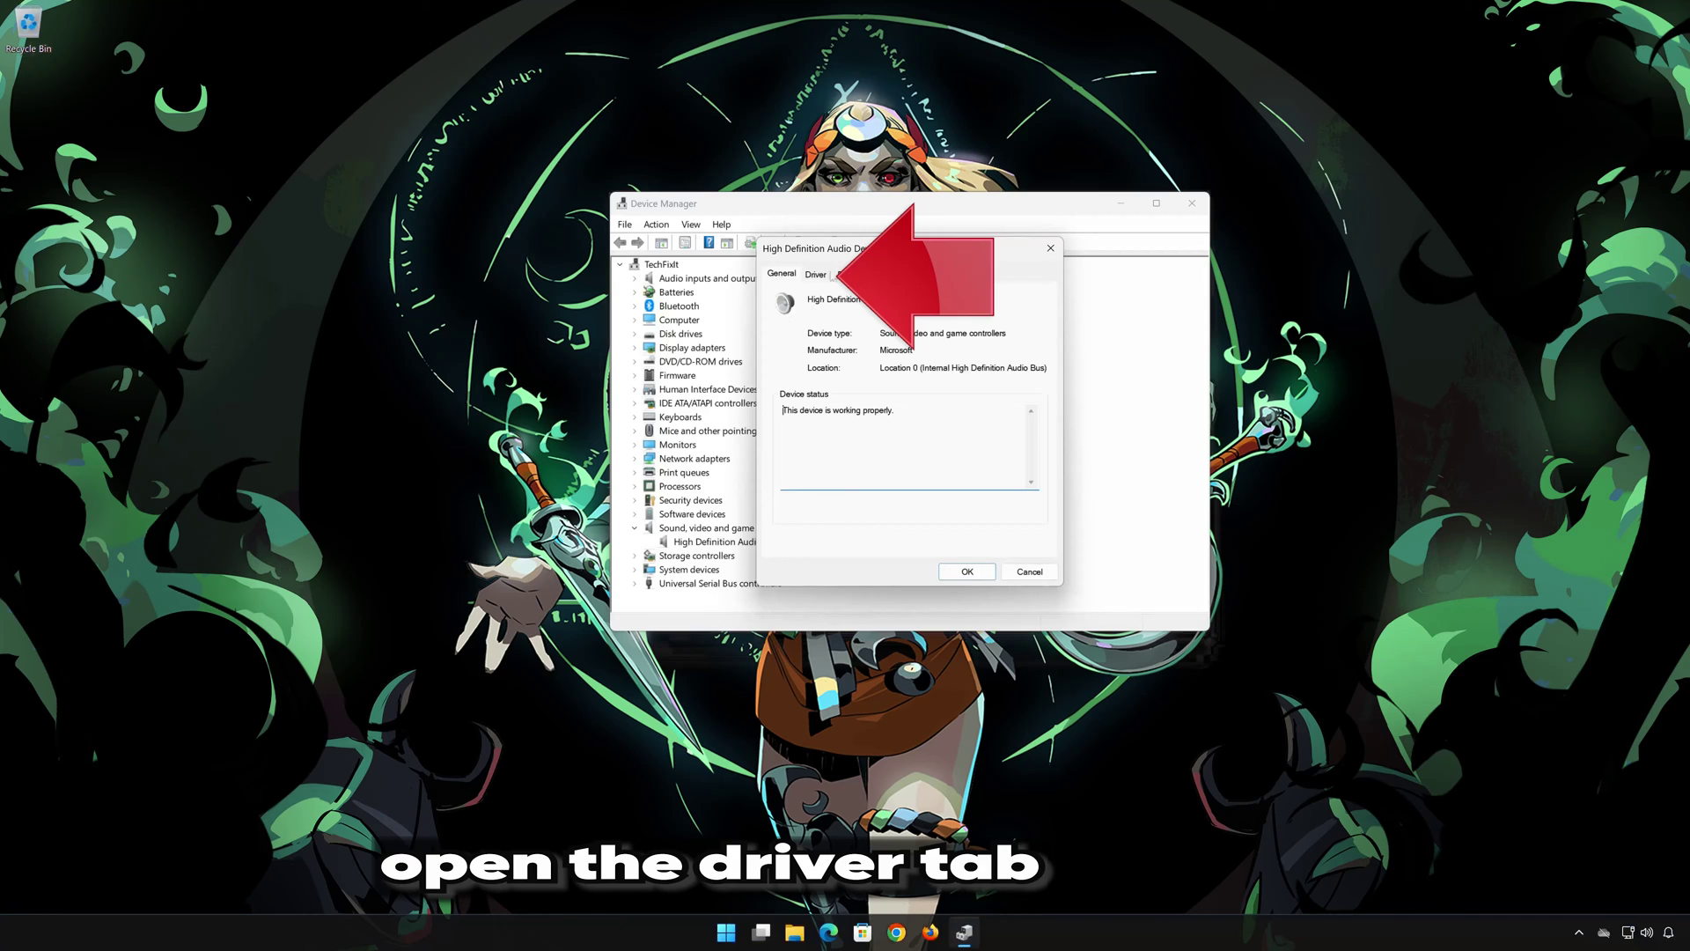
{"action": "left_click", "coordinate": [814, 275]}
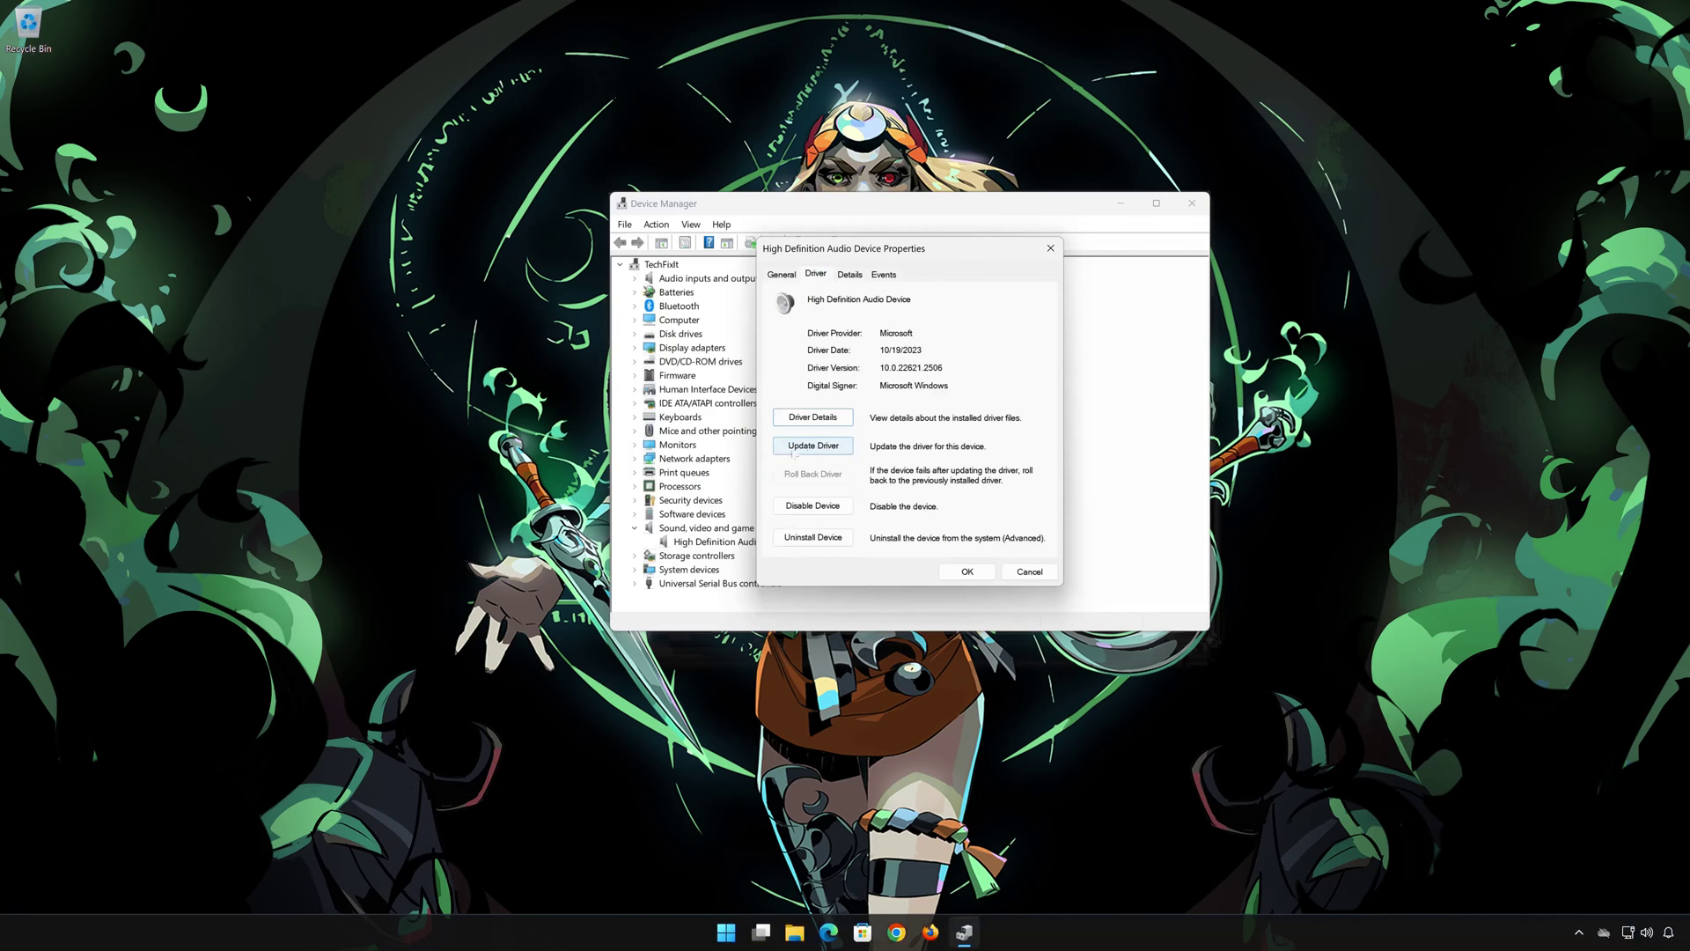
- Update the driver manually by picking High Definition Audio Device from the drivers available on the computer, accepting the compatibility warning
{"action": "left_click", "coordinate": [814, 446]}
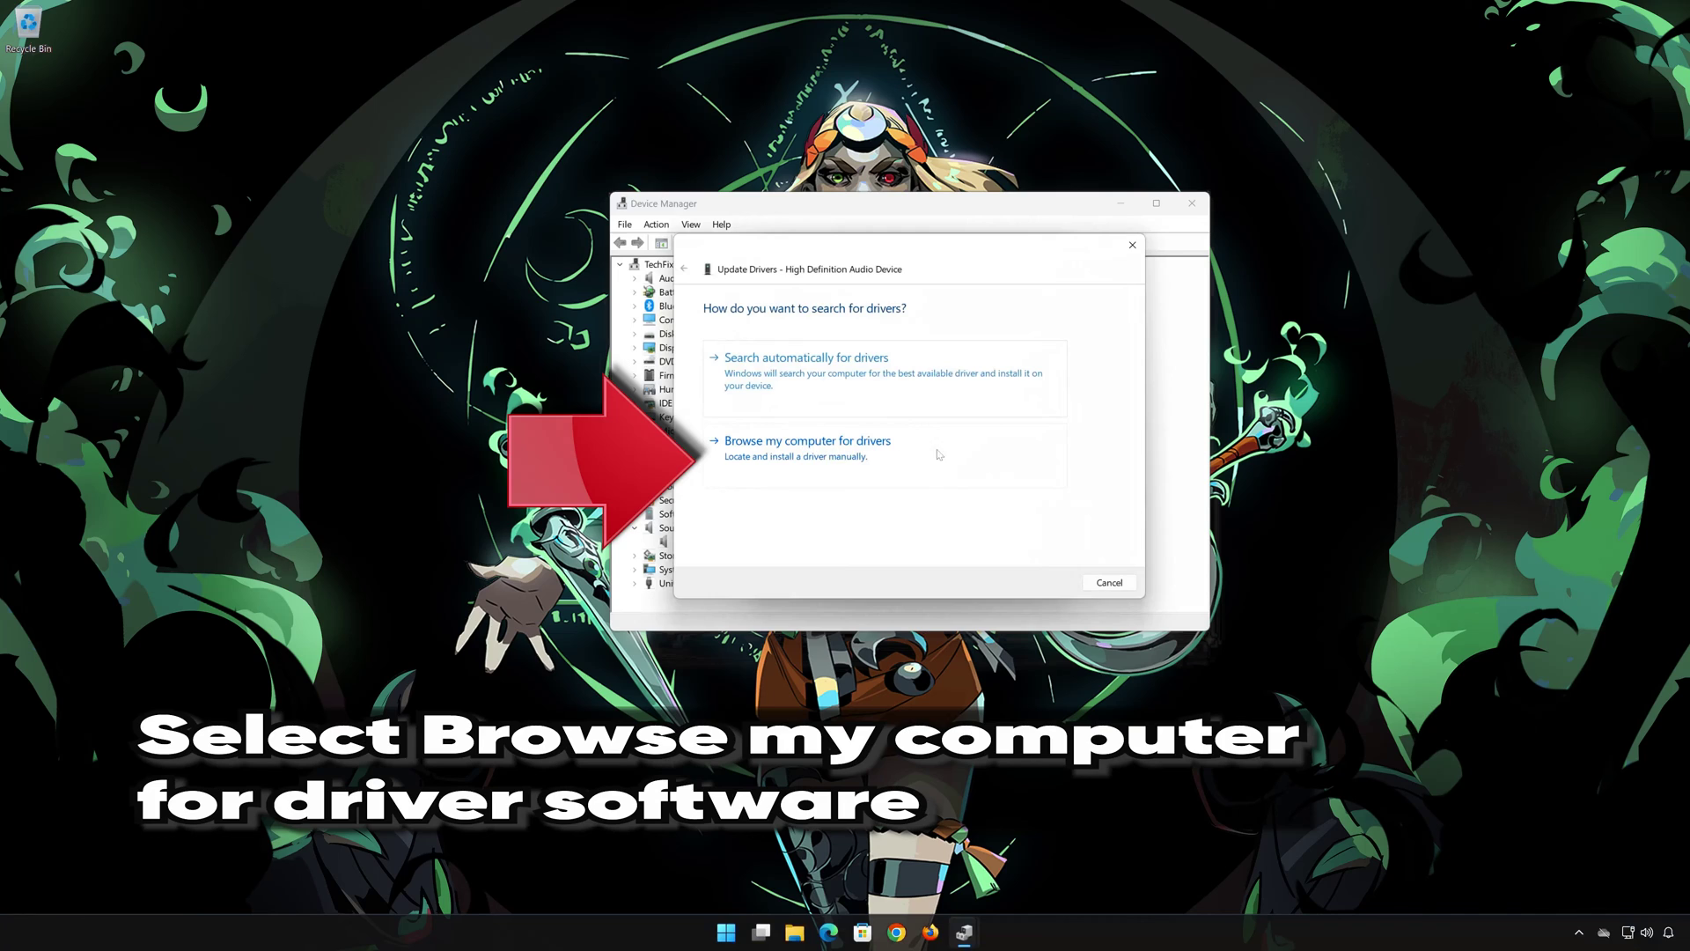
{"action": "left_click", "coordinate": [804, 459]}
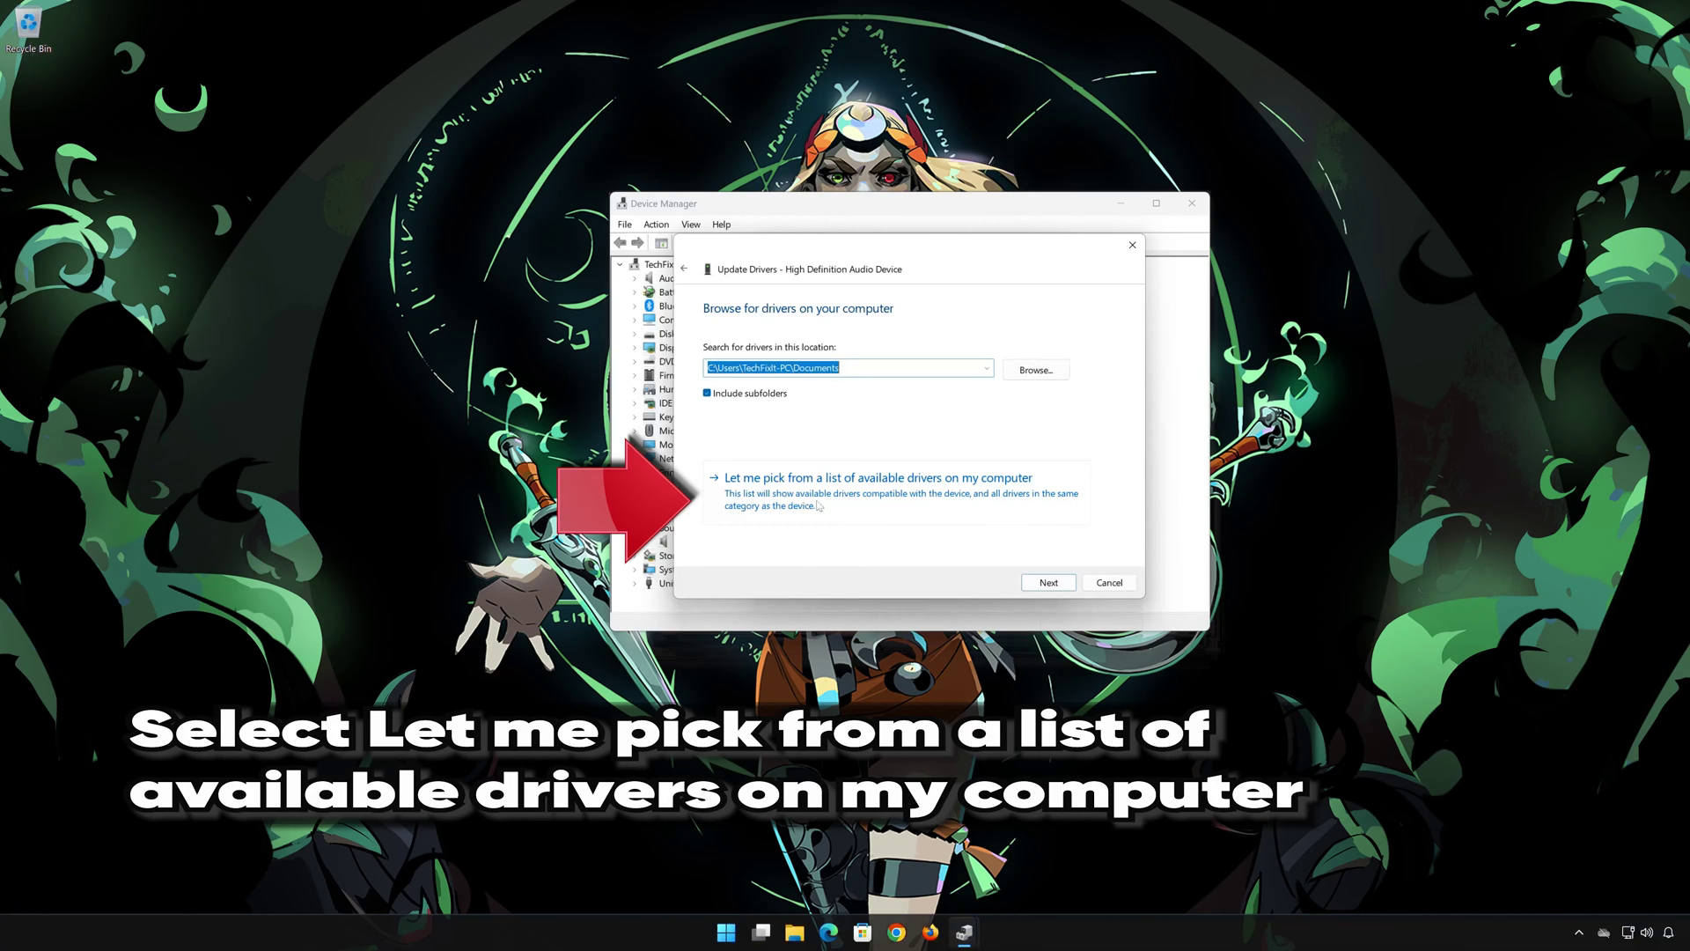
{"action": "left_click", "coordinate": [846, 504]}
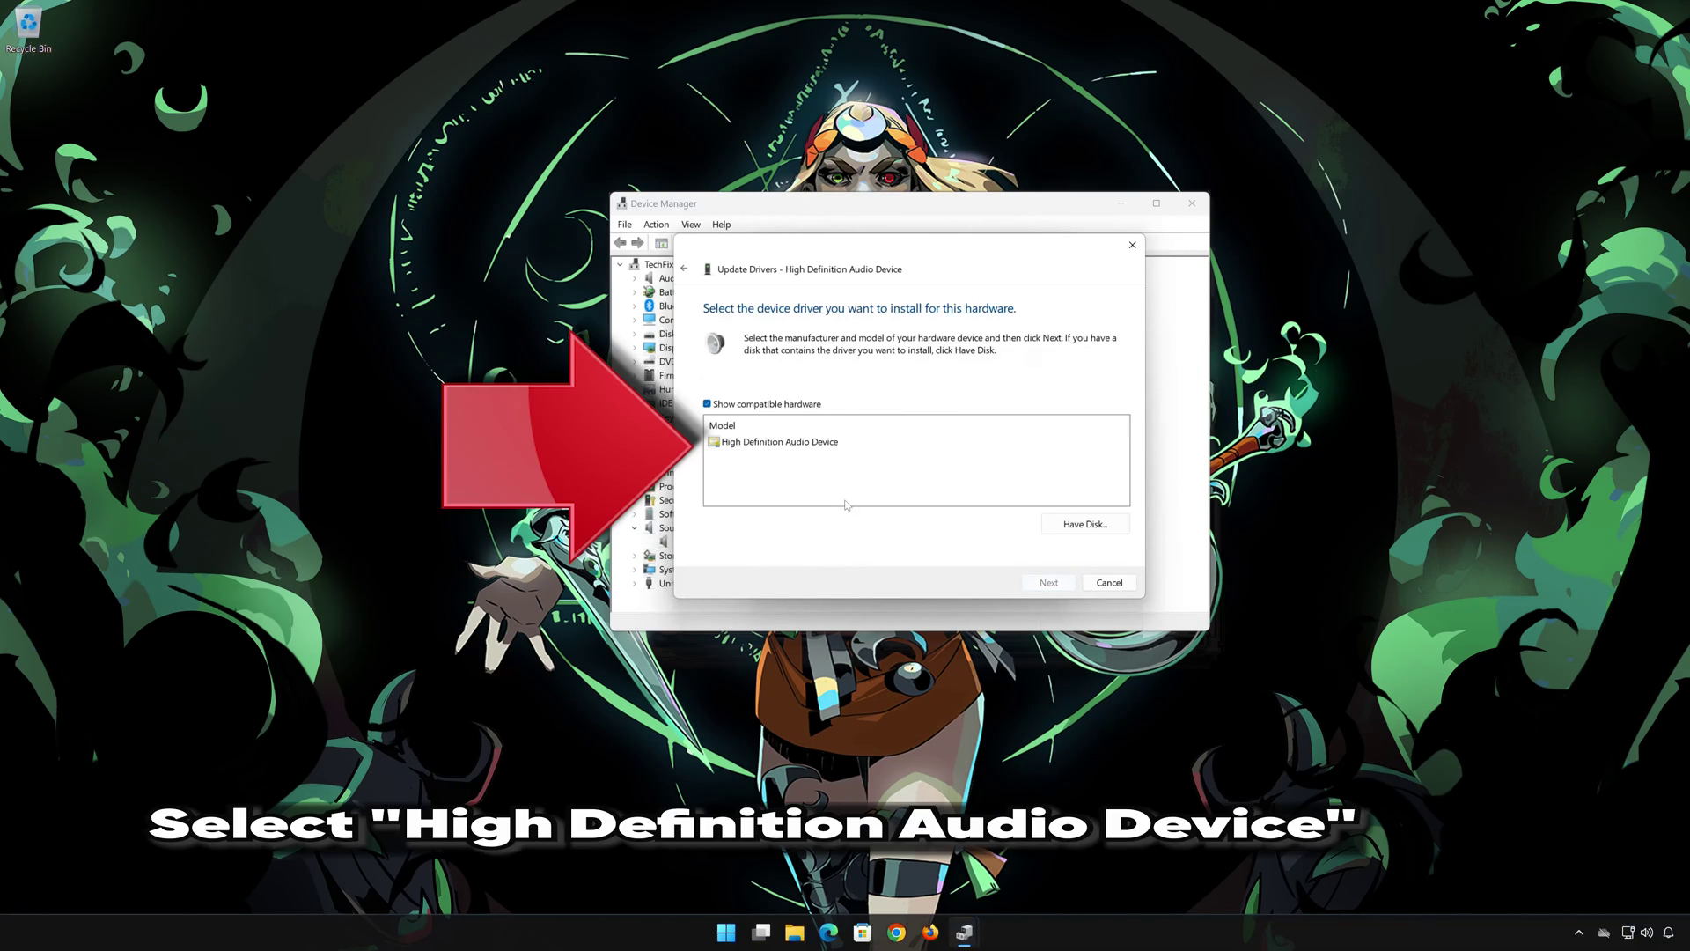
{"action": "left_click", "coordinate": [816, 444]}
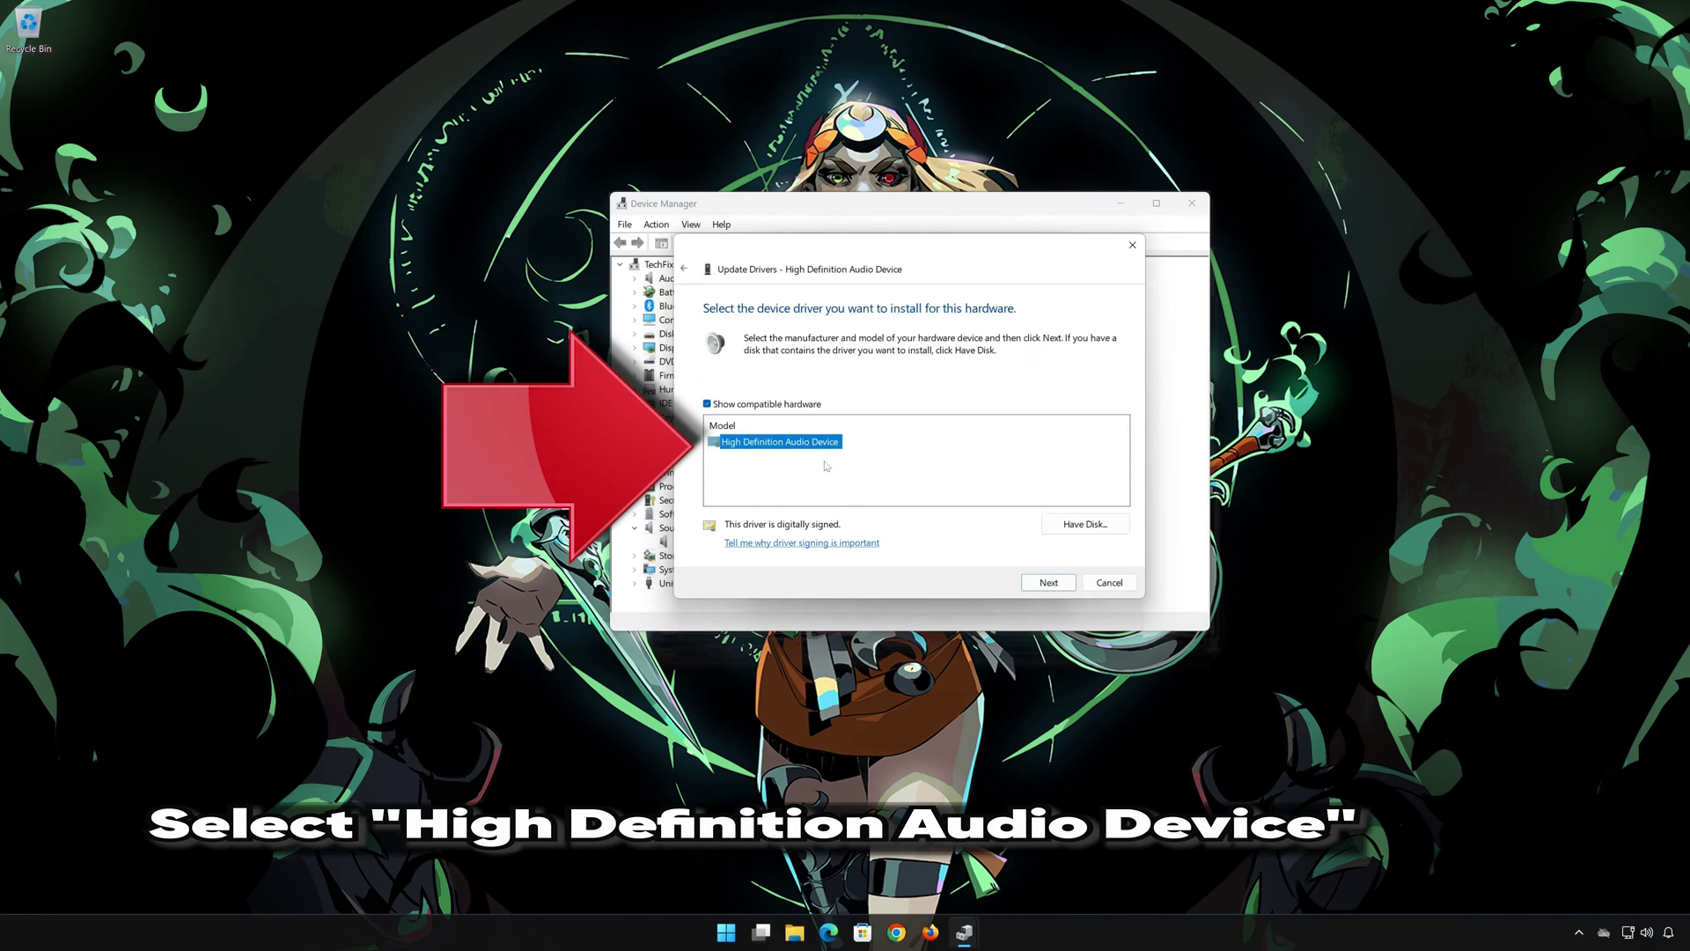
{"action": "left_click", "coordinate": [1046, 585]}
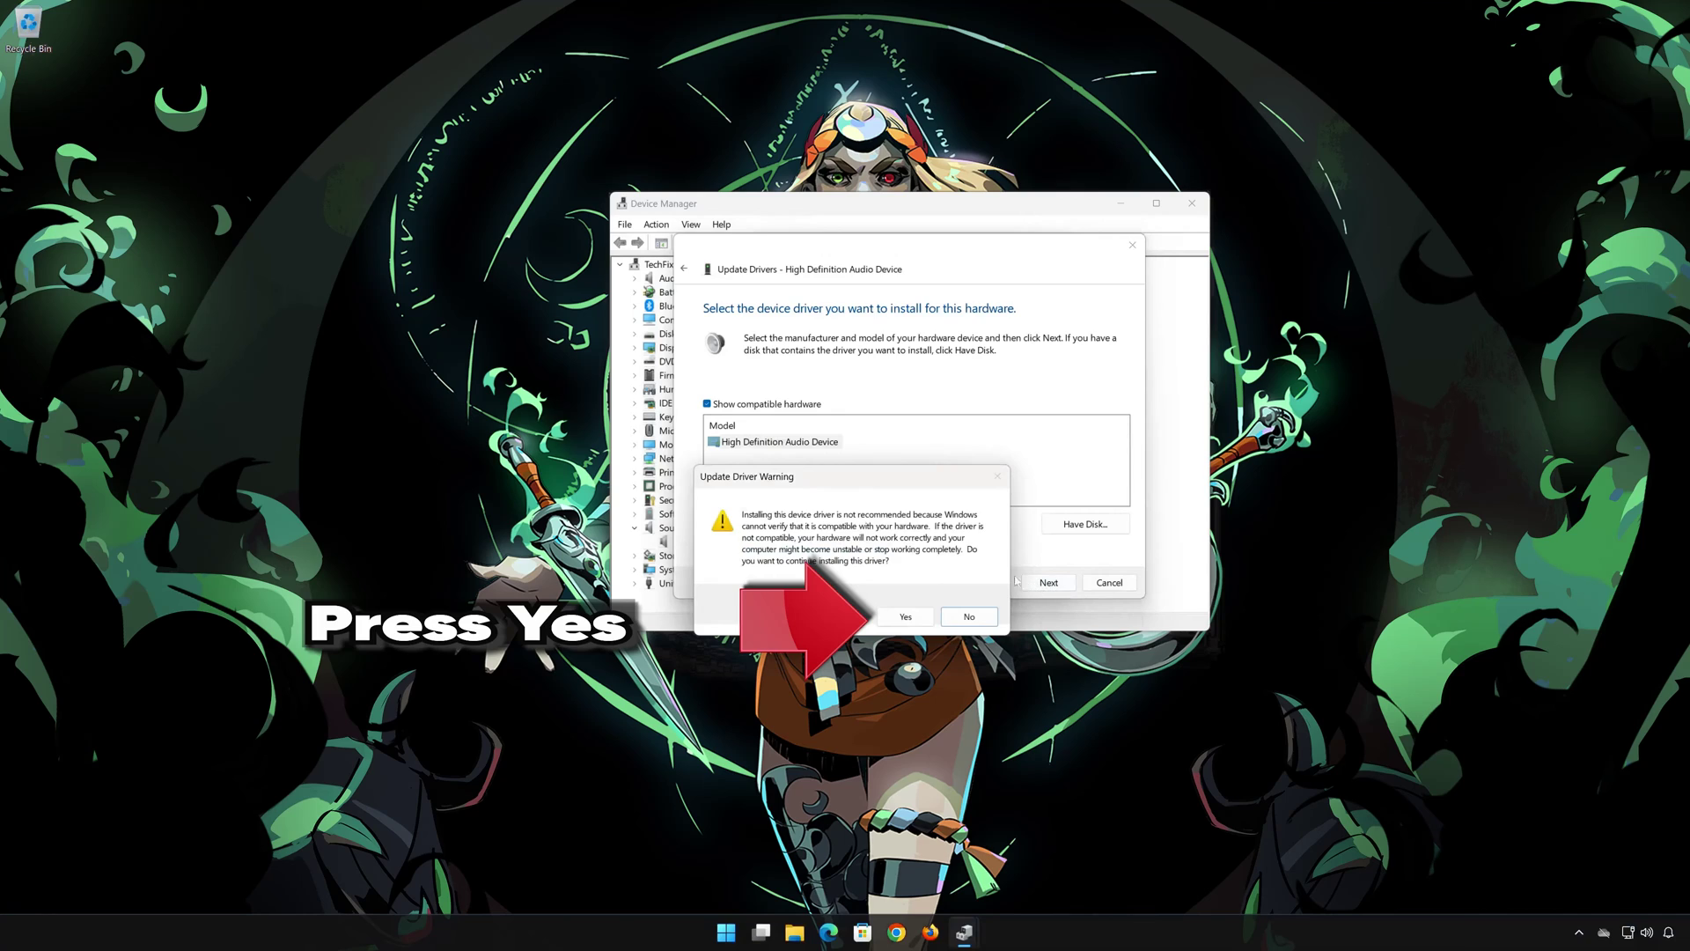
{"action": "left_click", "coordinate": [906, 617]}
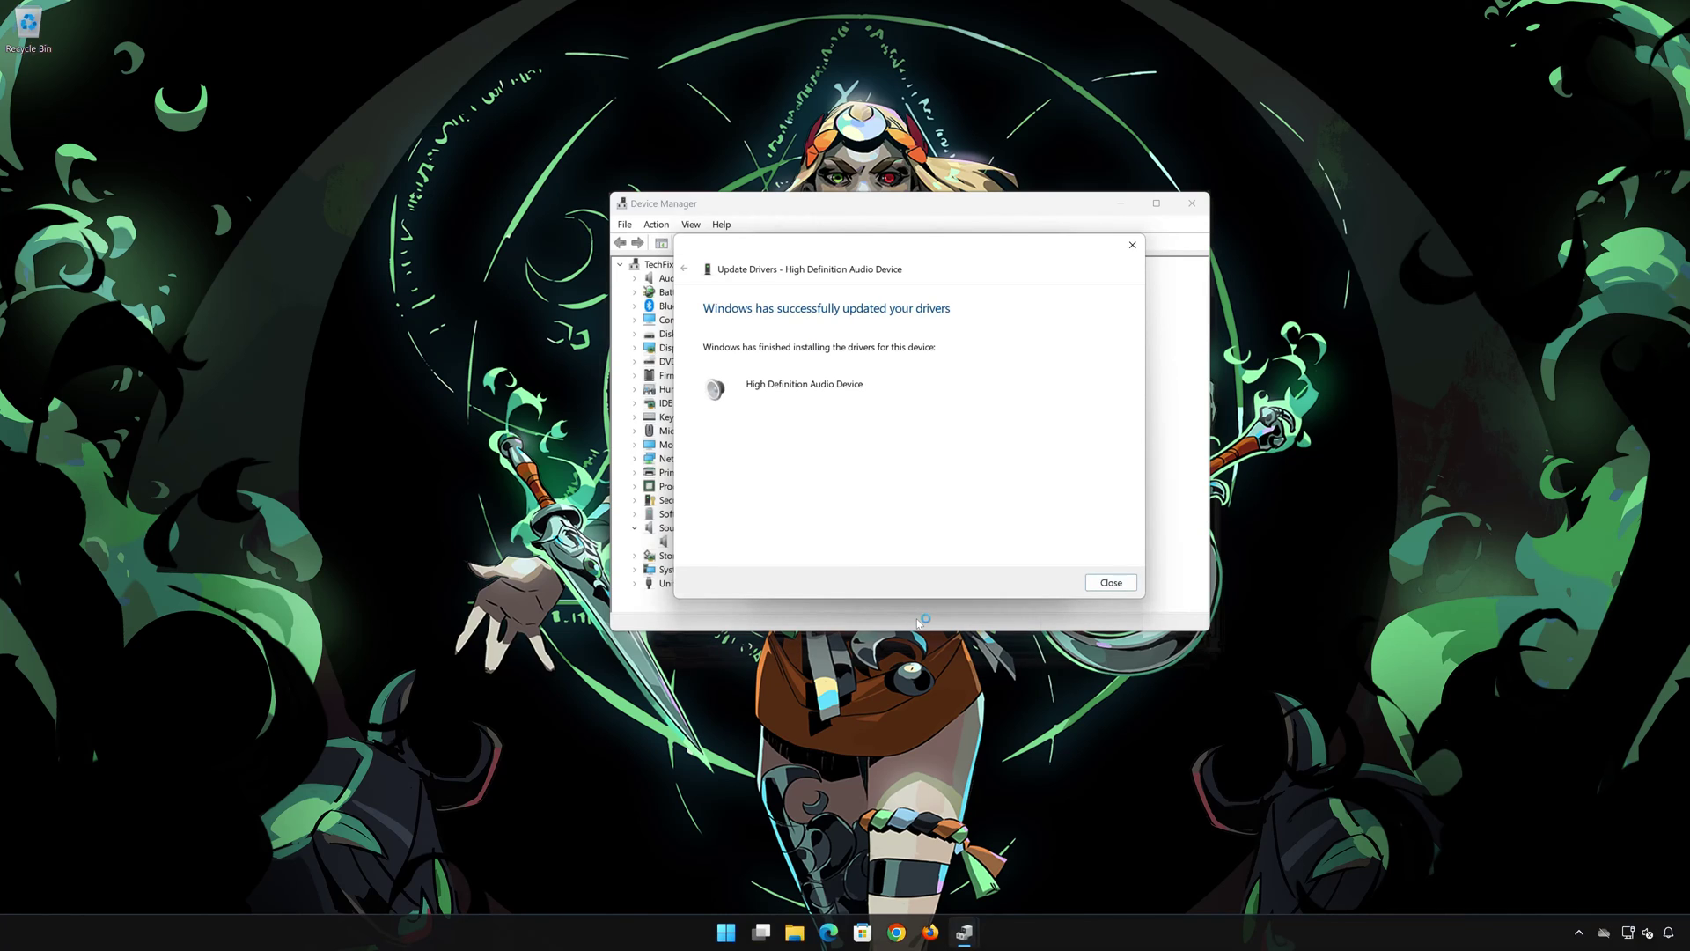
{"action": "left_click", "coordinate": [1106, 584]}
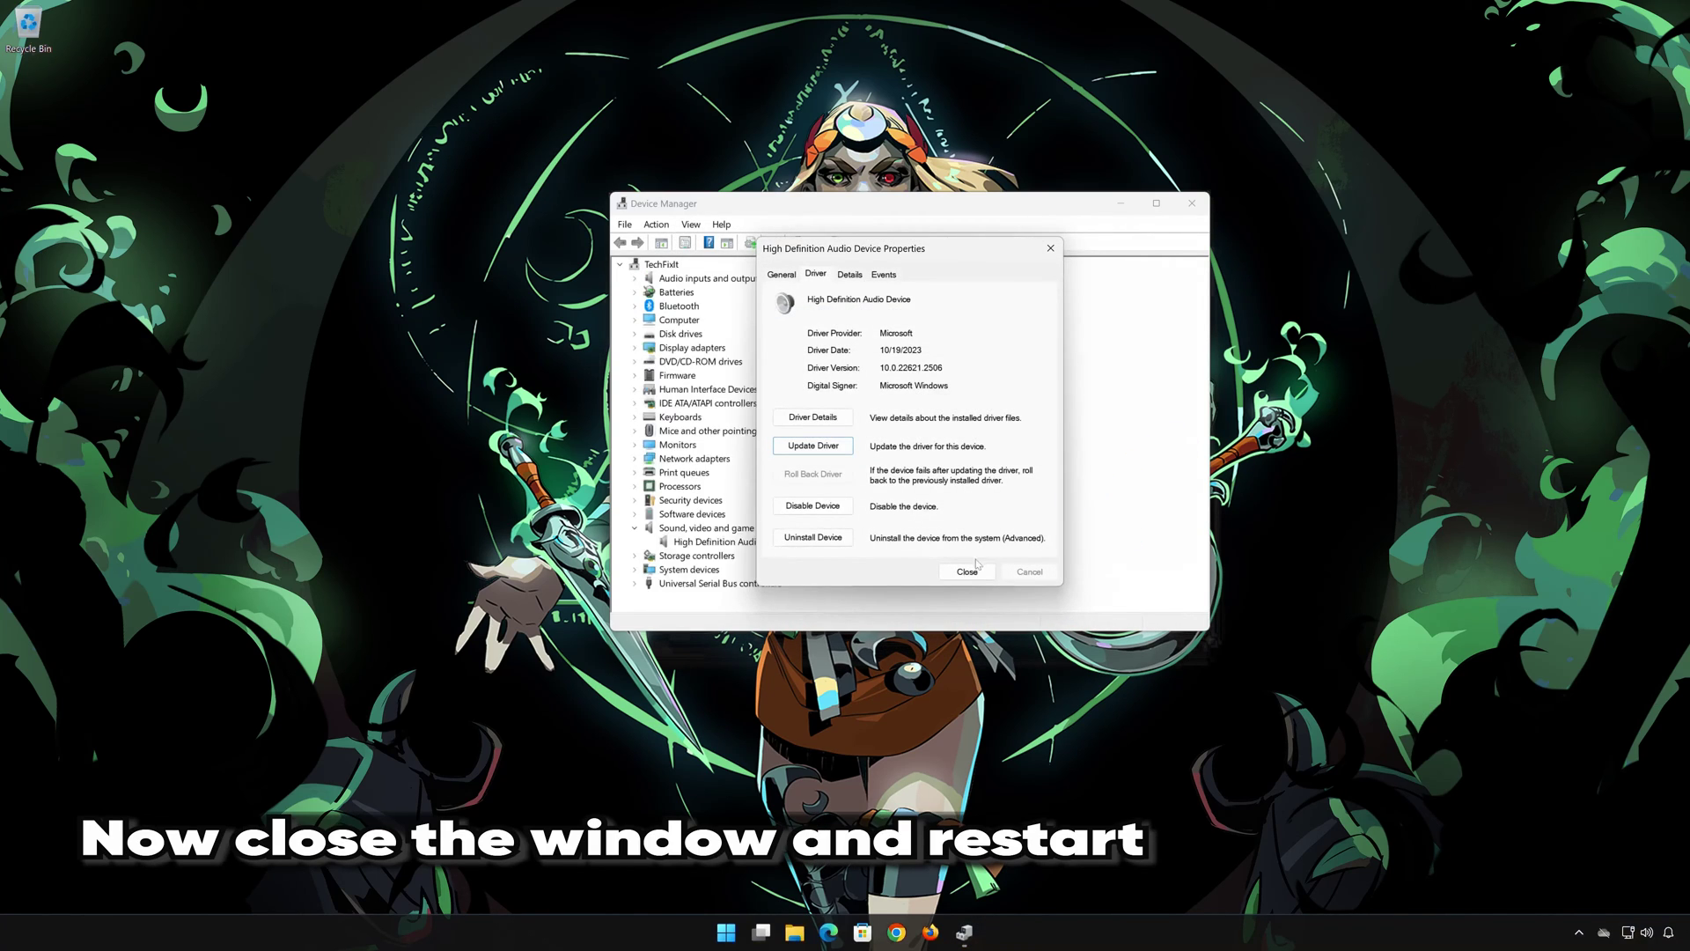
- Close Device Manager and restart the computer
{"action": "left_click", "coordinate": [1192, 203]}
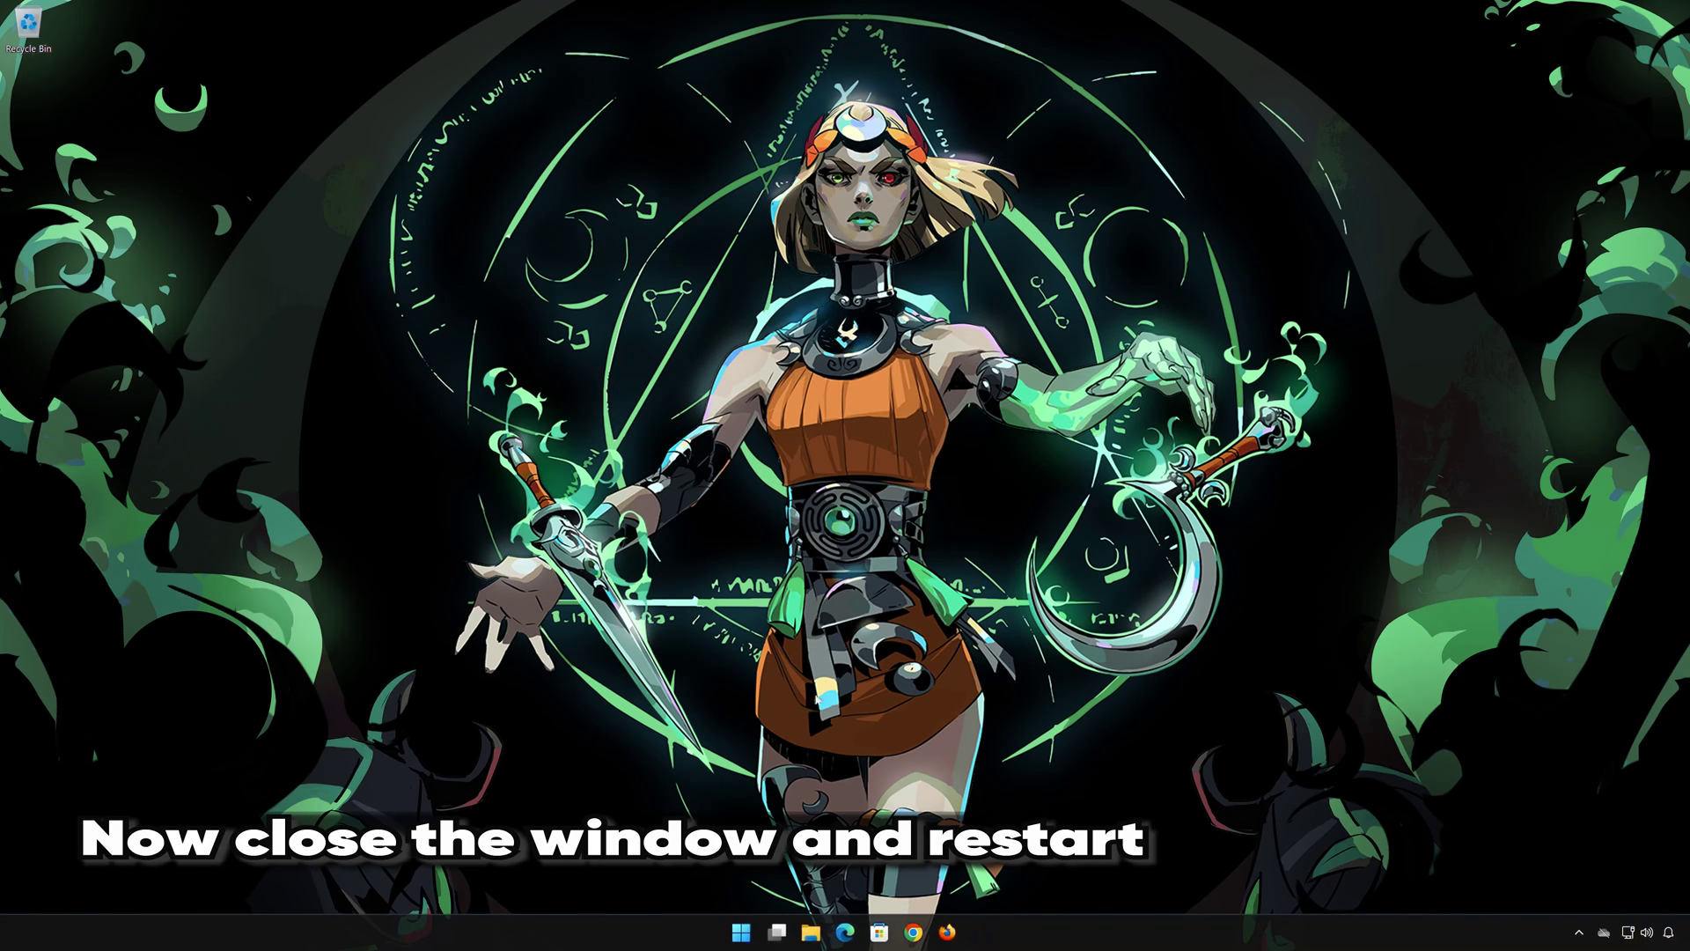
{"action": "left_click", "coordinate": [743, 932]}
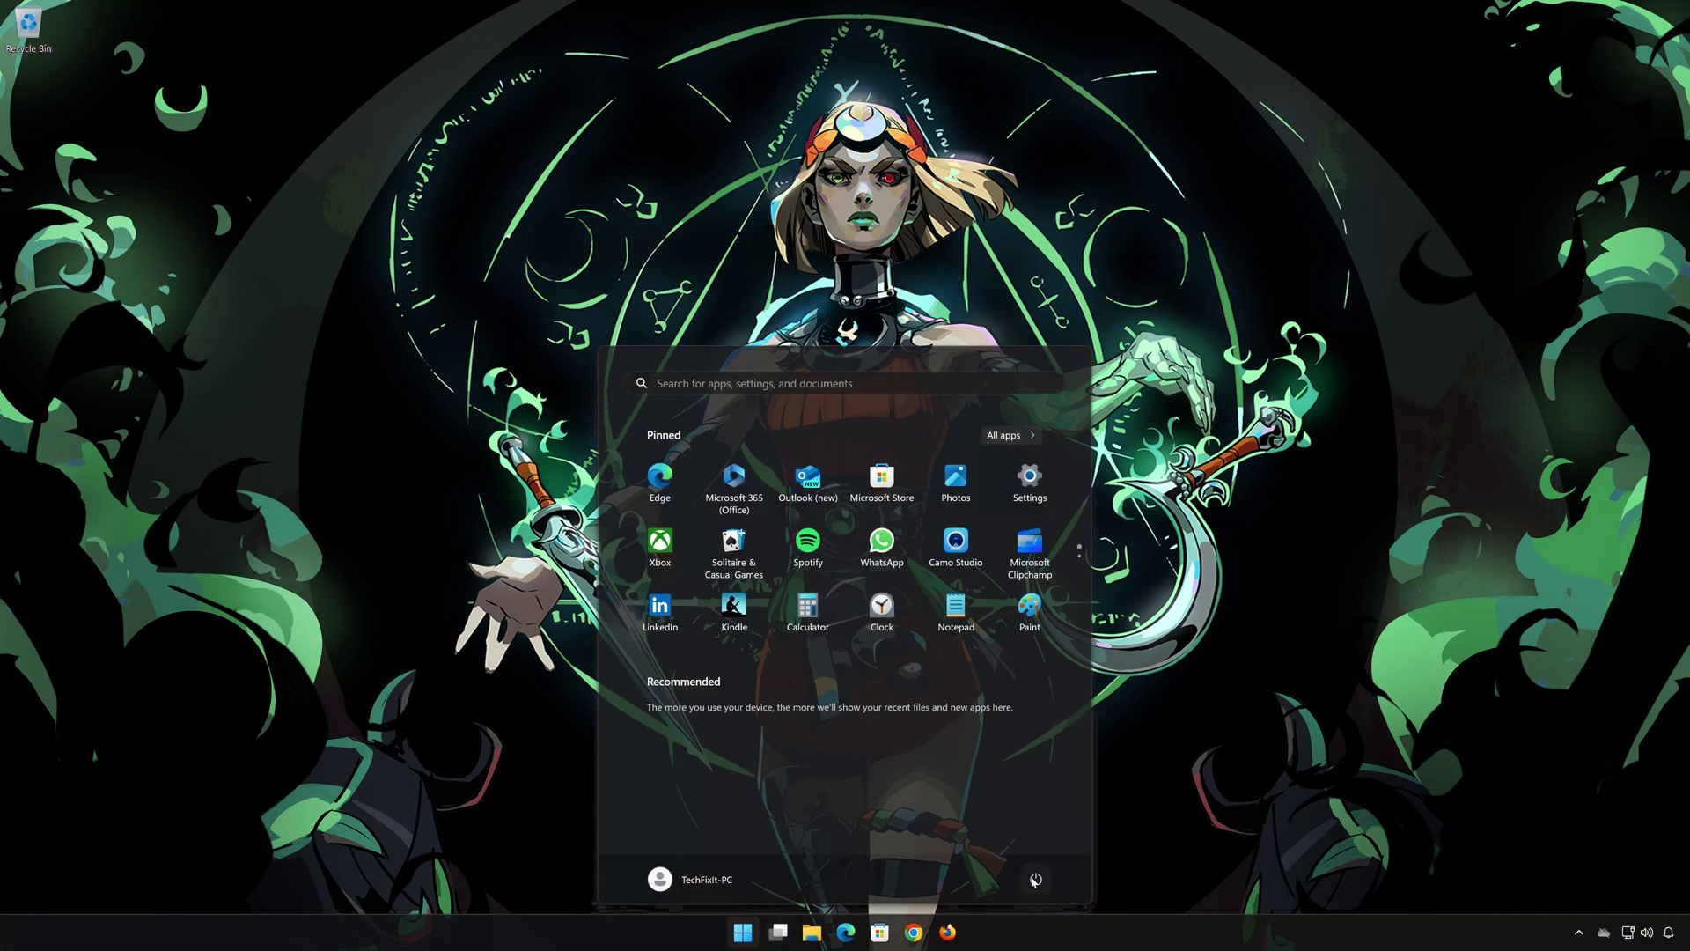
{"action": "left_click", "coordinate": [1035, 880]}
{"action": "left_click", "coordinate": [1033, 851]}
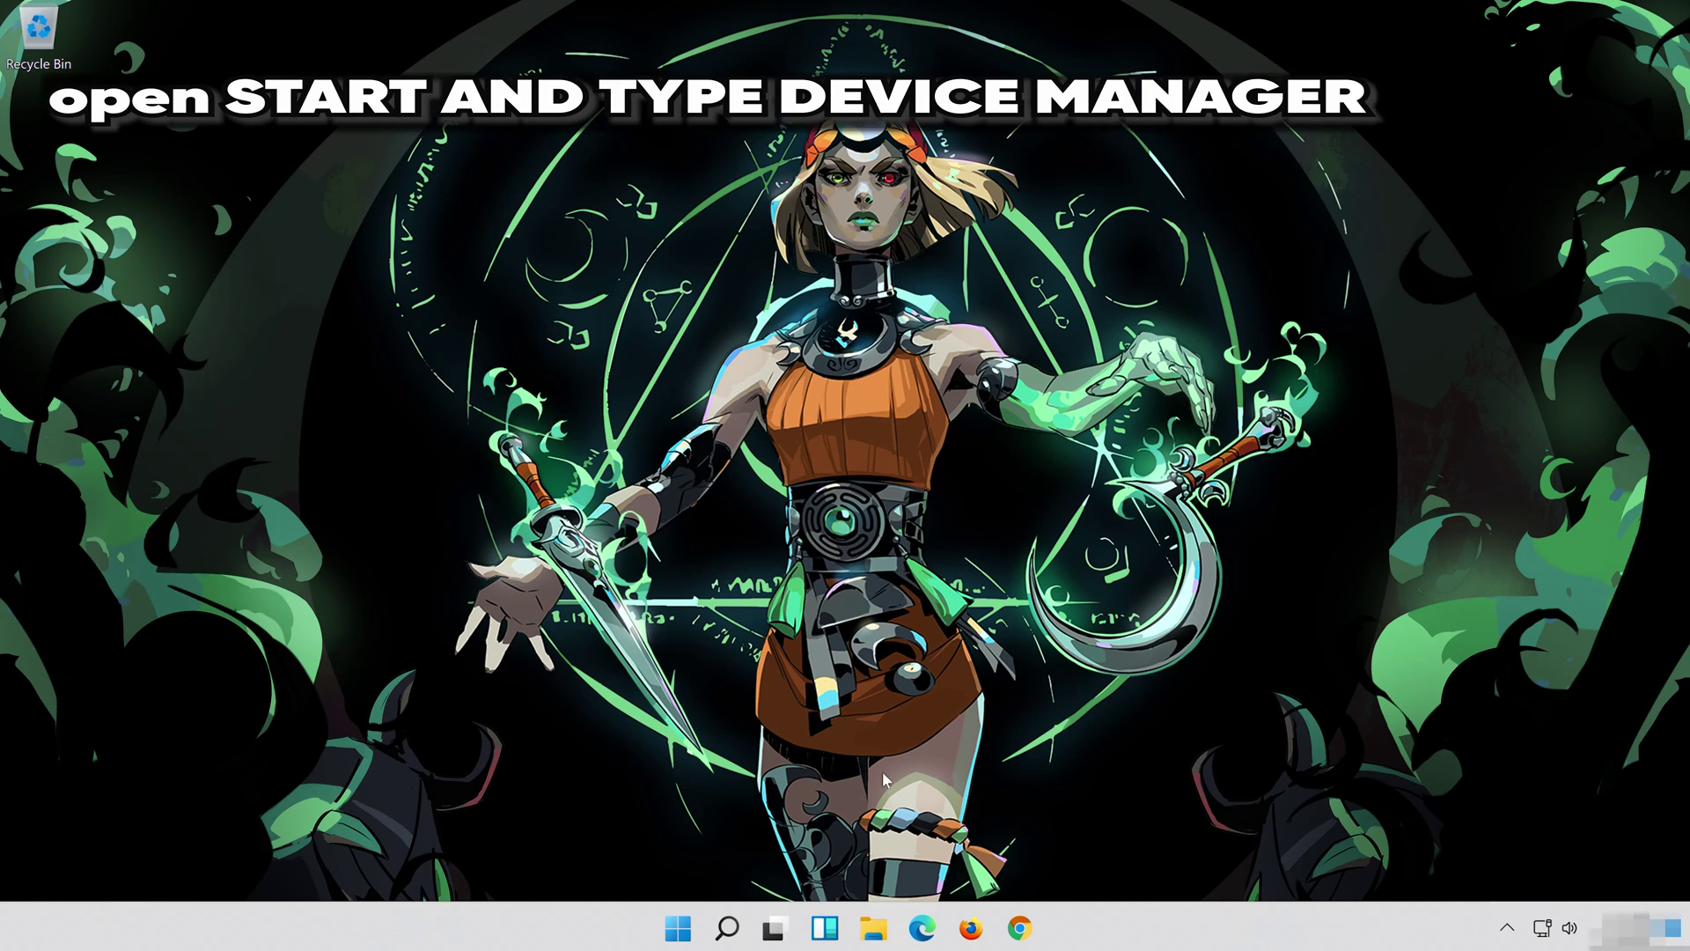
- Reopen Device Manager by searching Windows for "device manager"
{"action": "left_click", "coordinate": [714, 940]}
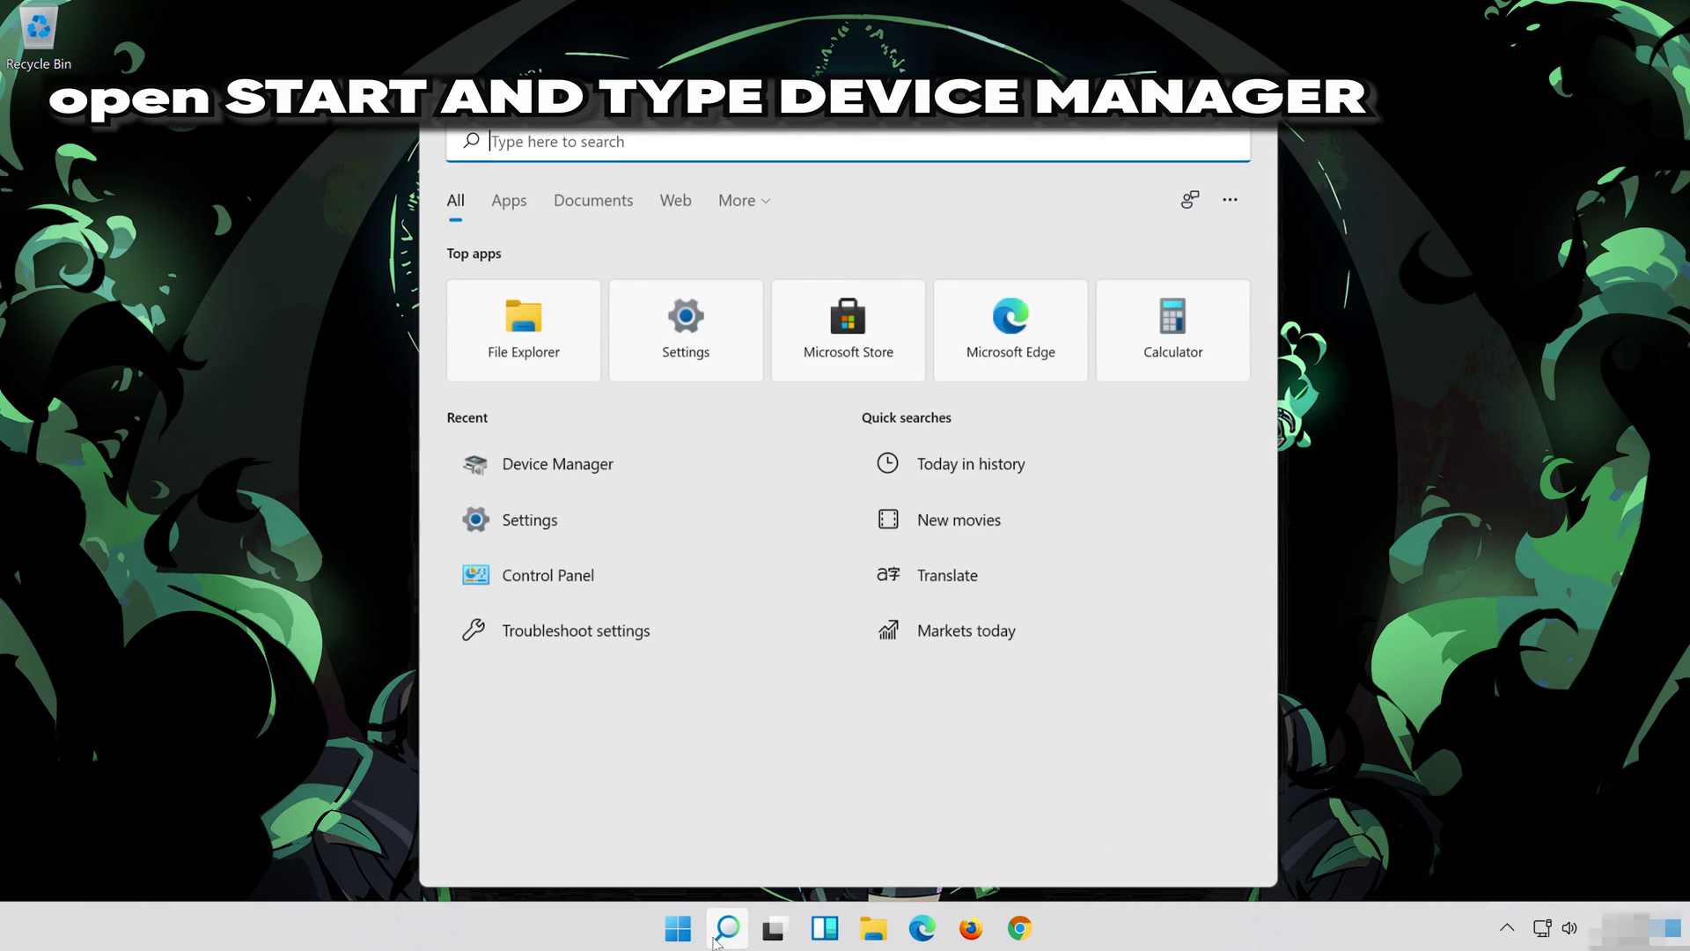
{"action": "type", "text": "device mana"}
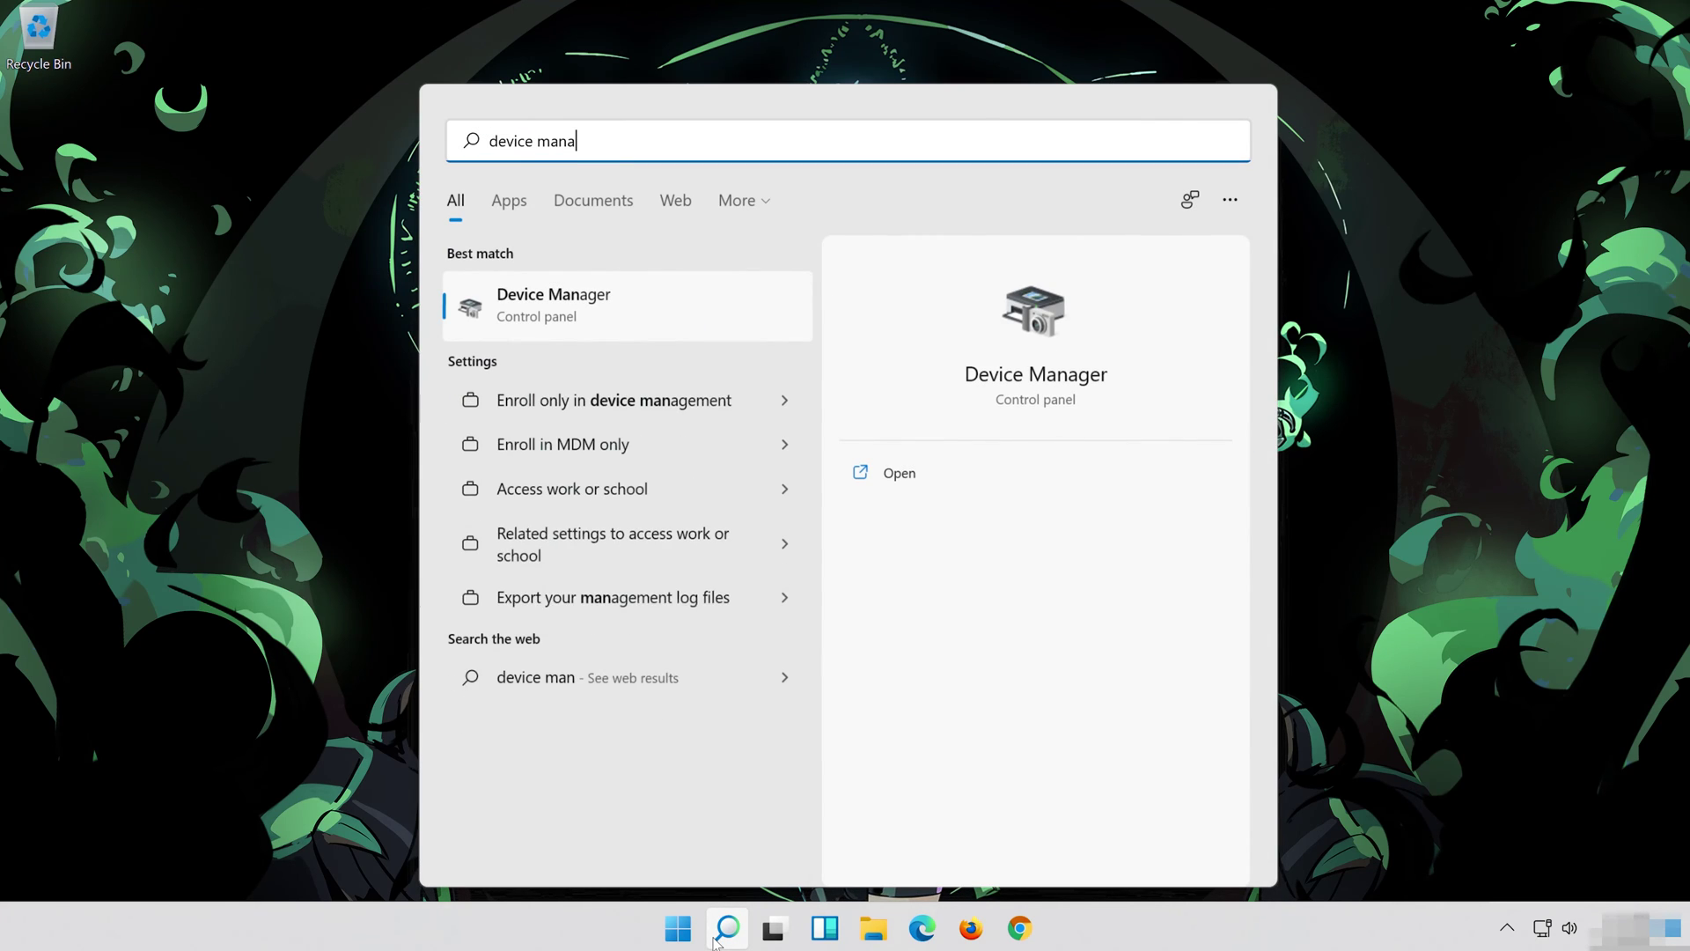
{"action": "type", "text": "ger"}
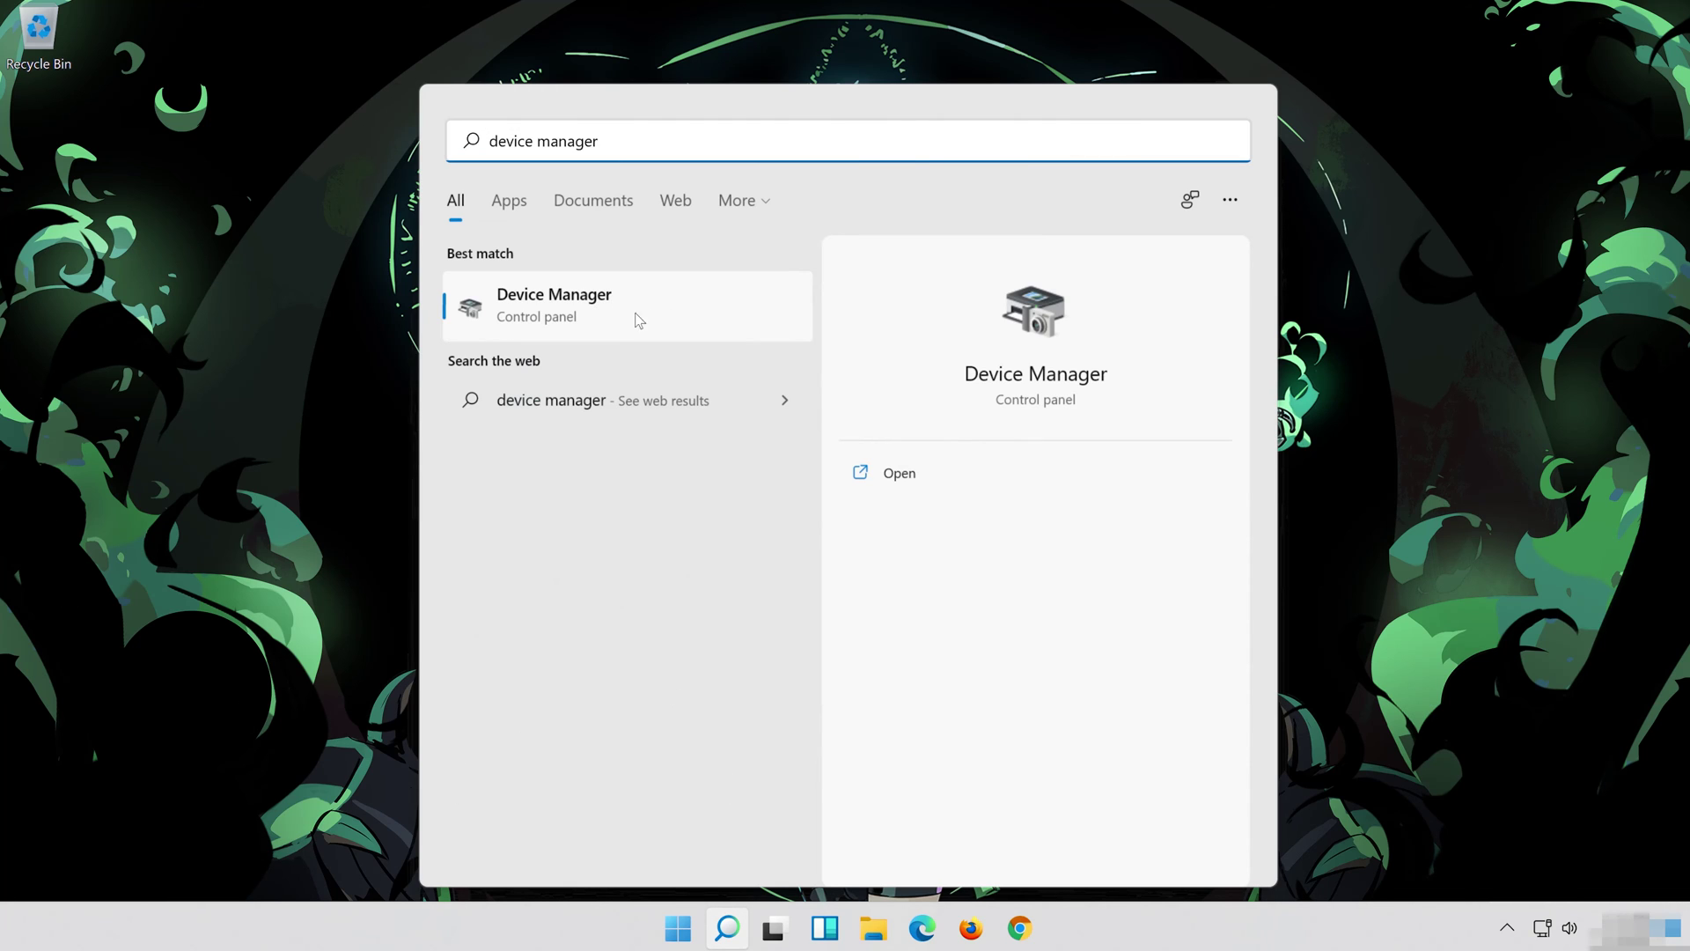
{"action": "left_click", "coordinate": [585, 324]}
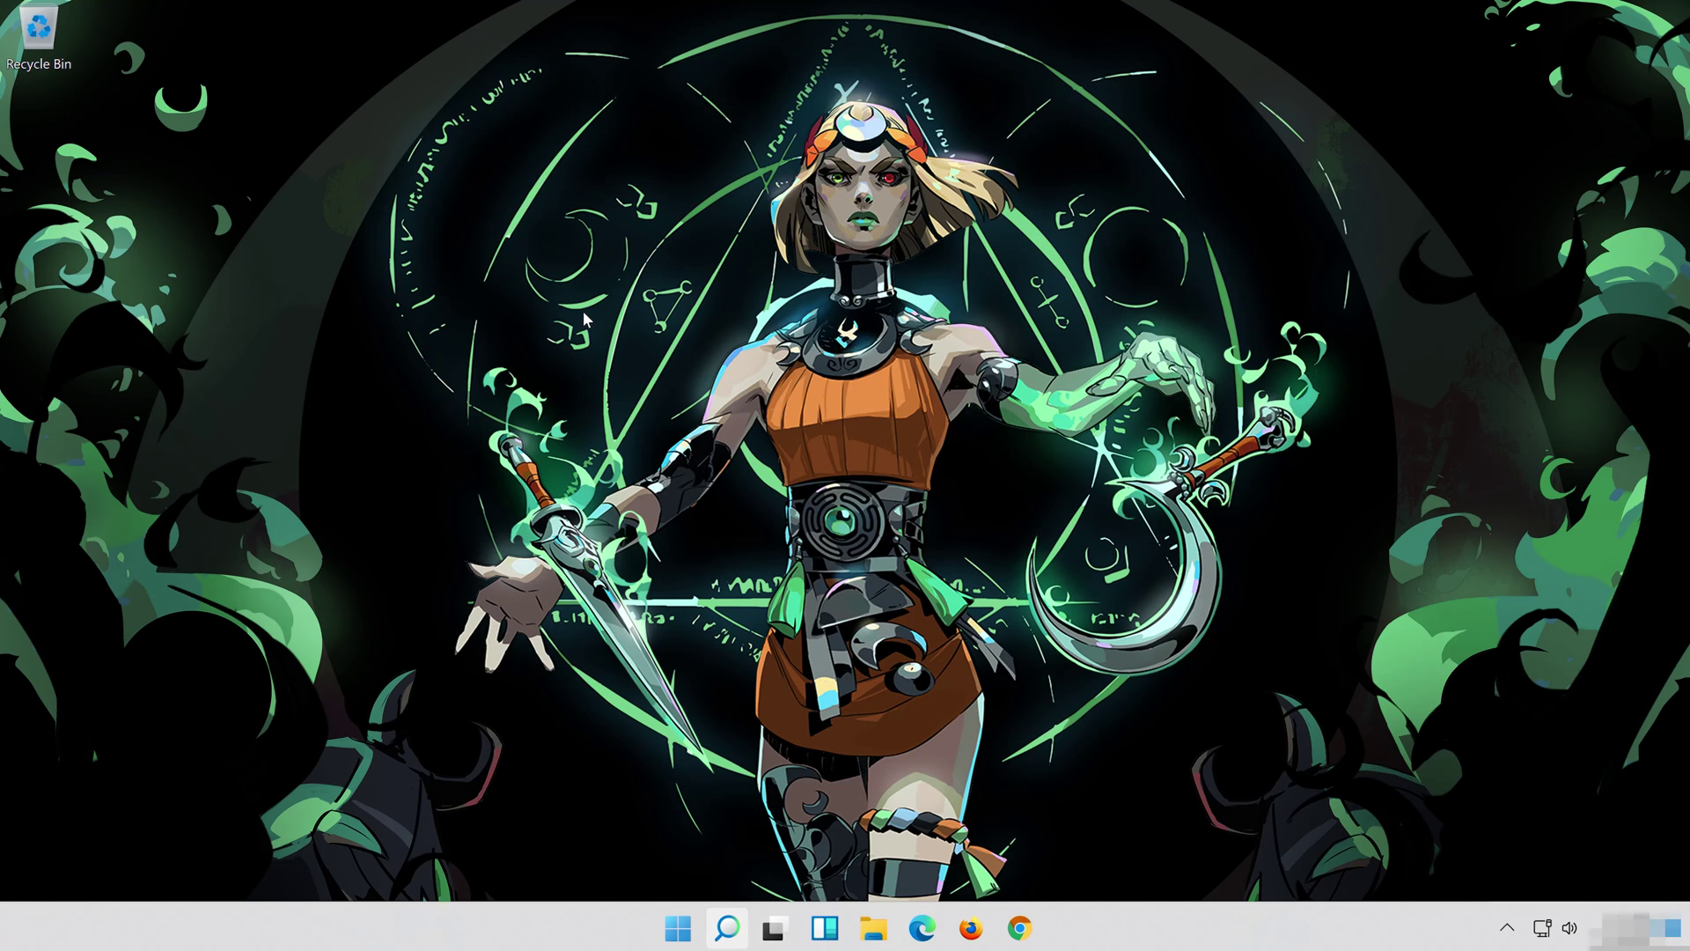
- Uninstall High Definition Audio Device under Sound, video and game controllers from its driver properties and accept the uninstall warning
{"action": "left_click_drag", "start_coordinate": [299, 200], "coordinate": [674, 209]}
{"action": "scroll", "coordinate": [874, 471], "scroll_direction": "down", "scroll_amount": 2}
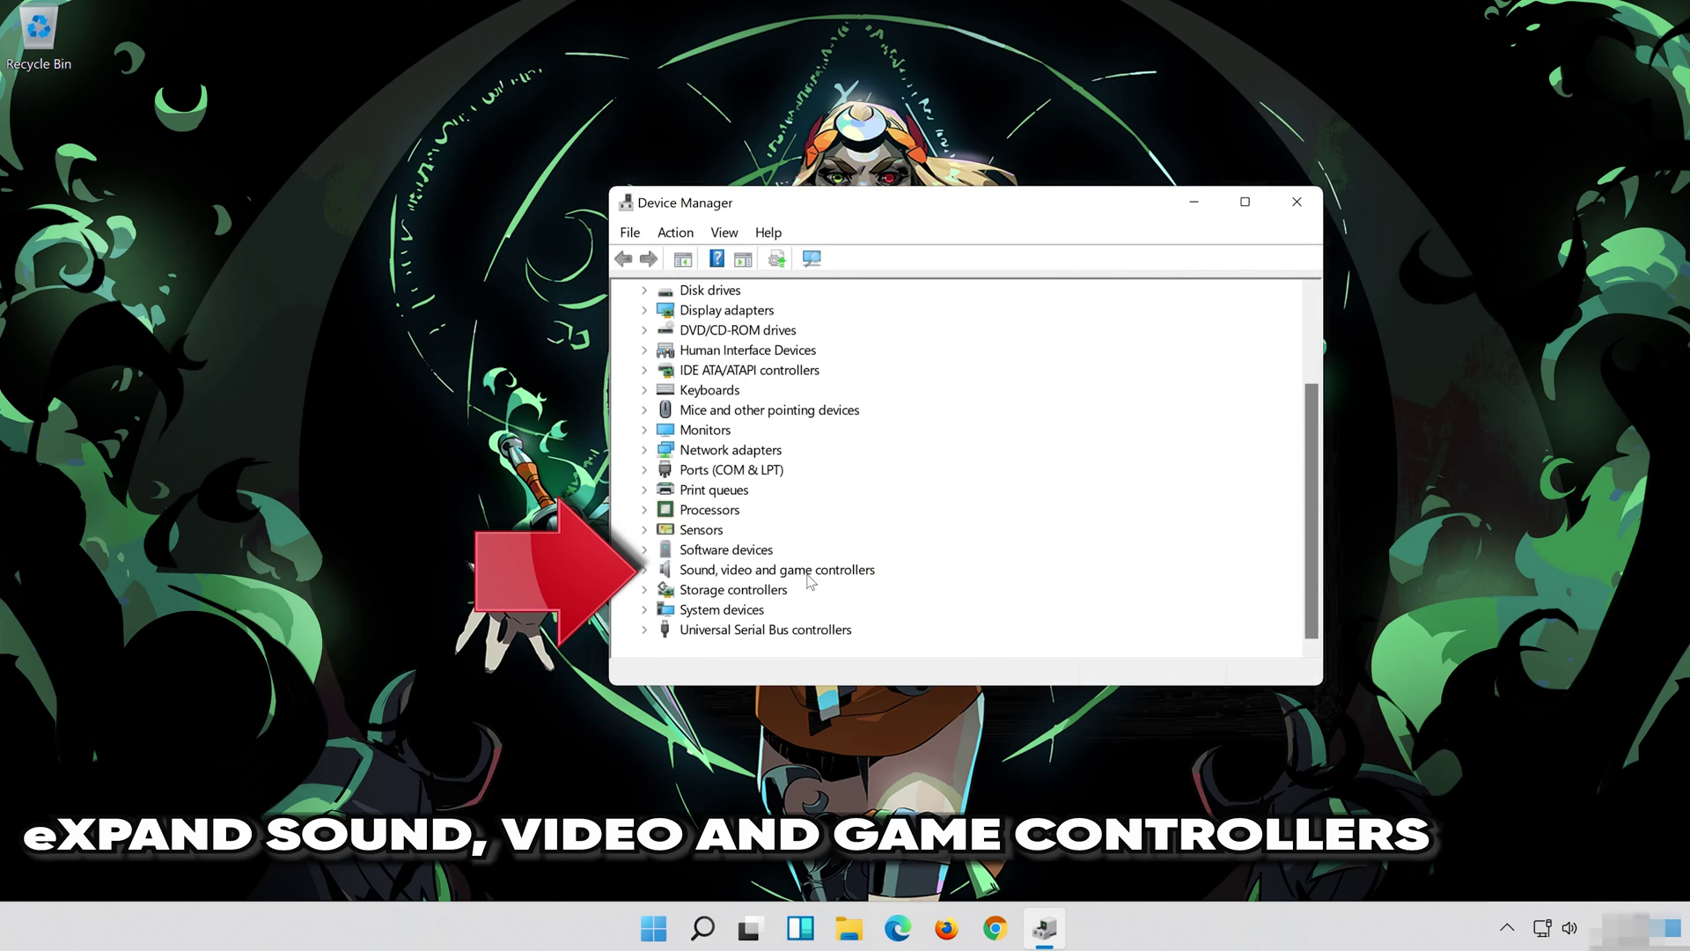
{"action": "left_click", "coordinate": [644, 569]}
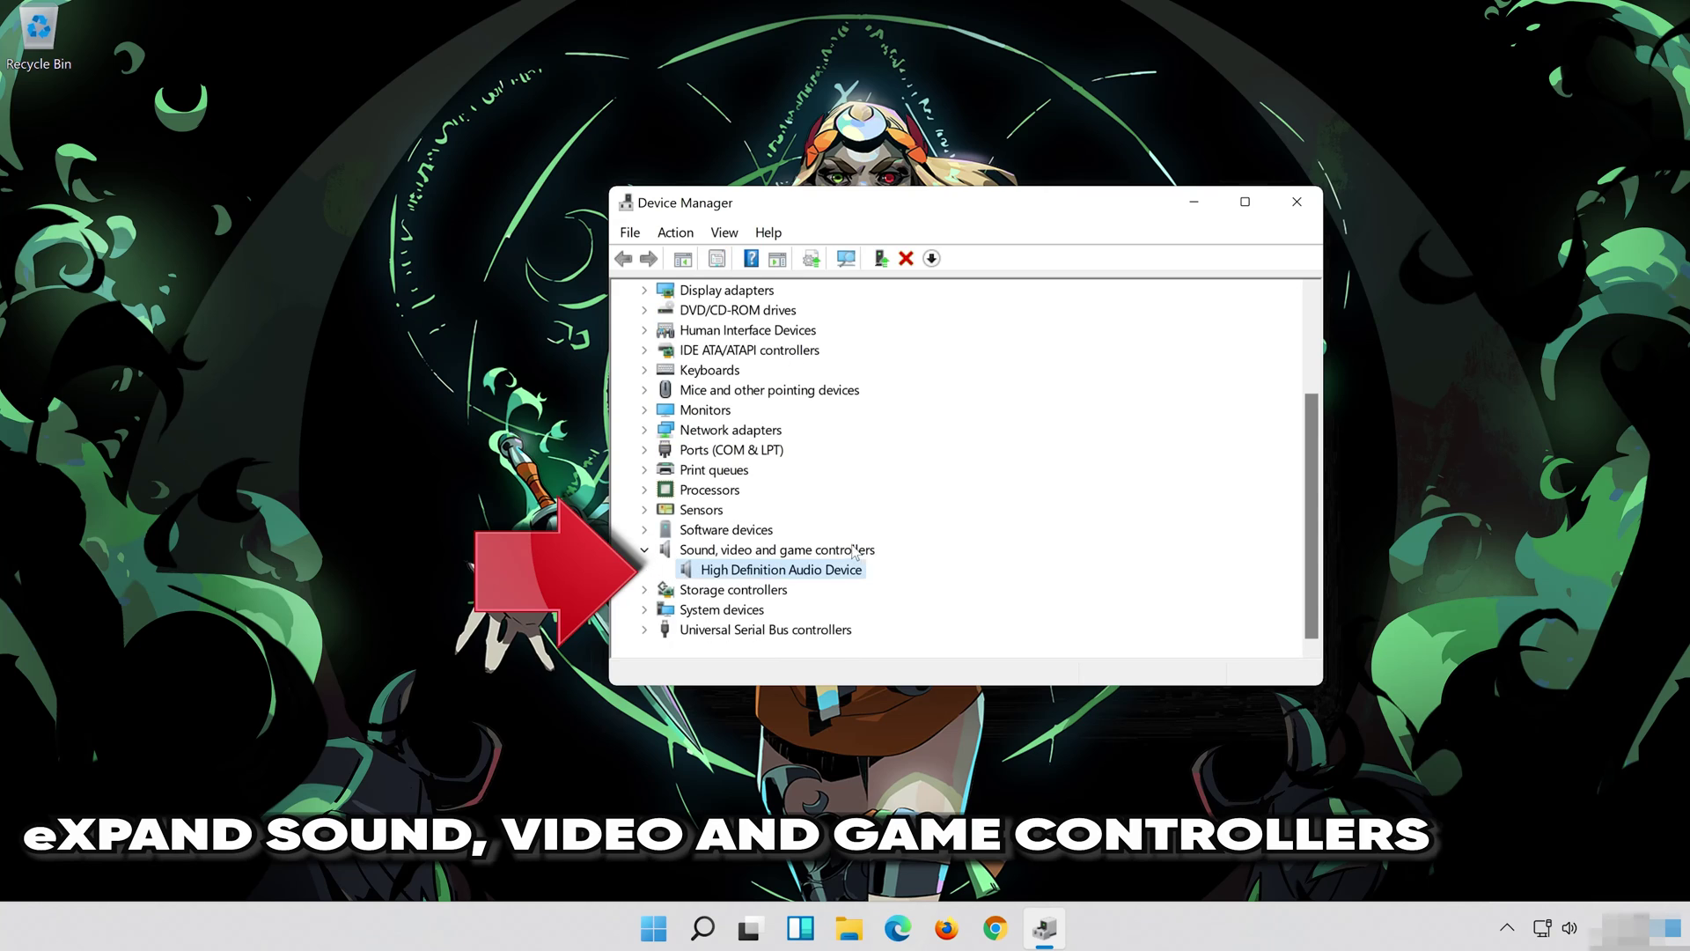
{"action": "right_click", "coordinate": [779, 576]}
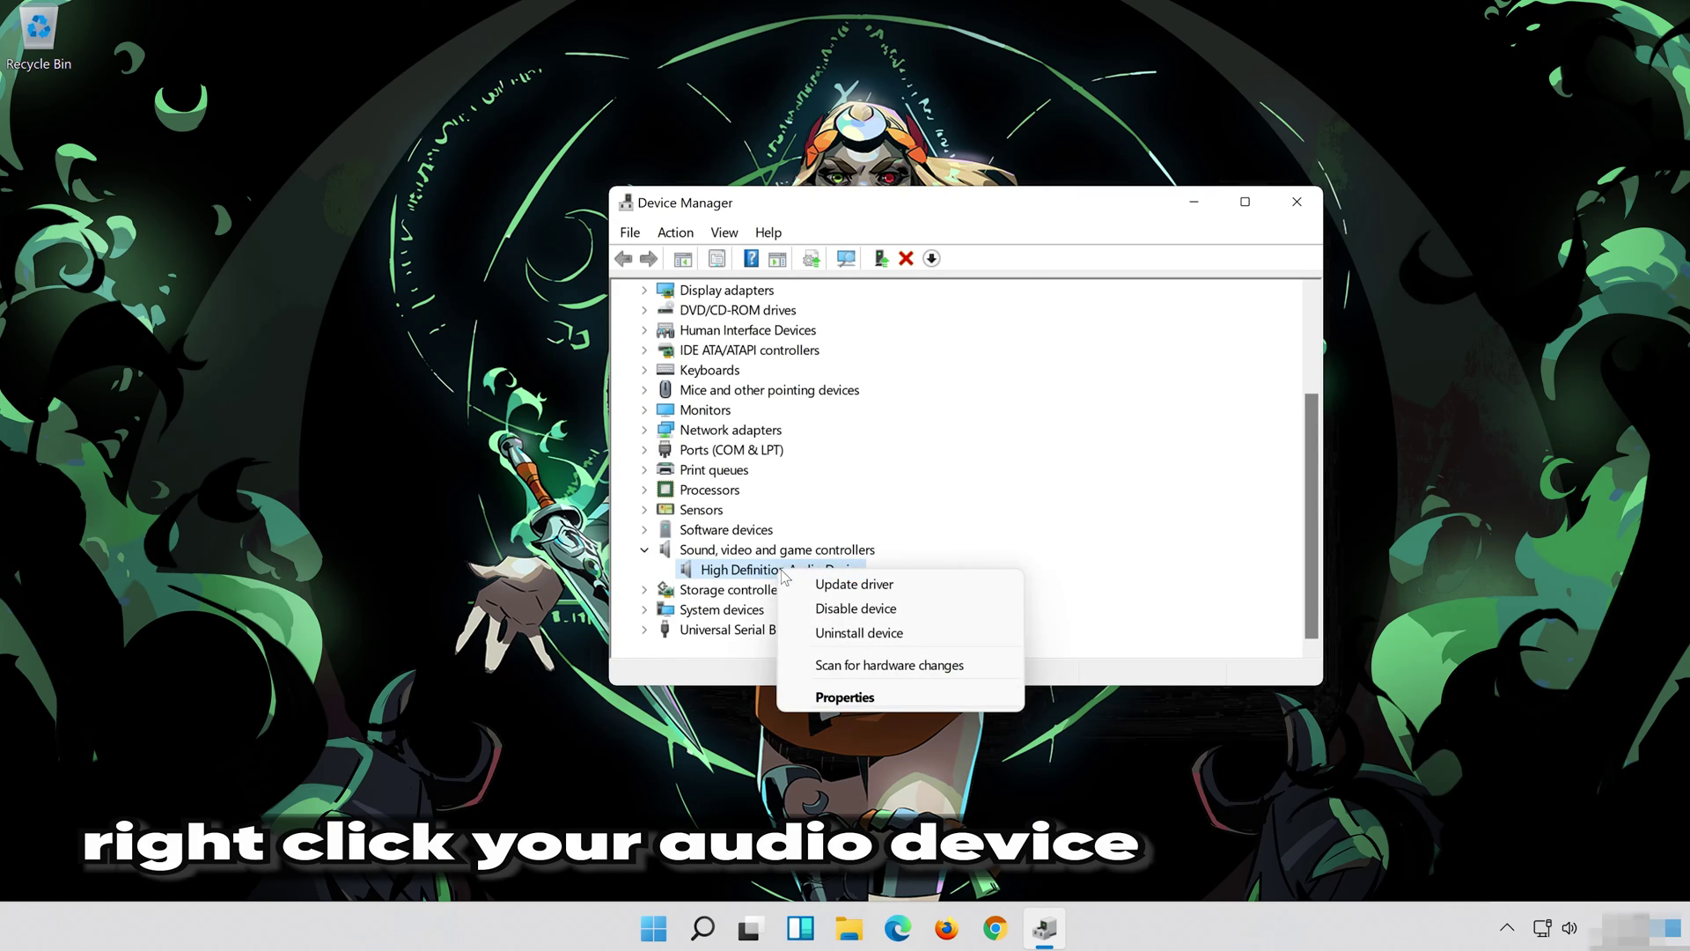
{"action": "left_click", "coordinate": [868, 701]}
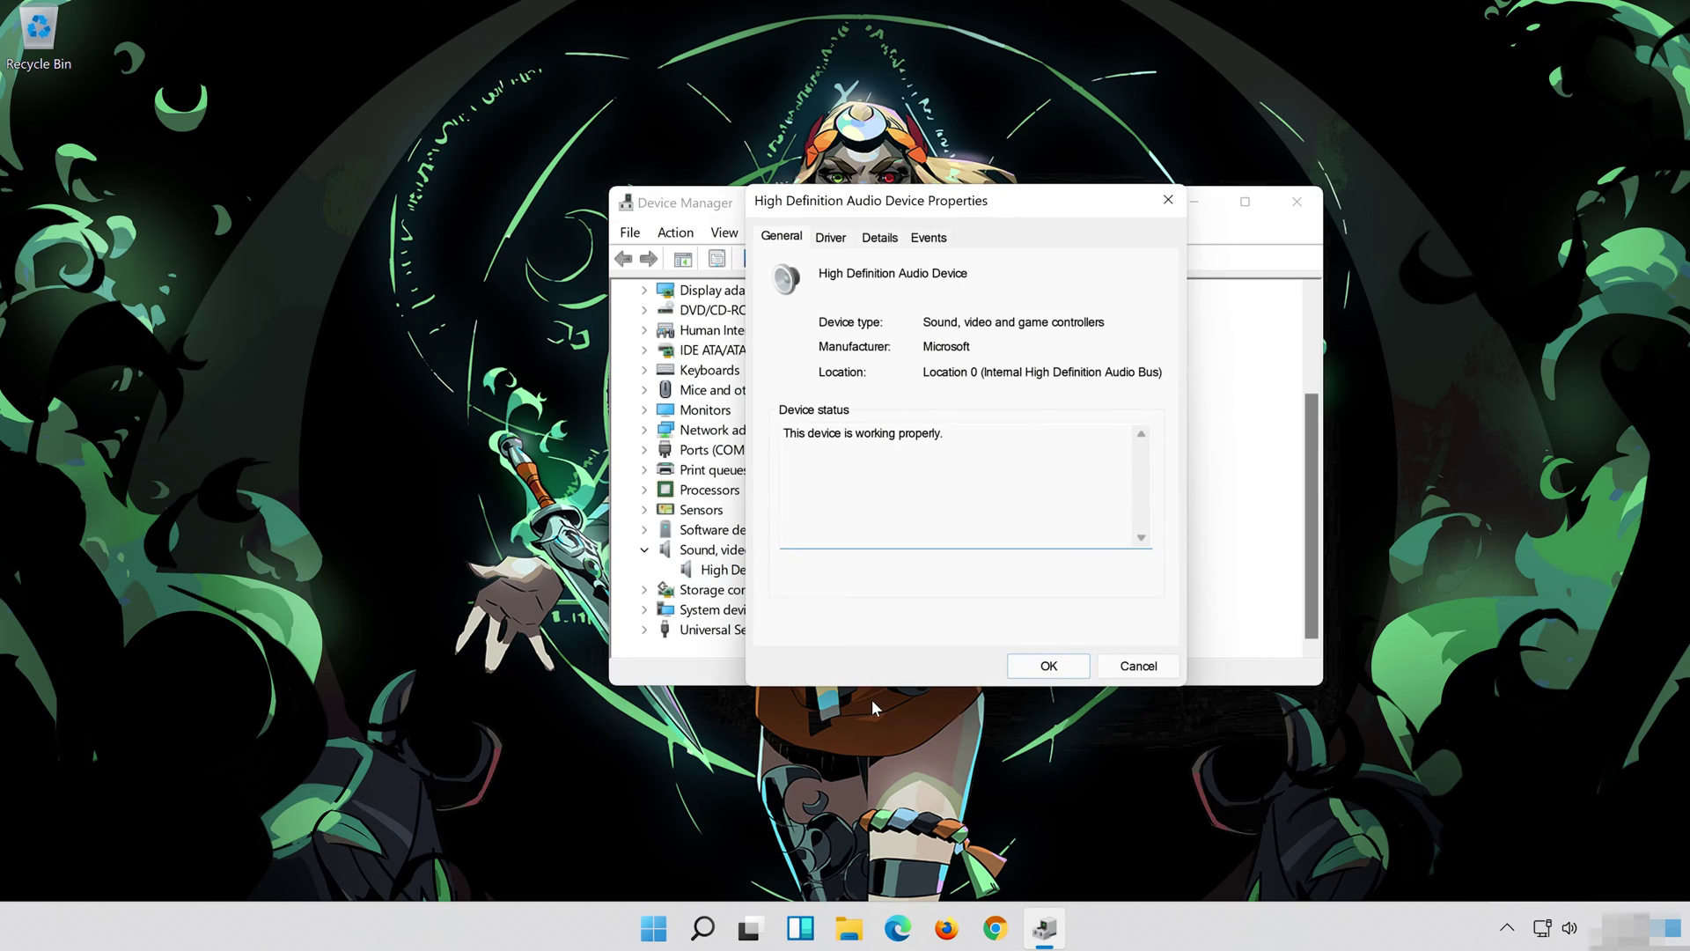
{"action": "left_click", "coordinate": [830, 238]}
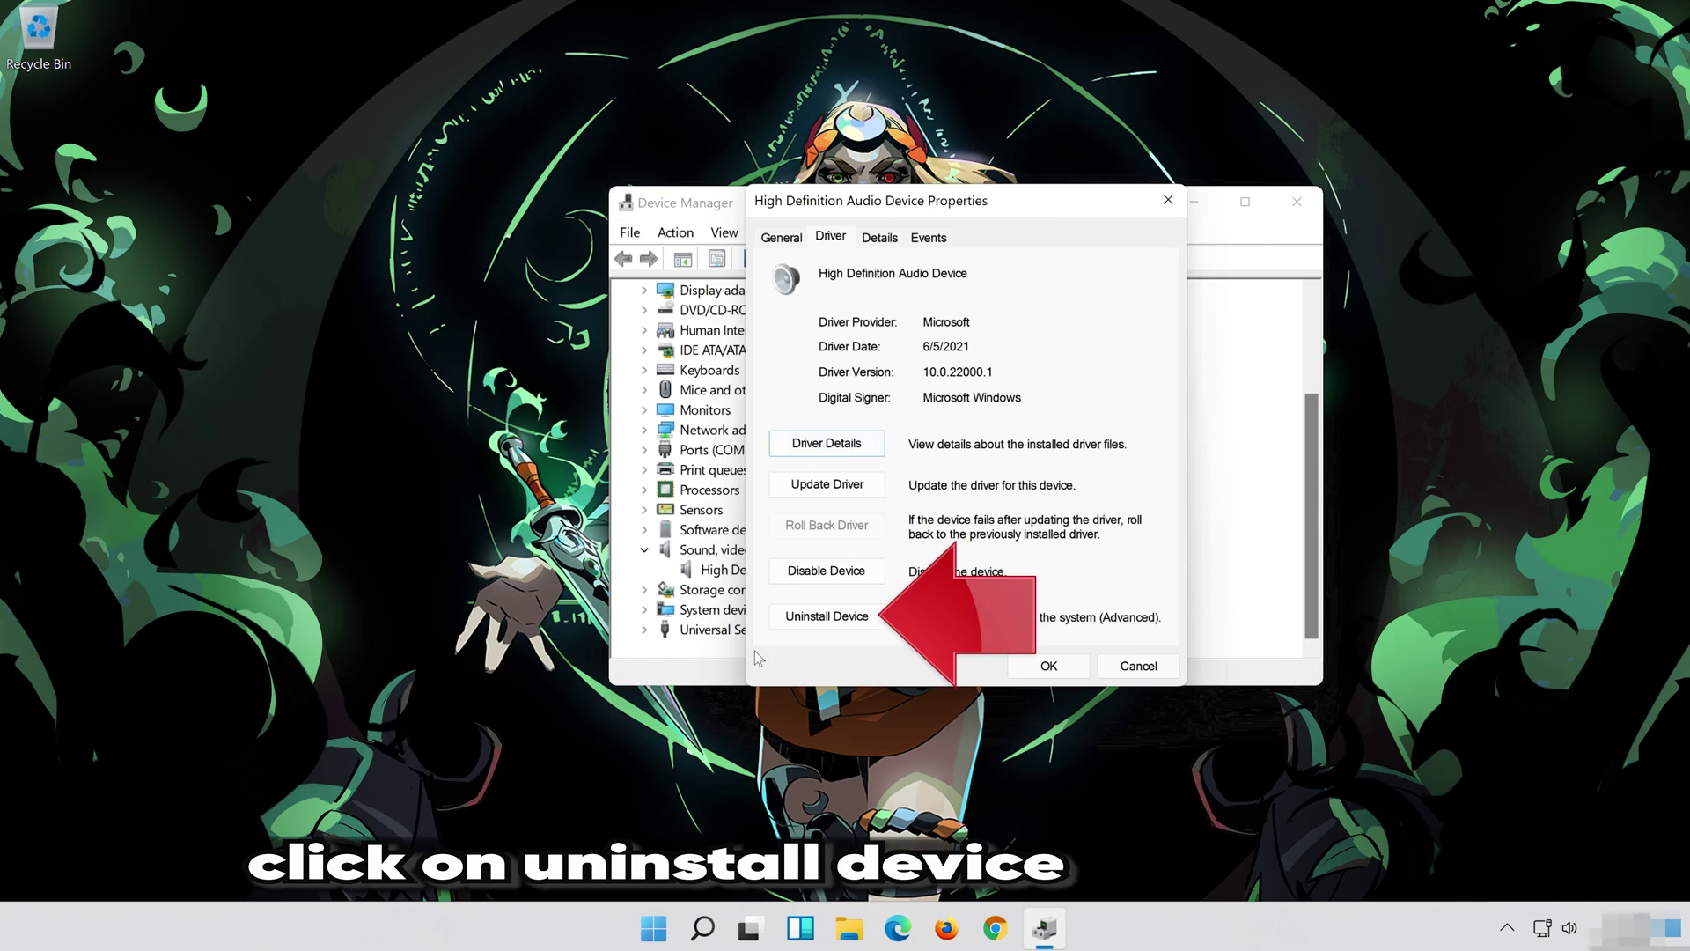
{"action": "left_click", "coordinate": [833, 620]}
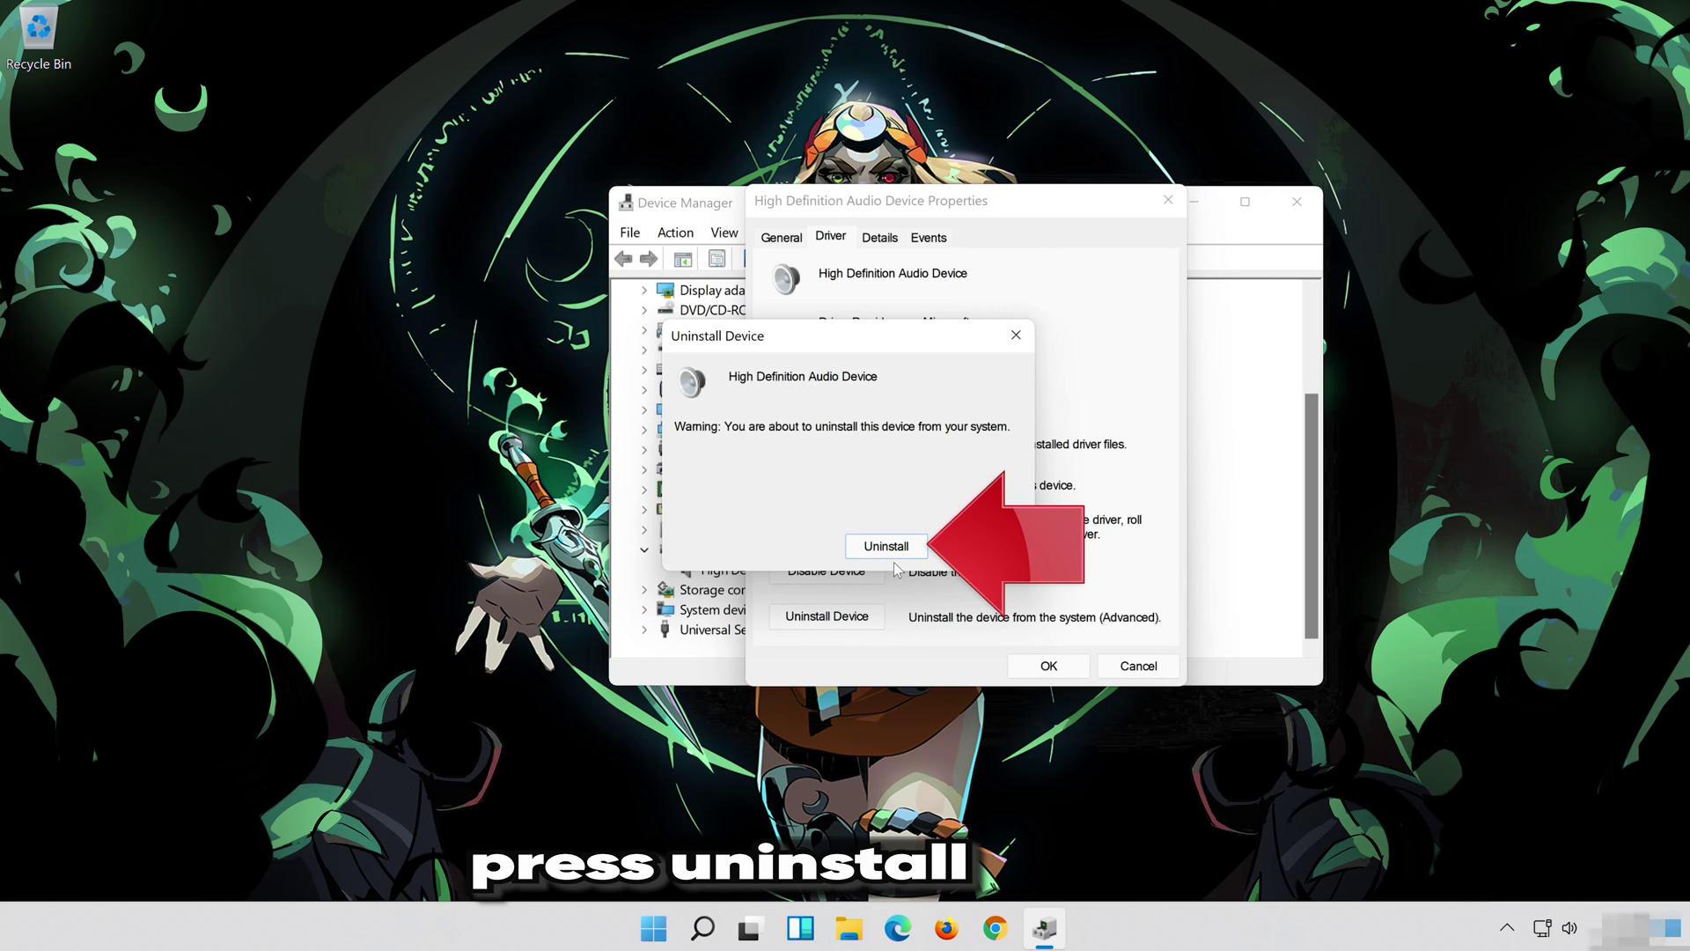
{"action": "left_click", "coordinate": [894, 550]}
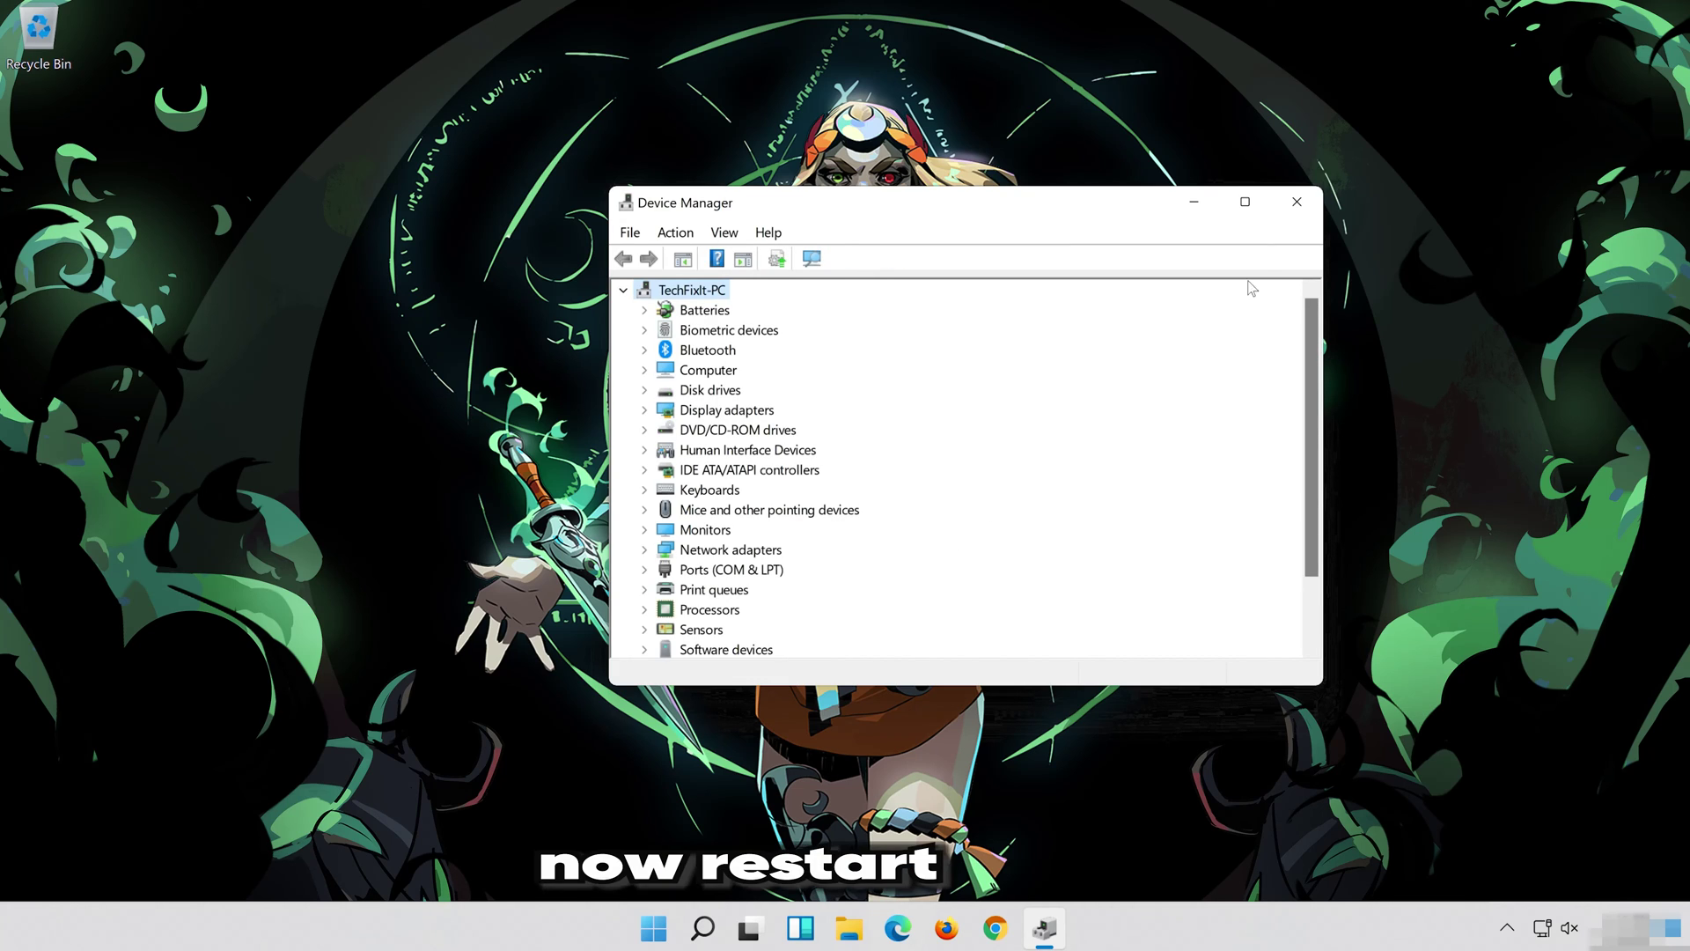
- Close Device Manager and restart the computer
{"action": "left_click", "coordinate": [1297, 202]}
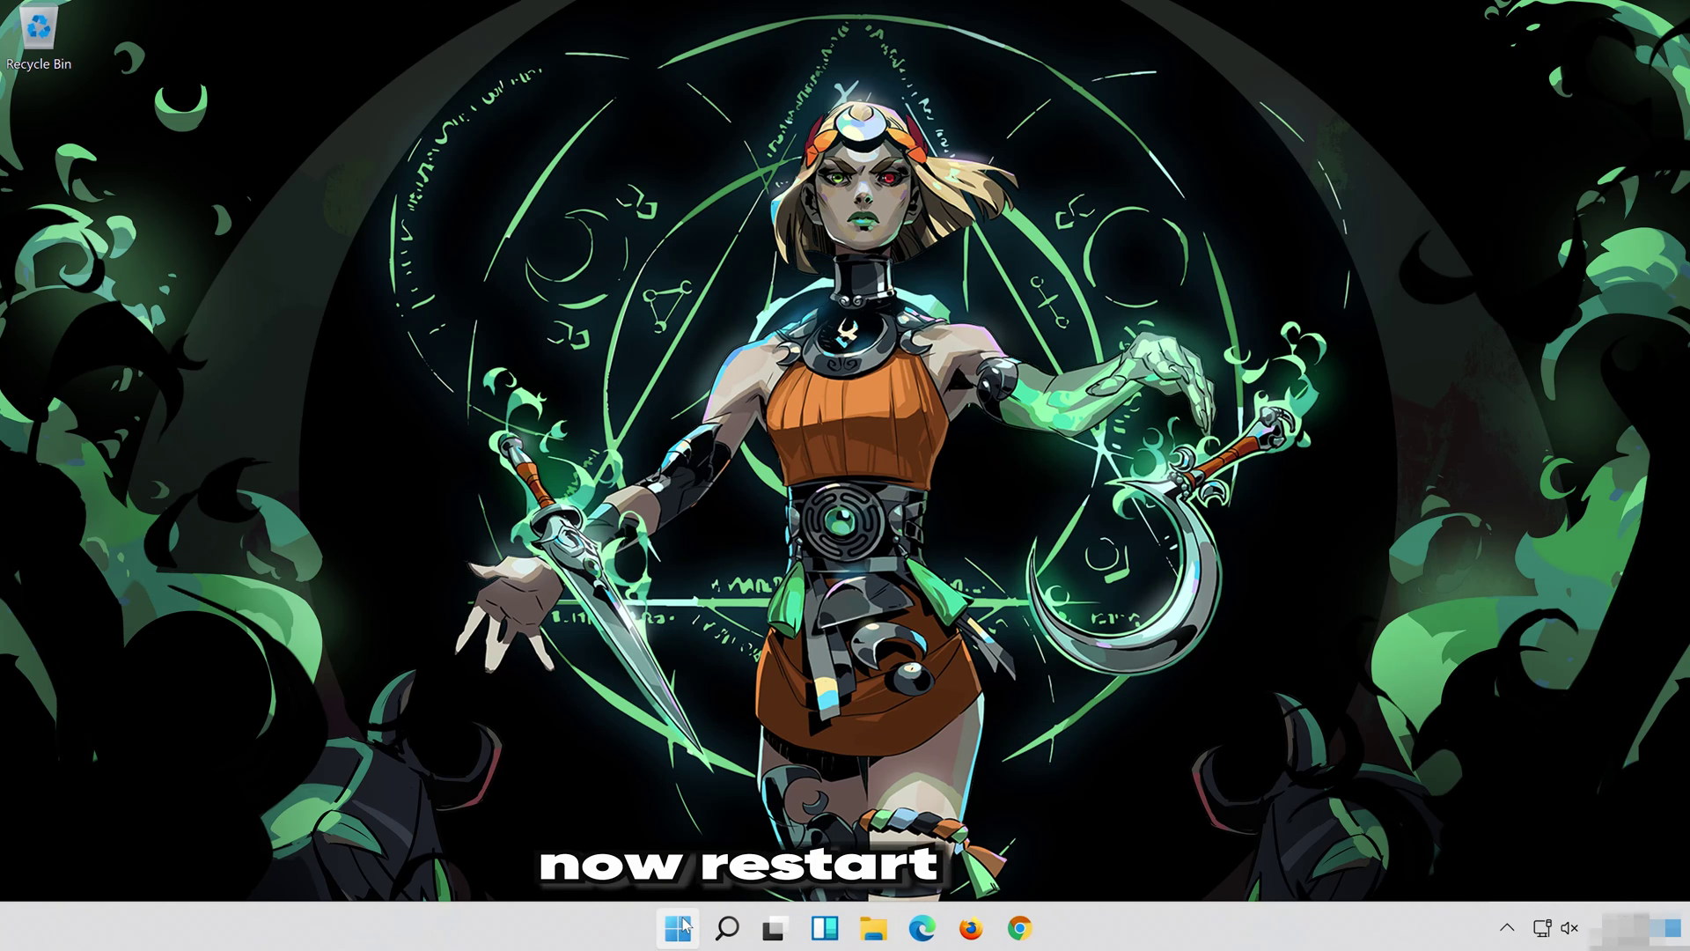
{"action": "left_click", "coordinate": [678, 928]}
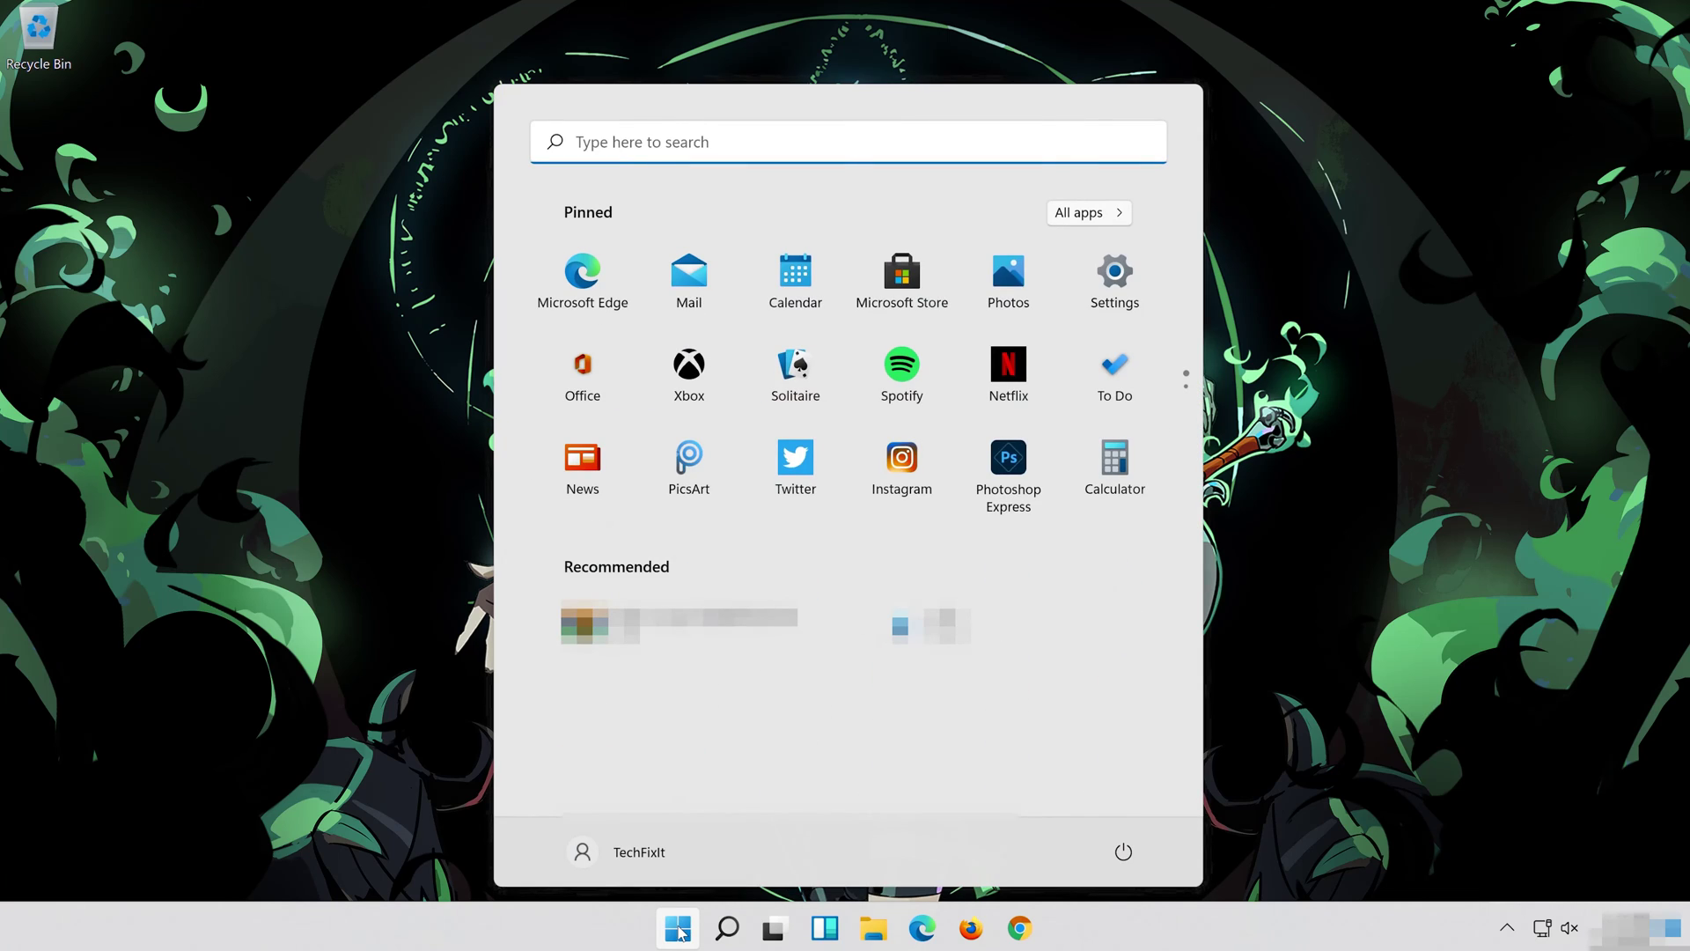
{"action": "left_click", "coordinate": [1124, 851]}
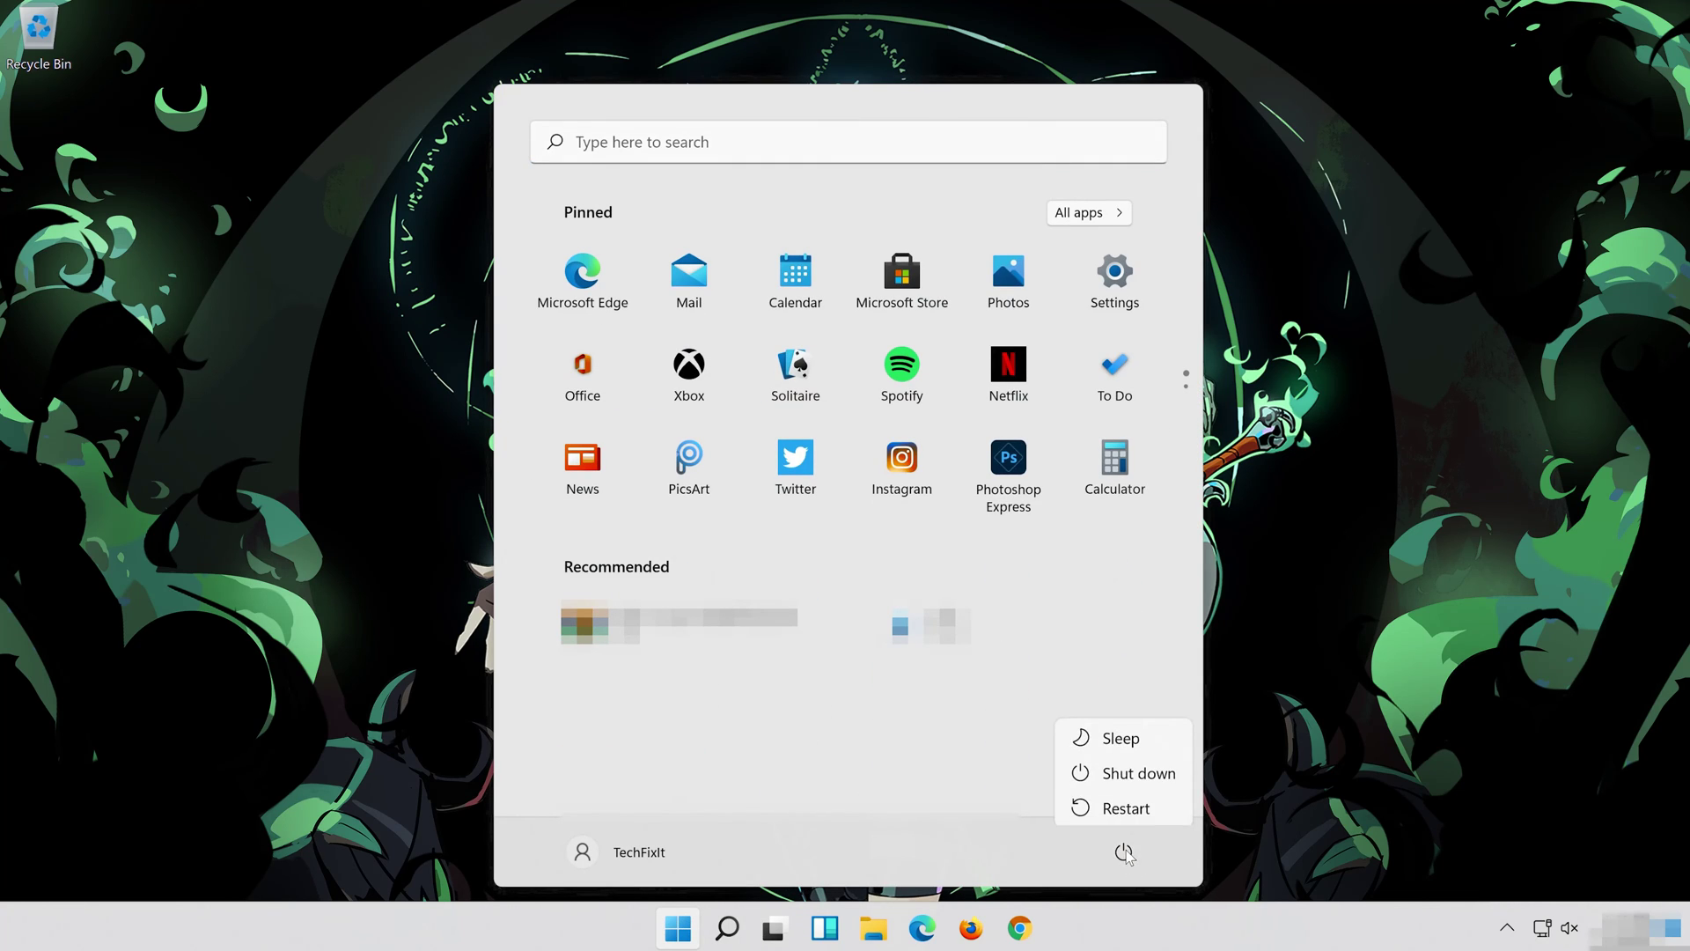
{"action": "left_click", "coordinate": [1143, 808]}
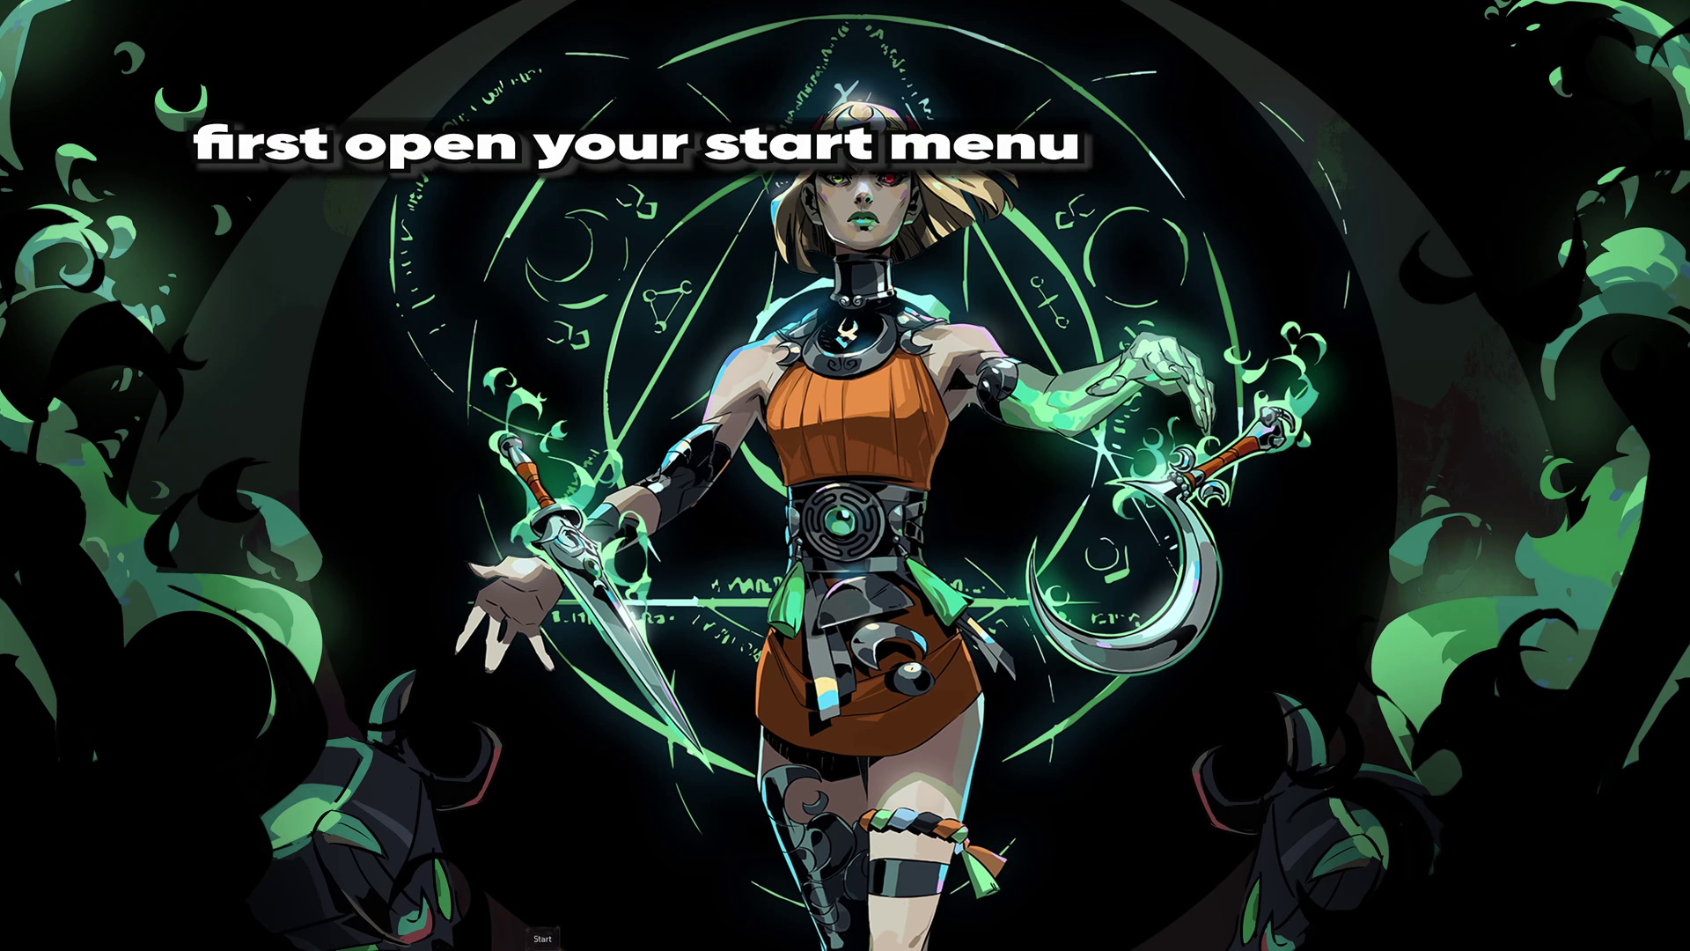
- Open the system sound settings, view the properties of the HDV 820 headphones and return to the list of output devices
{"action": "left_click", "coordinate": [542, 946]}
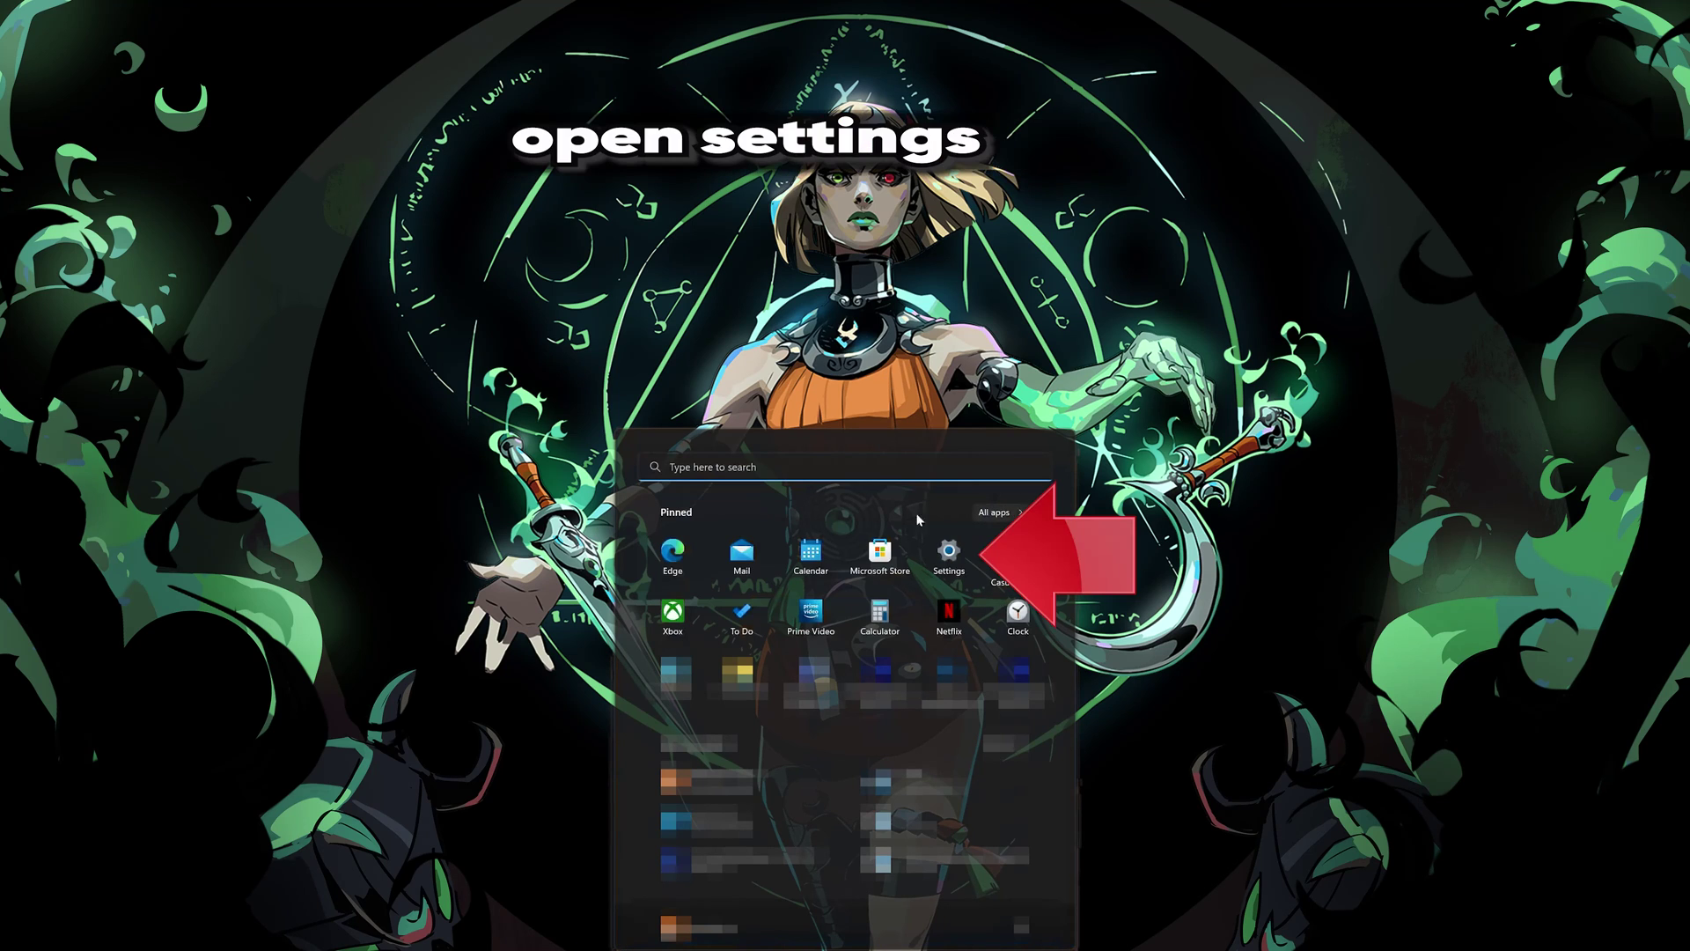
{"action": "left_click", "coordinate": [949, 552]}
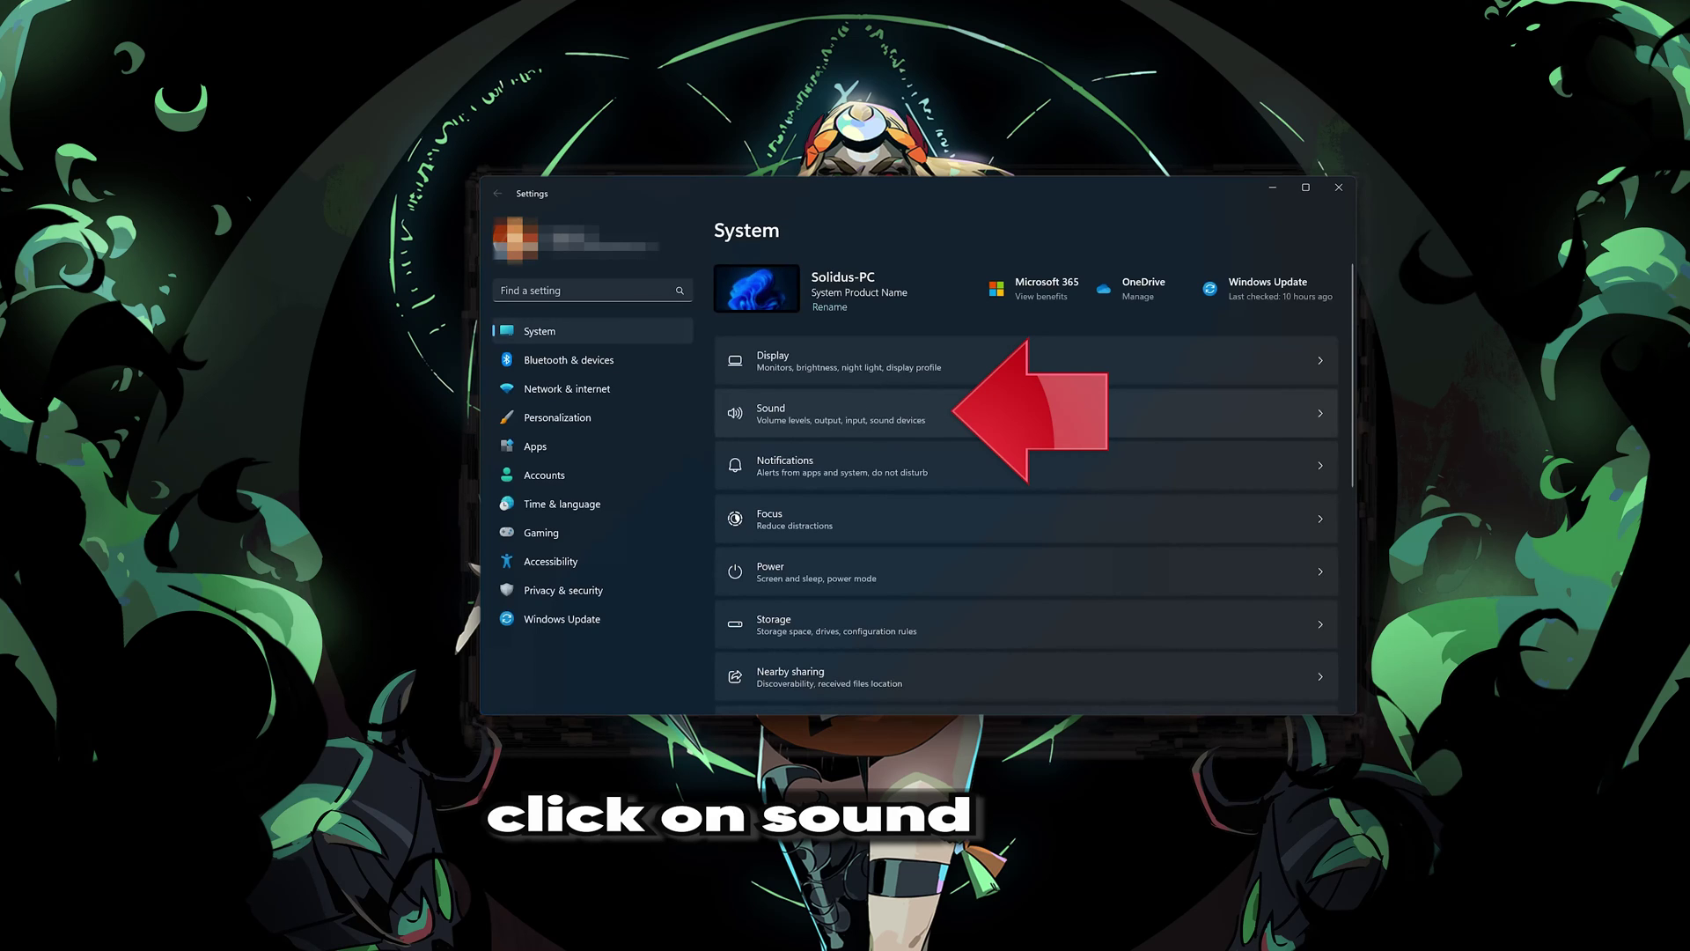
{"action": "left_click", "coordinate": [998, 415]}
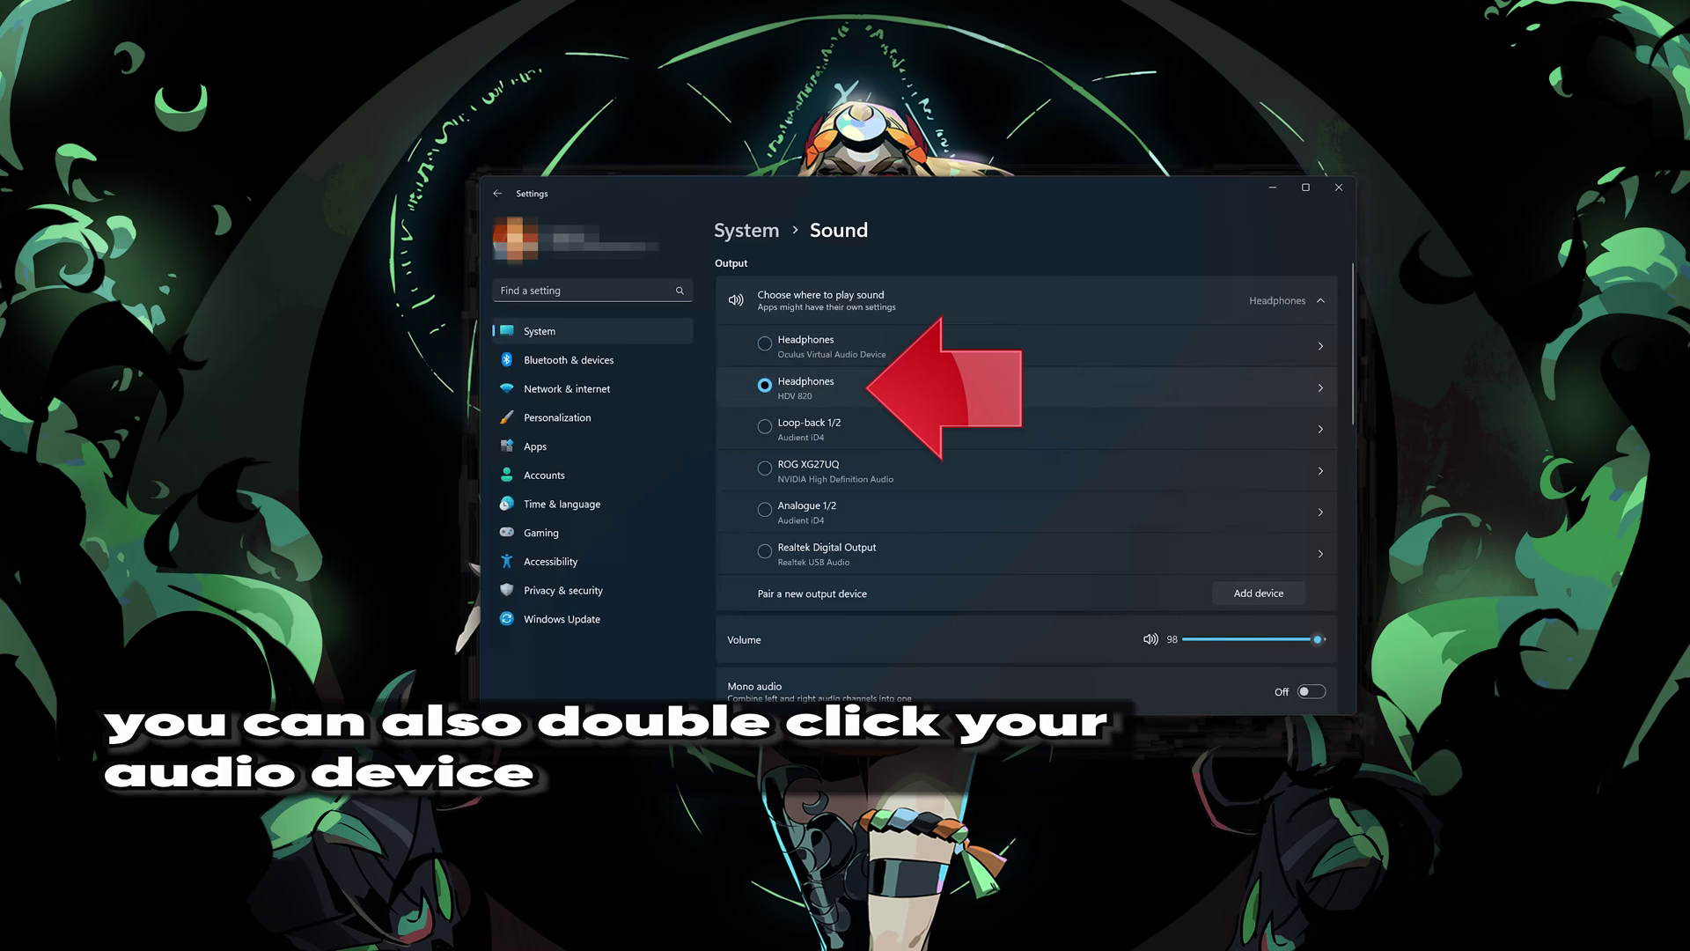
{"action": "double_click", "coordinate": [910, 384]}
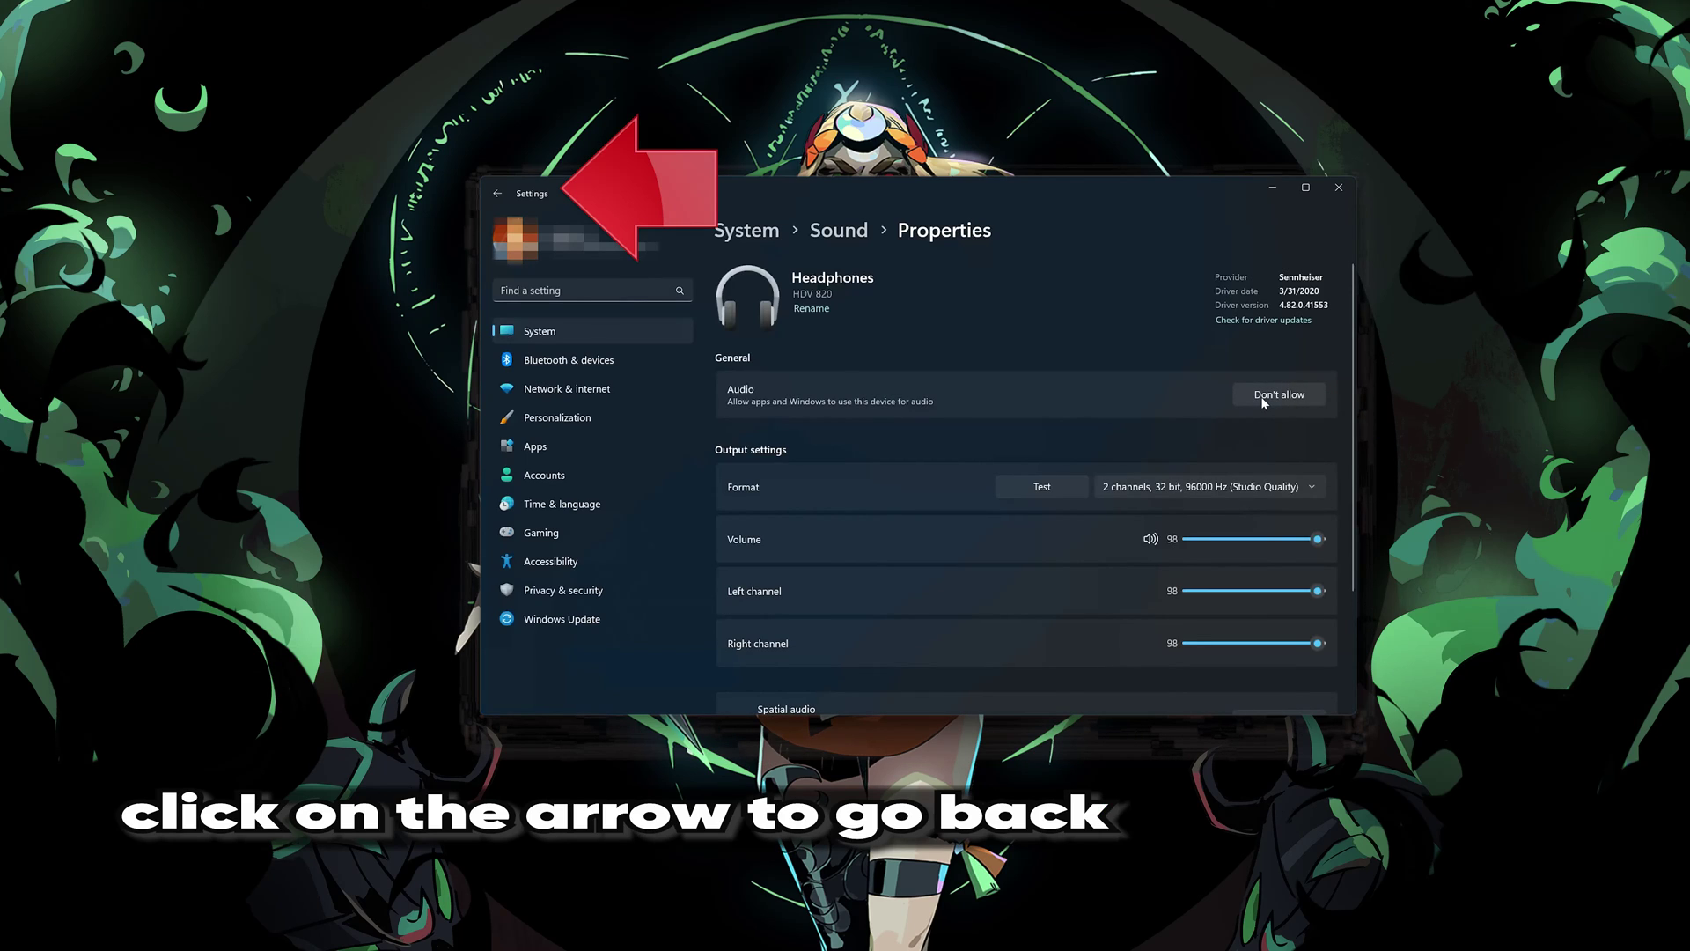
{"action": "left_click", "coordinate": [499, 194]}
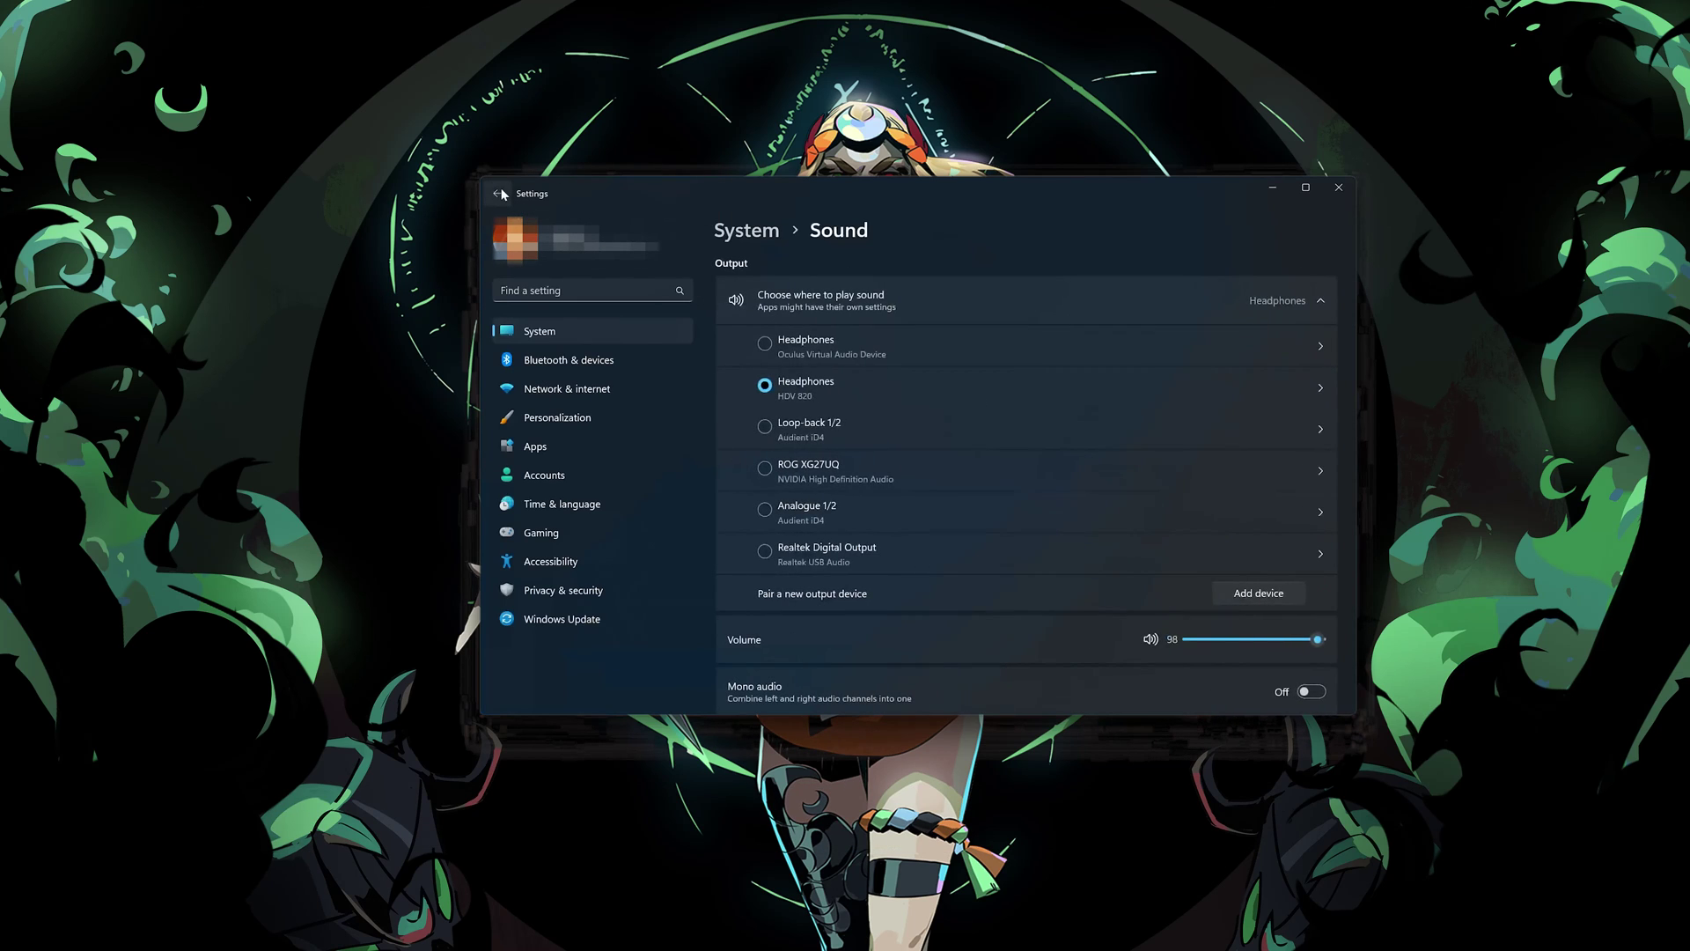
- View the device types offered for pairing a new output device, dismiss the dialog and close Settings
{"action": "left_click", "coordinate": [1254, 597]}
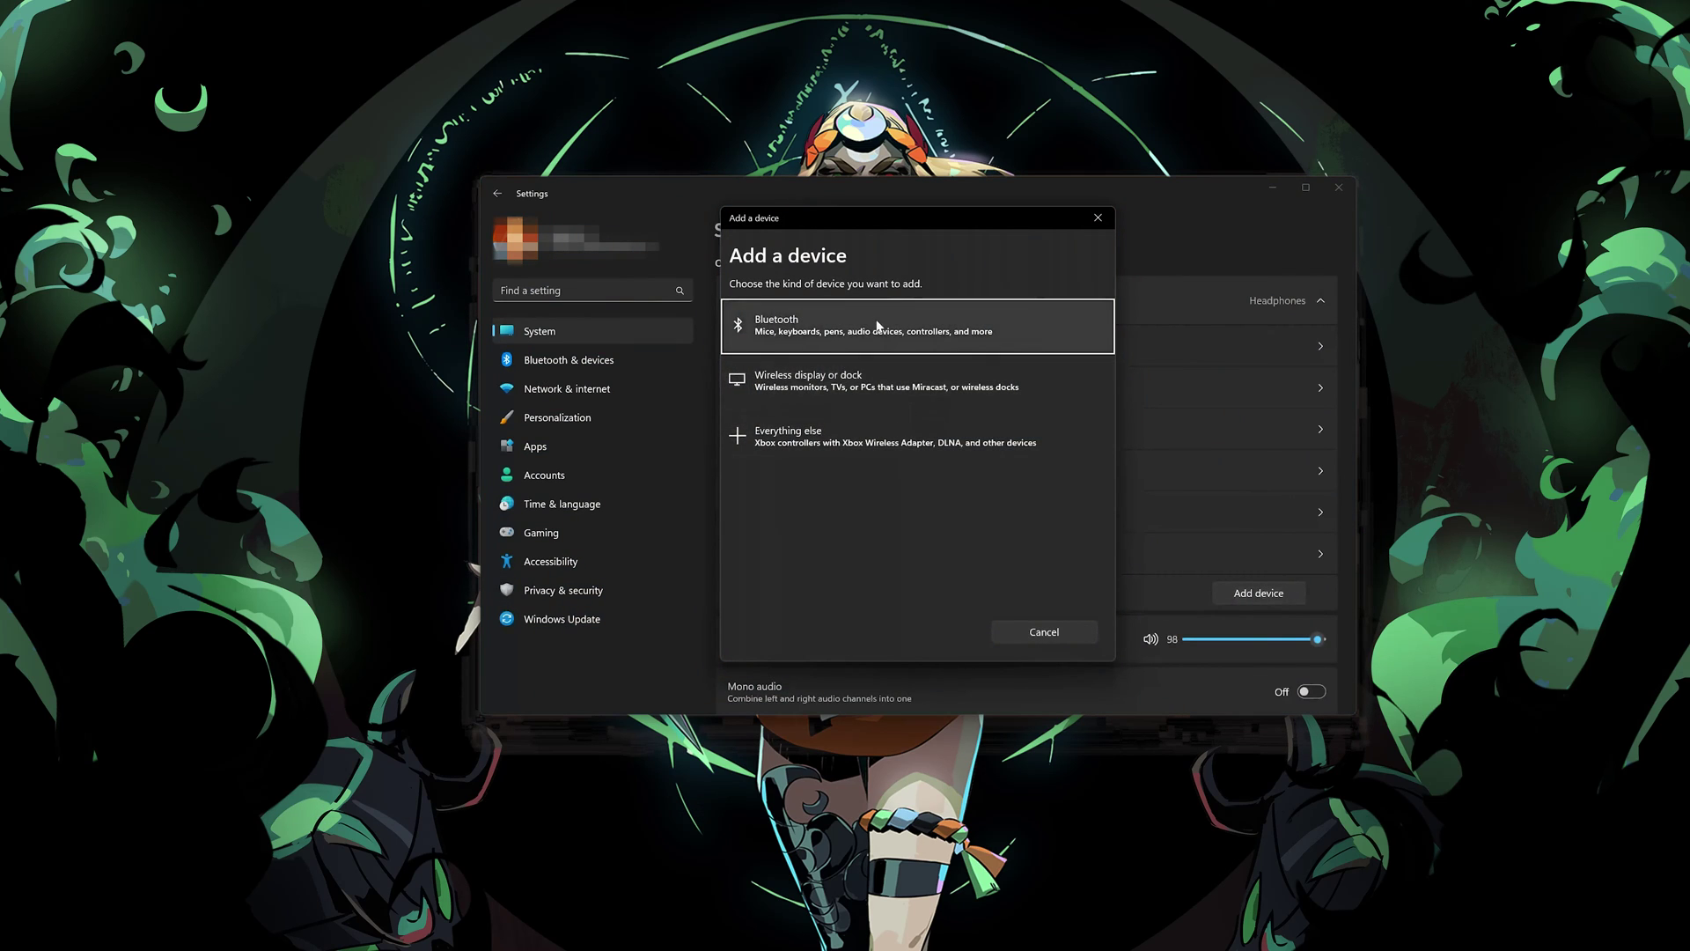
{"action": "left_click", "coordinate": [1087, 220]}
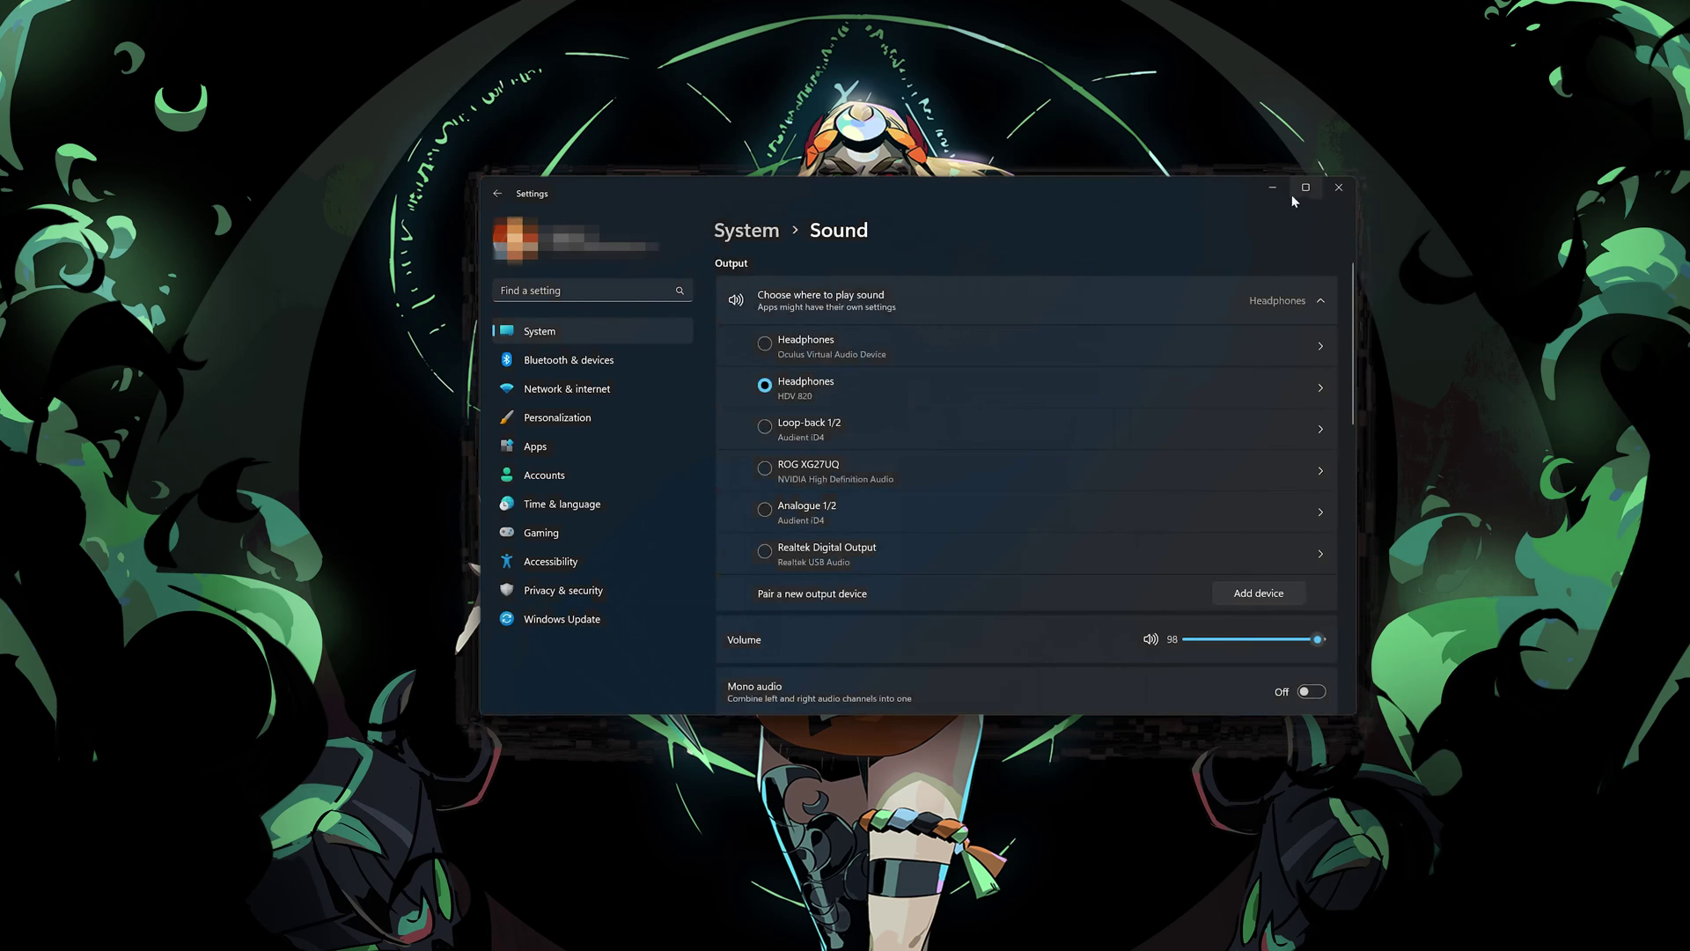
{"action": "left_click", "coordinate": [1339, 186]}
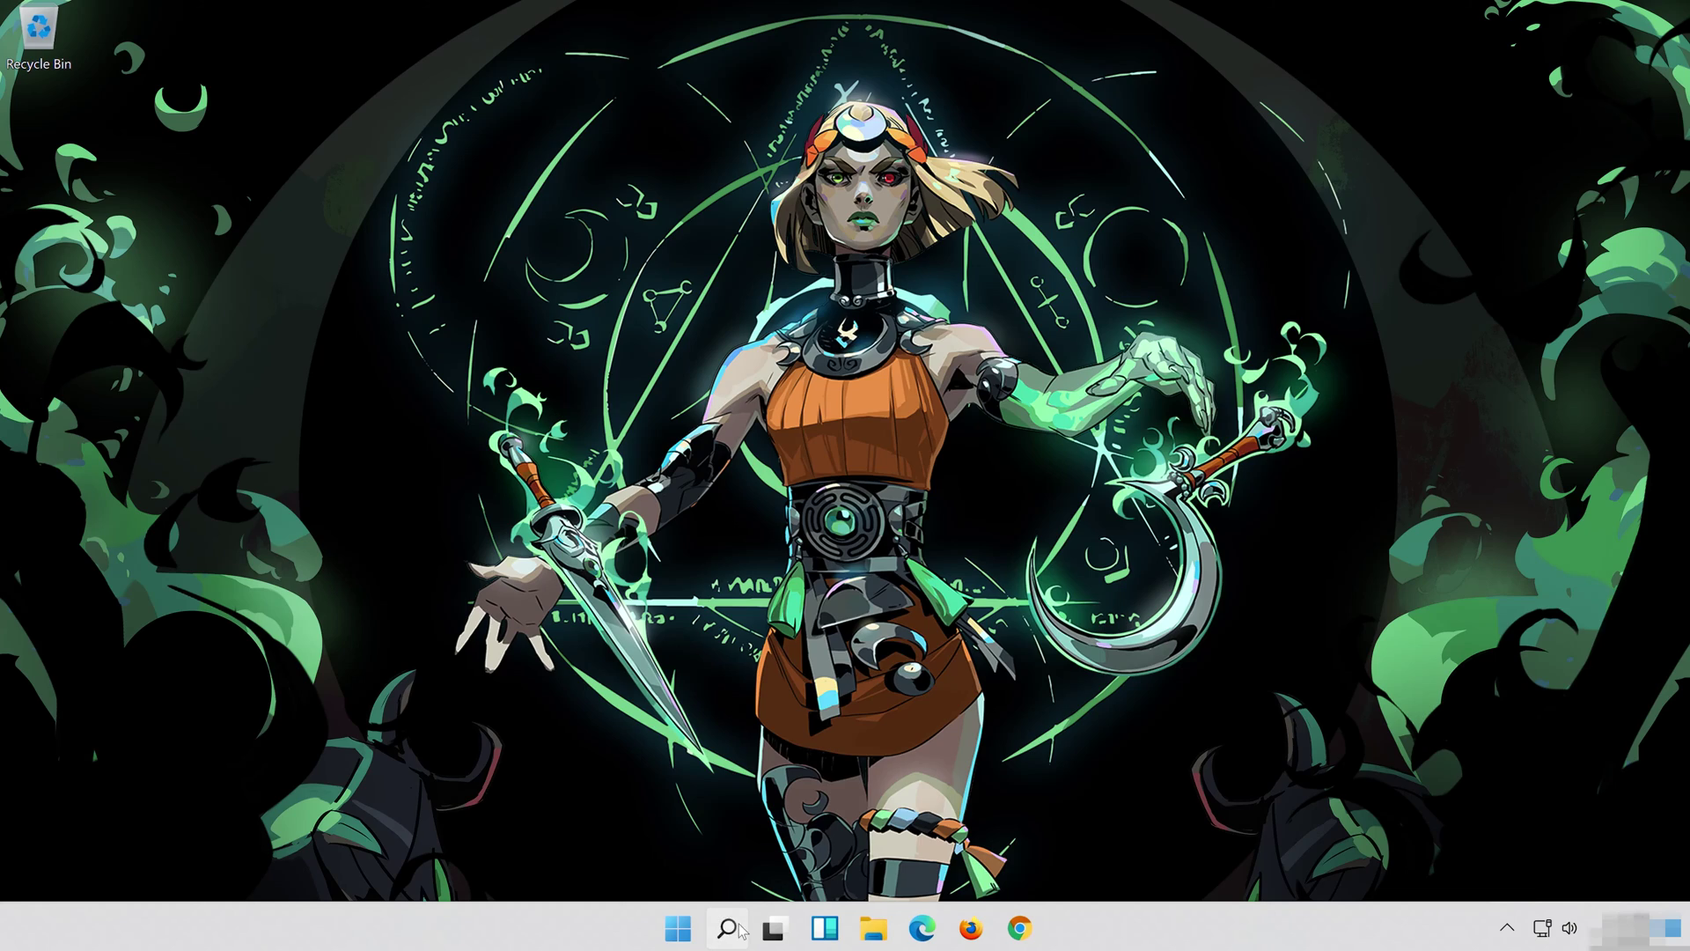
- Open Device Manager by searching Windows for "device manager"
{"action": "left_click", "coordinate": [731, 928]}
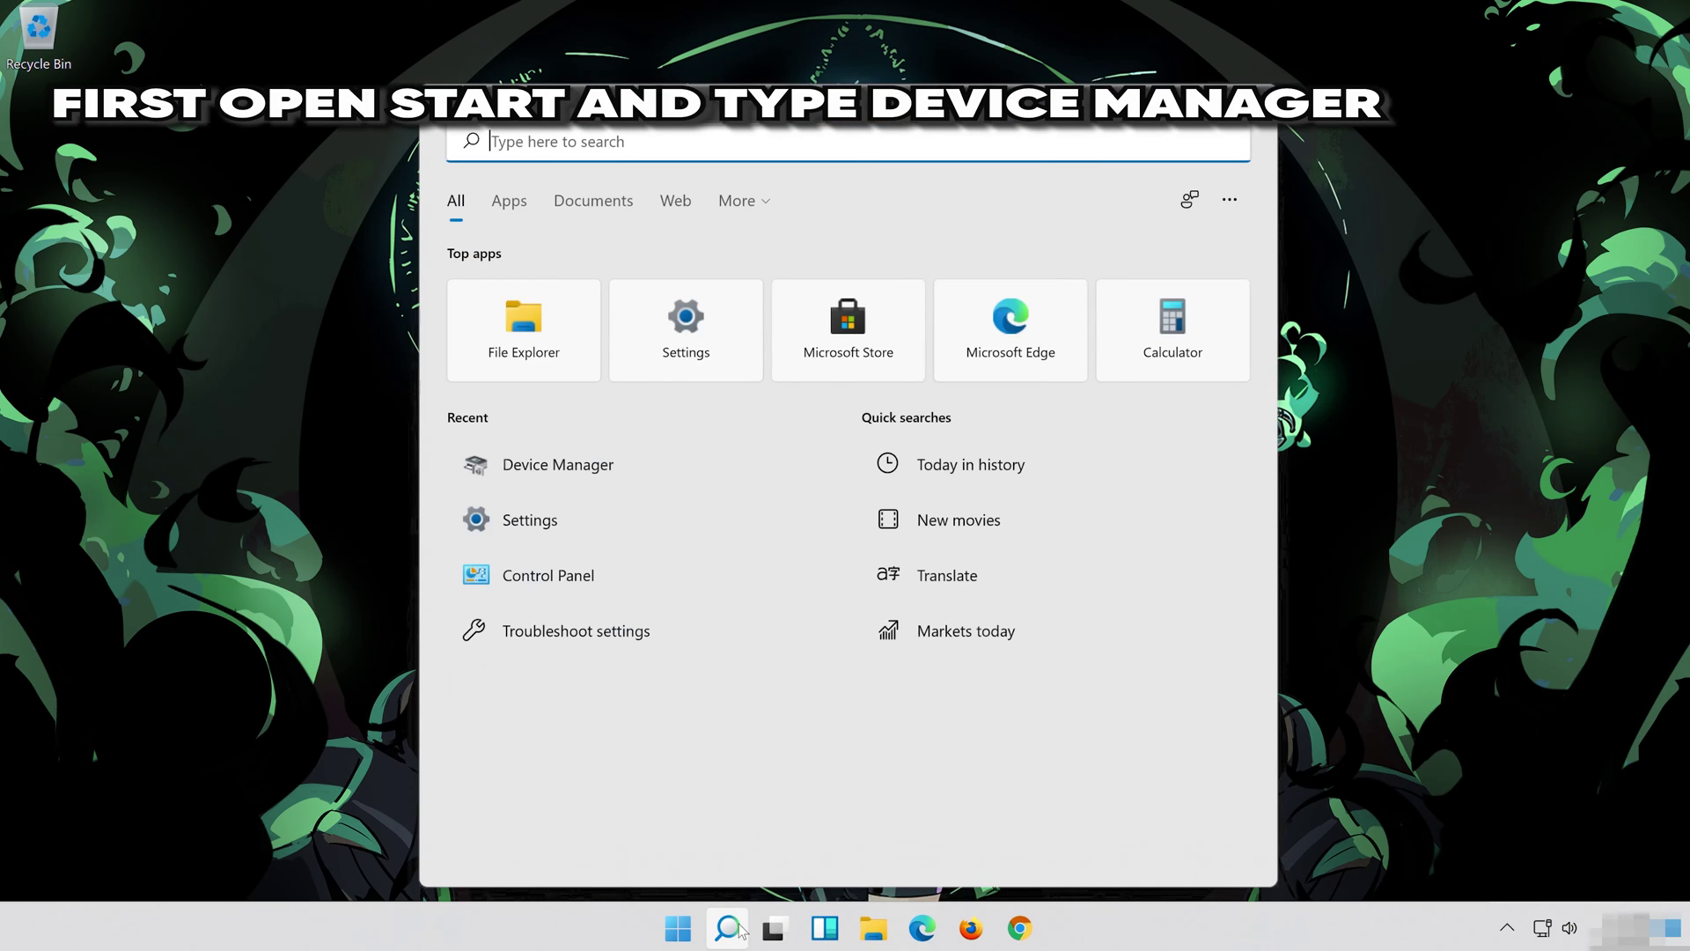
{"action": "type", "text": "devic"}
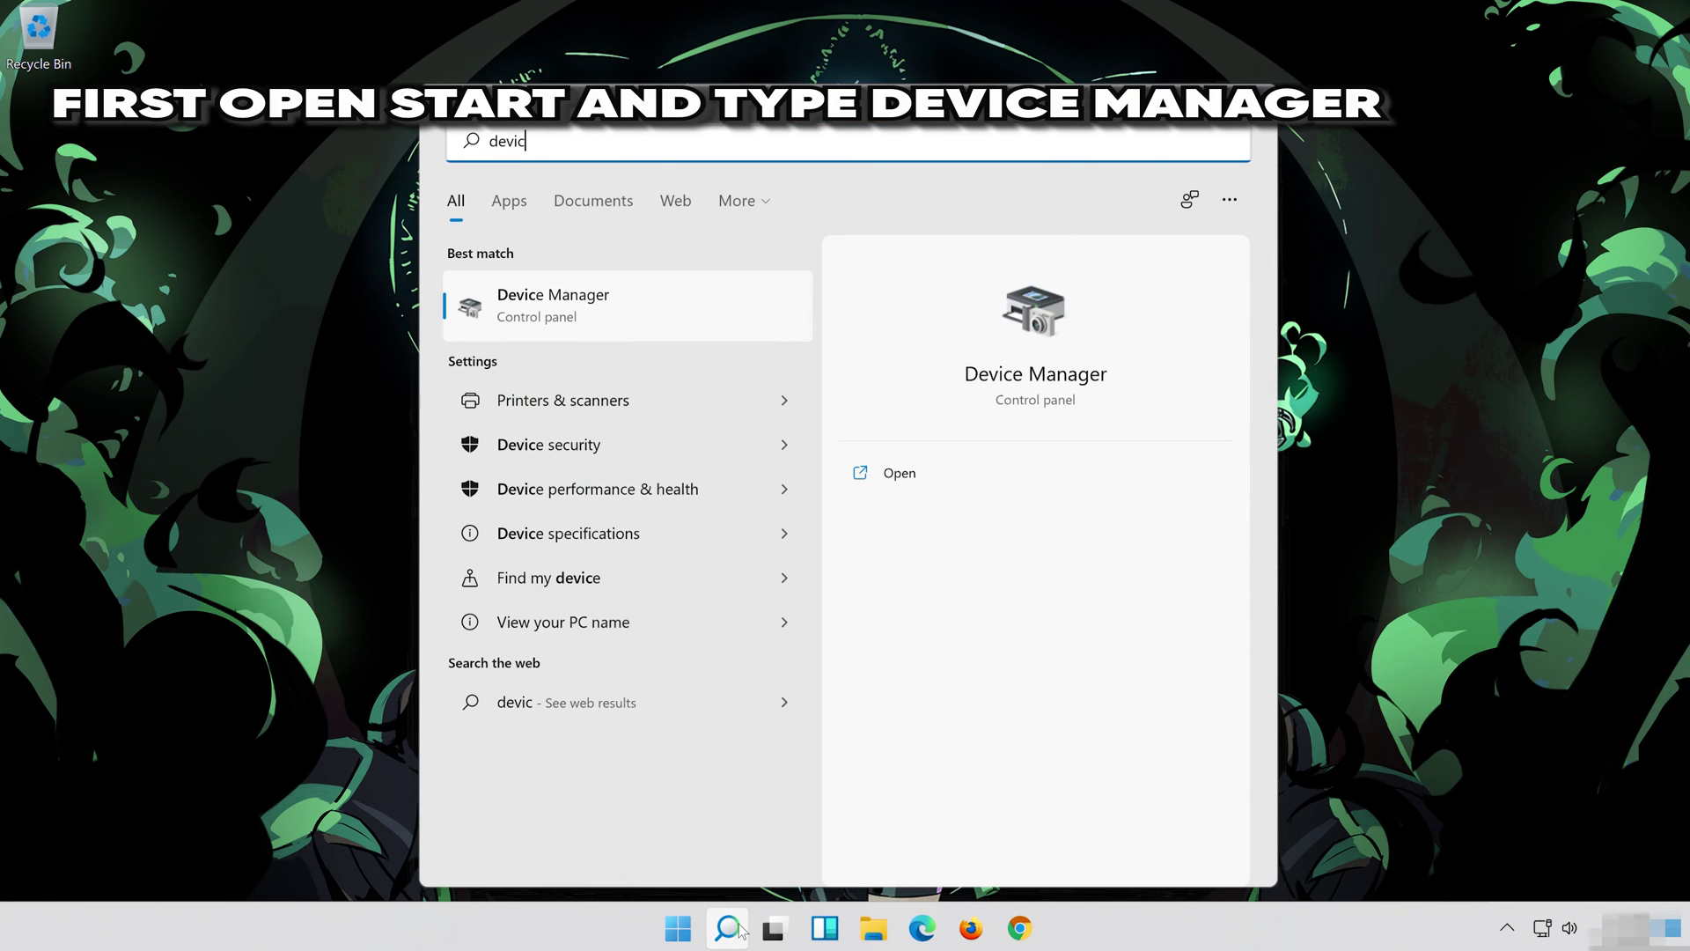
{"action": "type", "text": "e mana"}
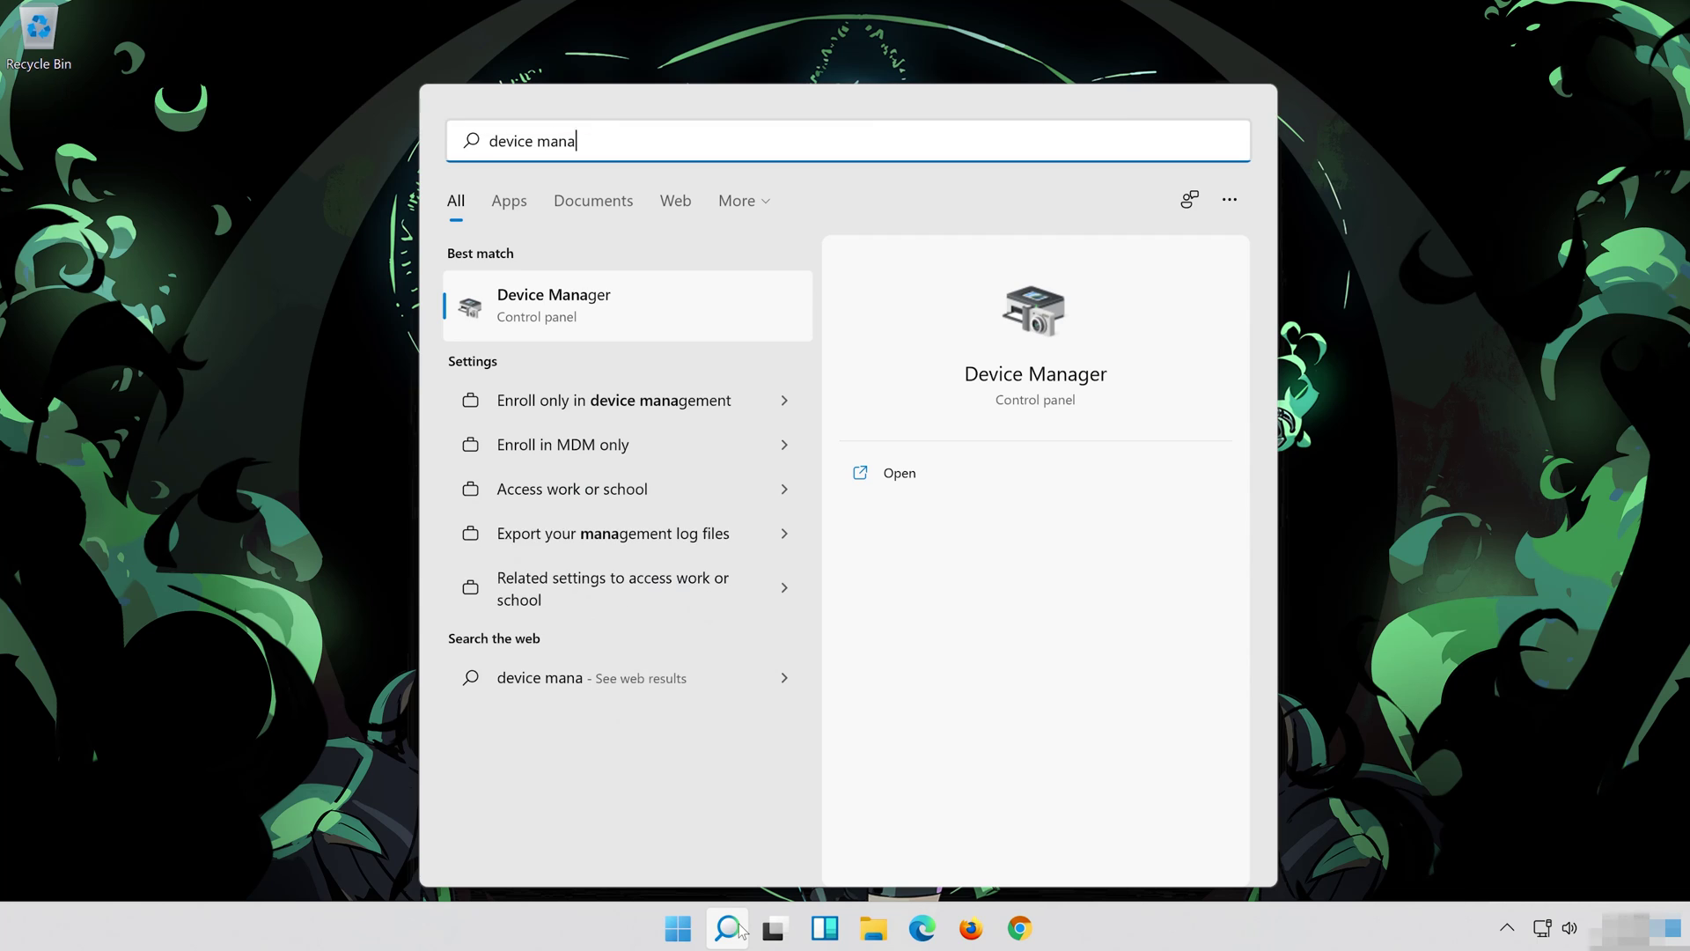
{"action": "type", "text": "ger"}
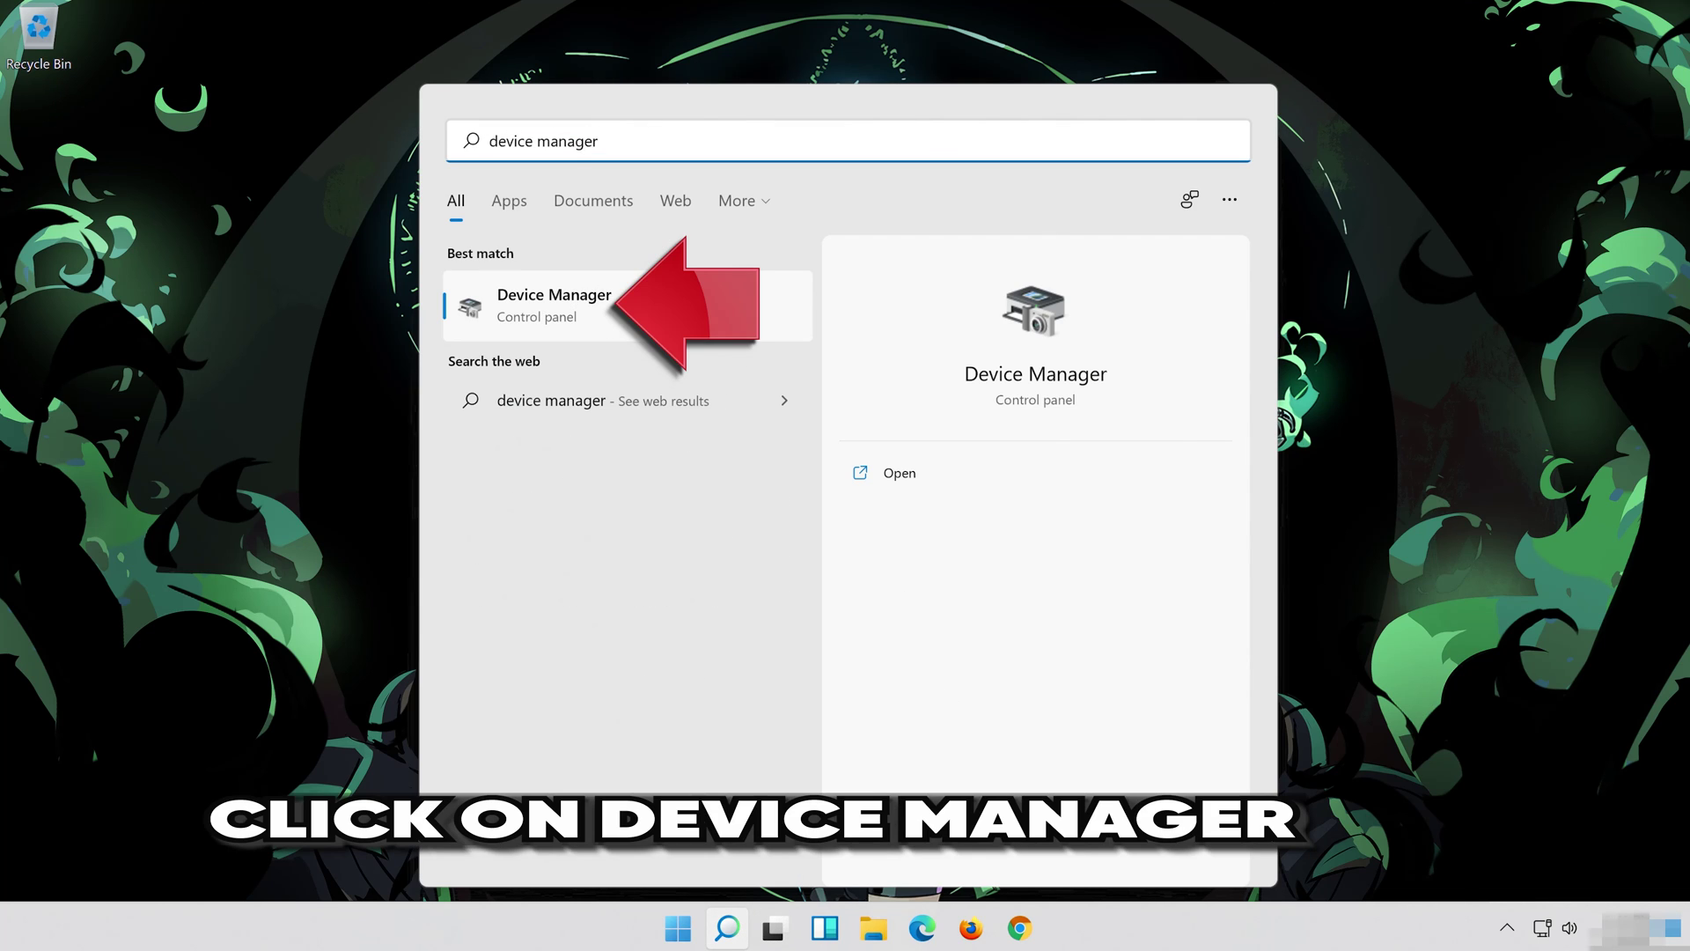
{"action": "left_click", "coordinate": [698, 310]}
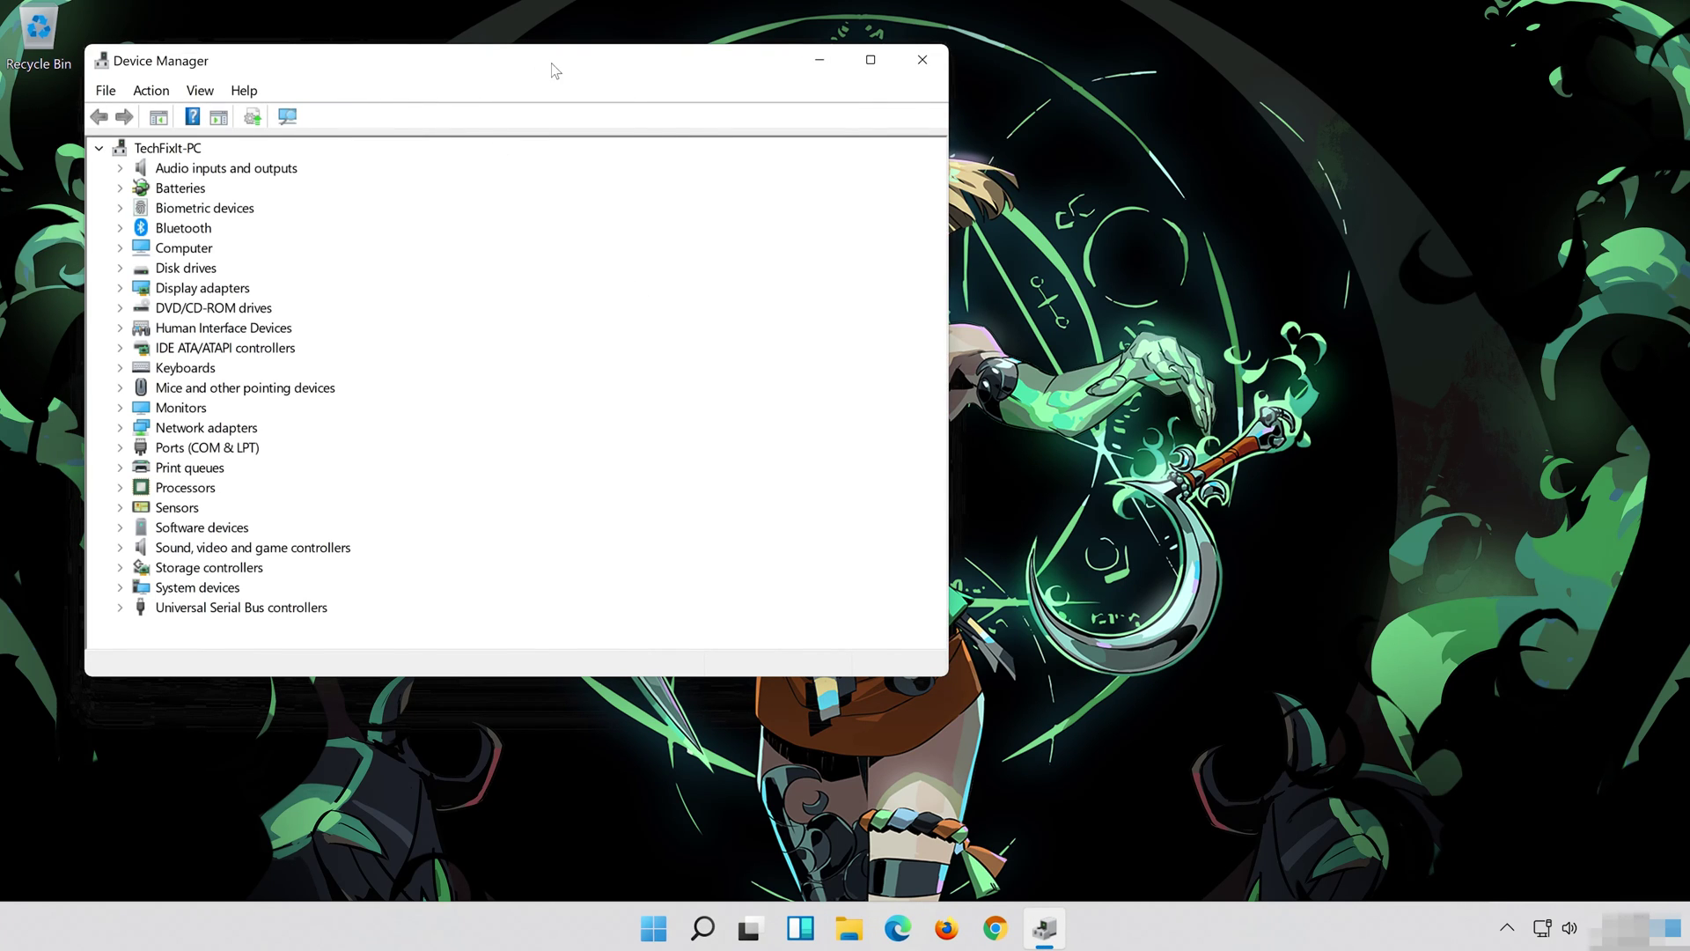
- Expand Sound, video and game controllers and show the driver properties of High Definition Audio Device
{"action": "left_click_drag", "start_coordinate": [555, 63], "coordinate": [966, 85]}
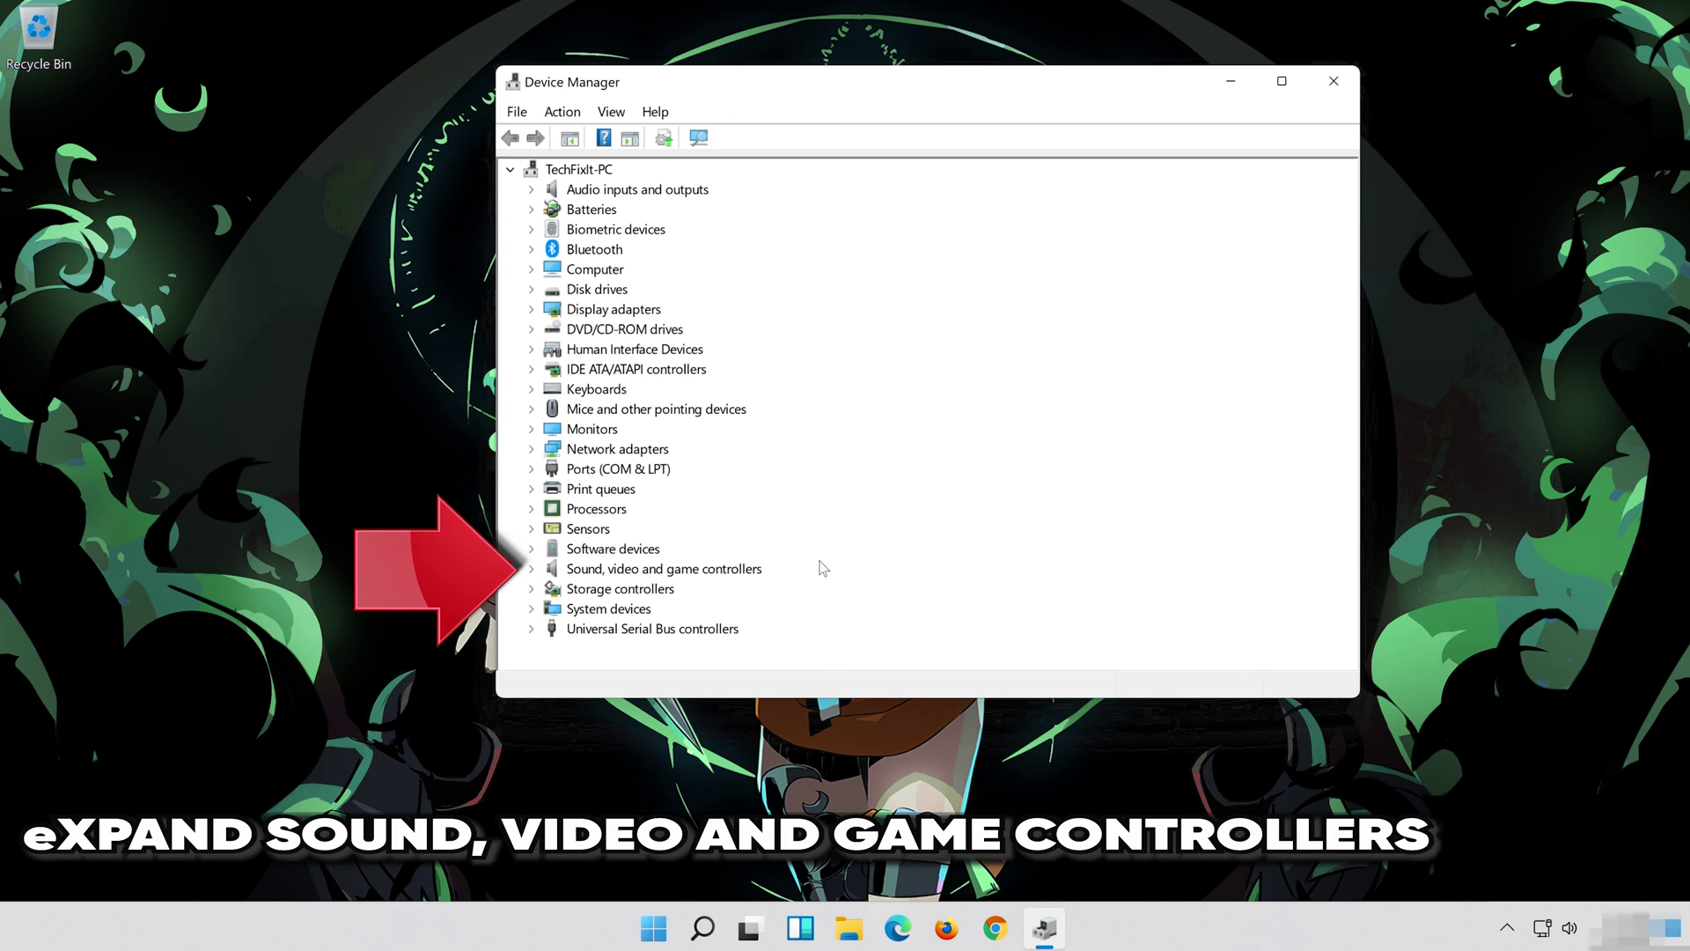
{"action": "left_click", "coordinate": [531, 568]}
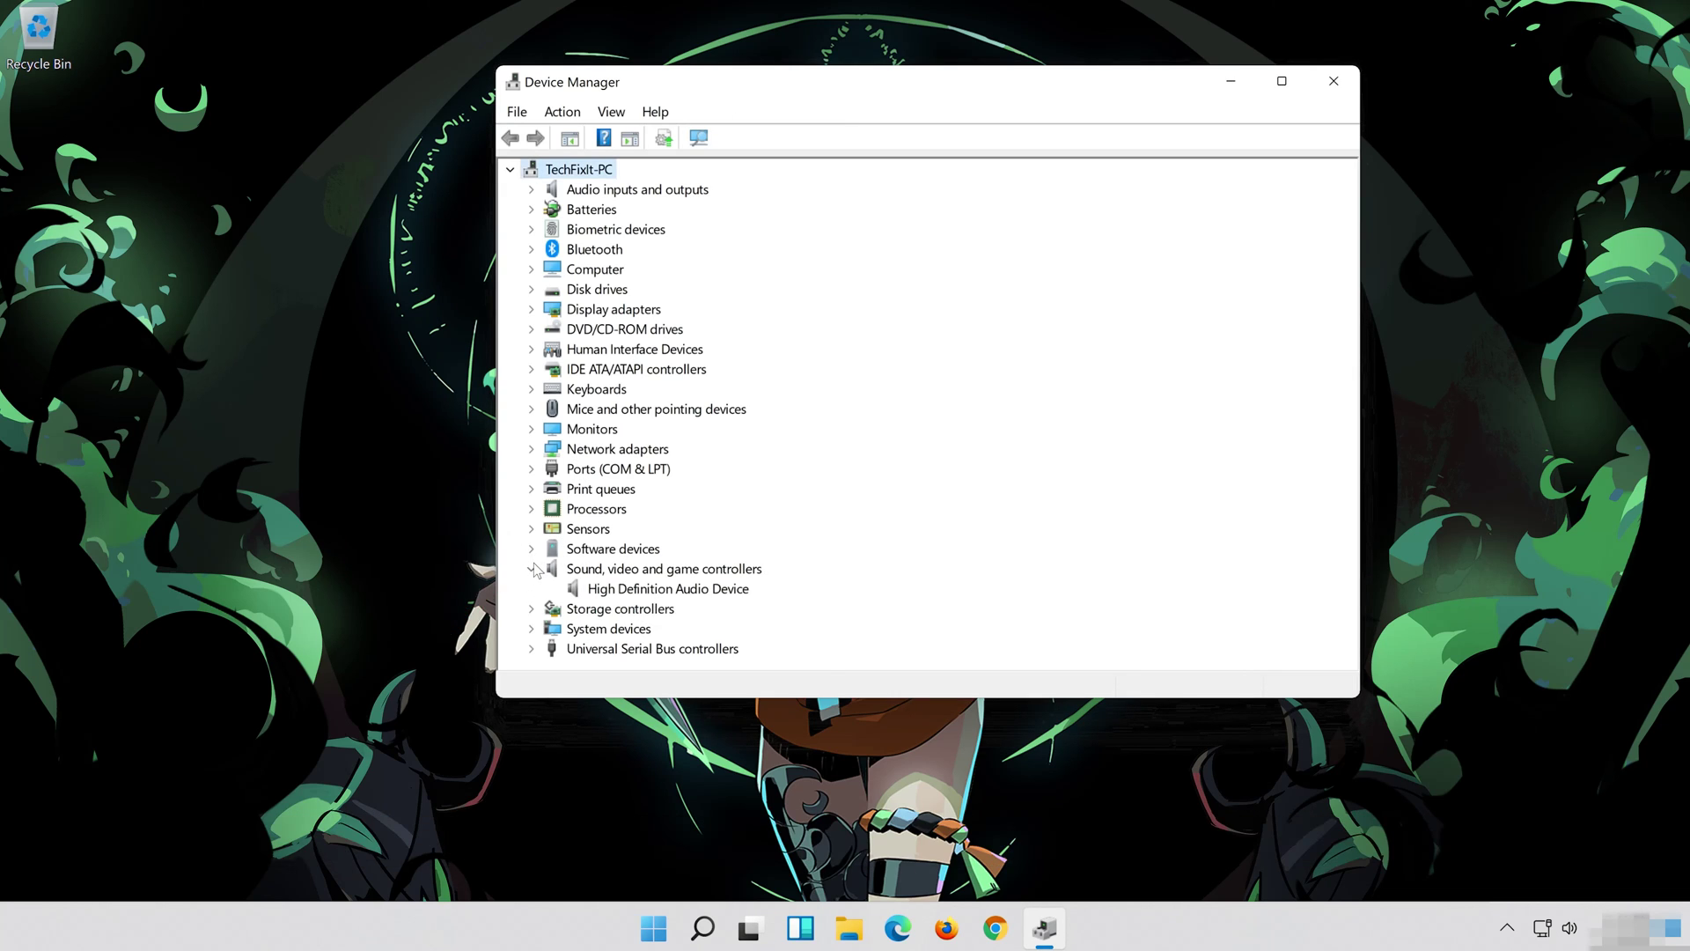
{"action": "left_click", "coordinate": [578, 589]}
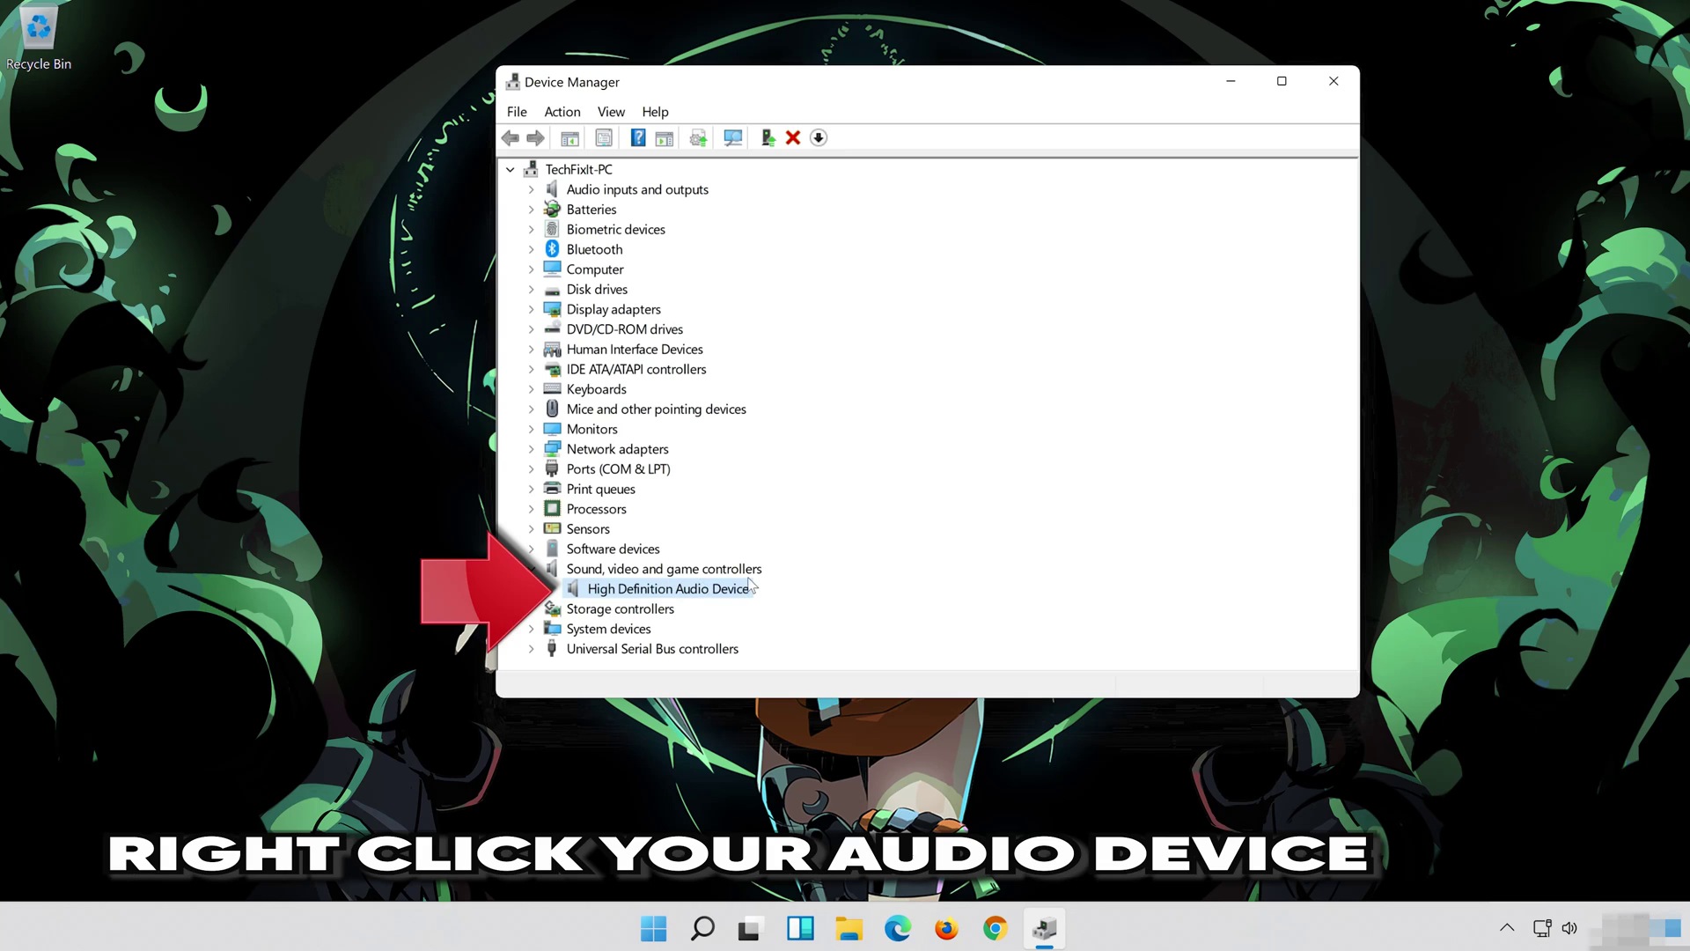
{"action": "right_click", "coordinate": [706, 591]}
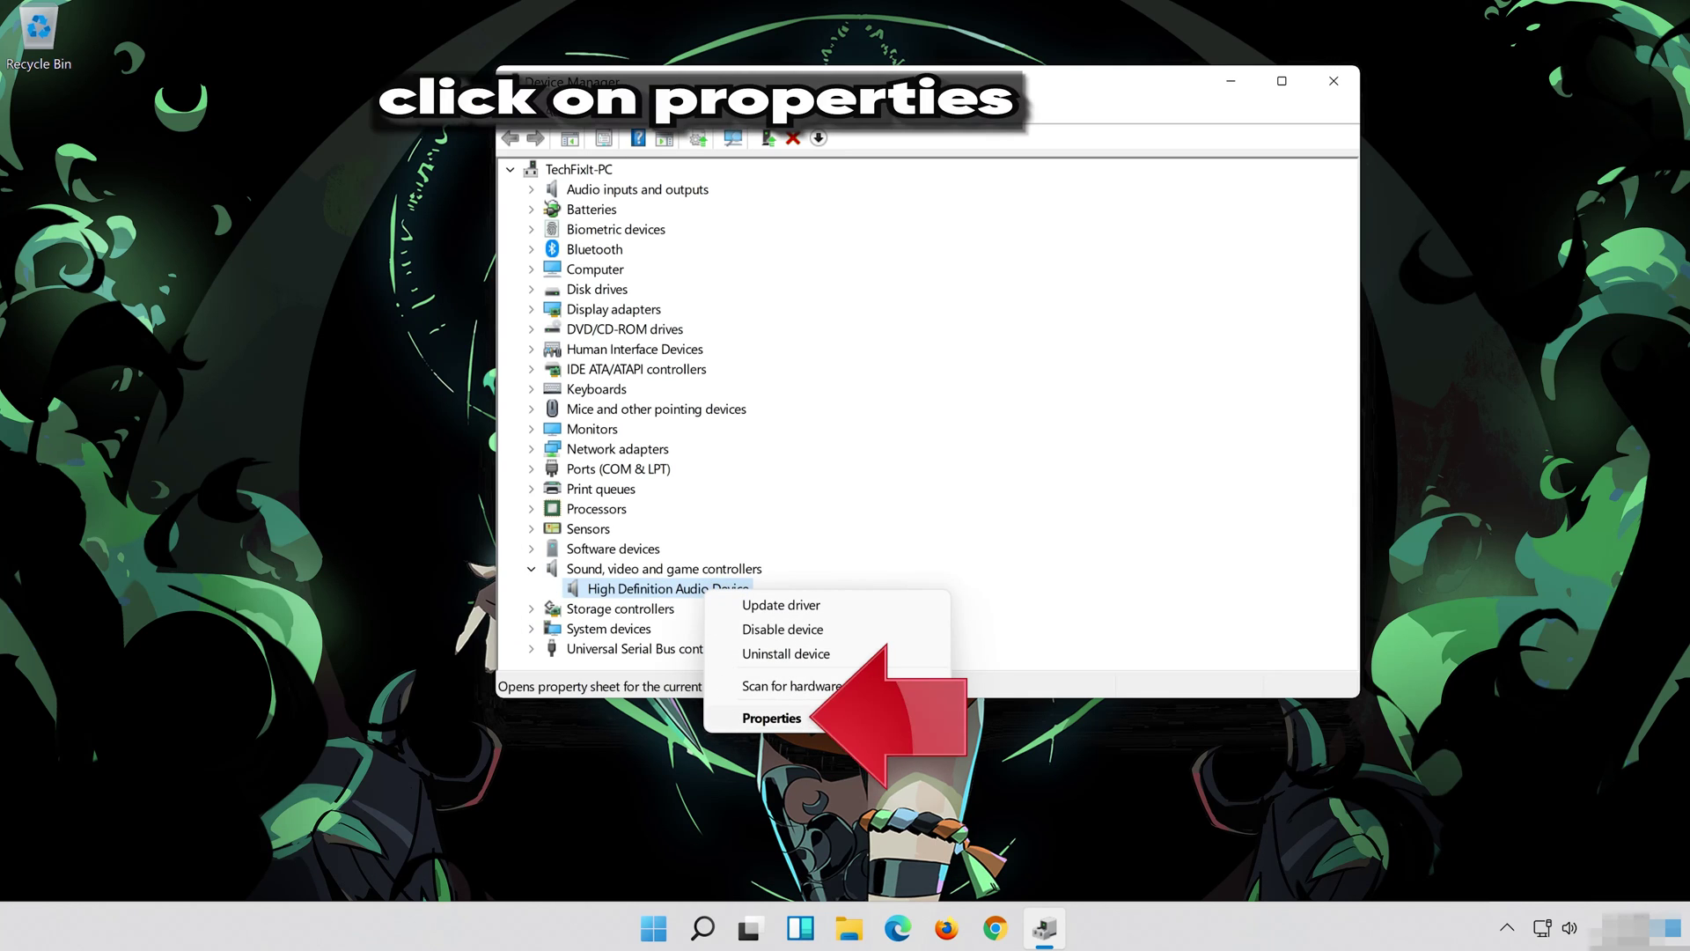
{"action": "left_click", "coordinate": [811, 721]}
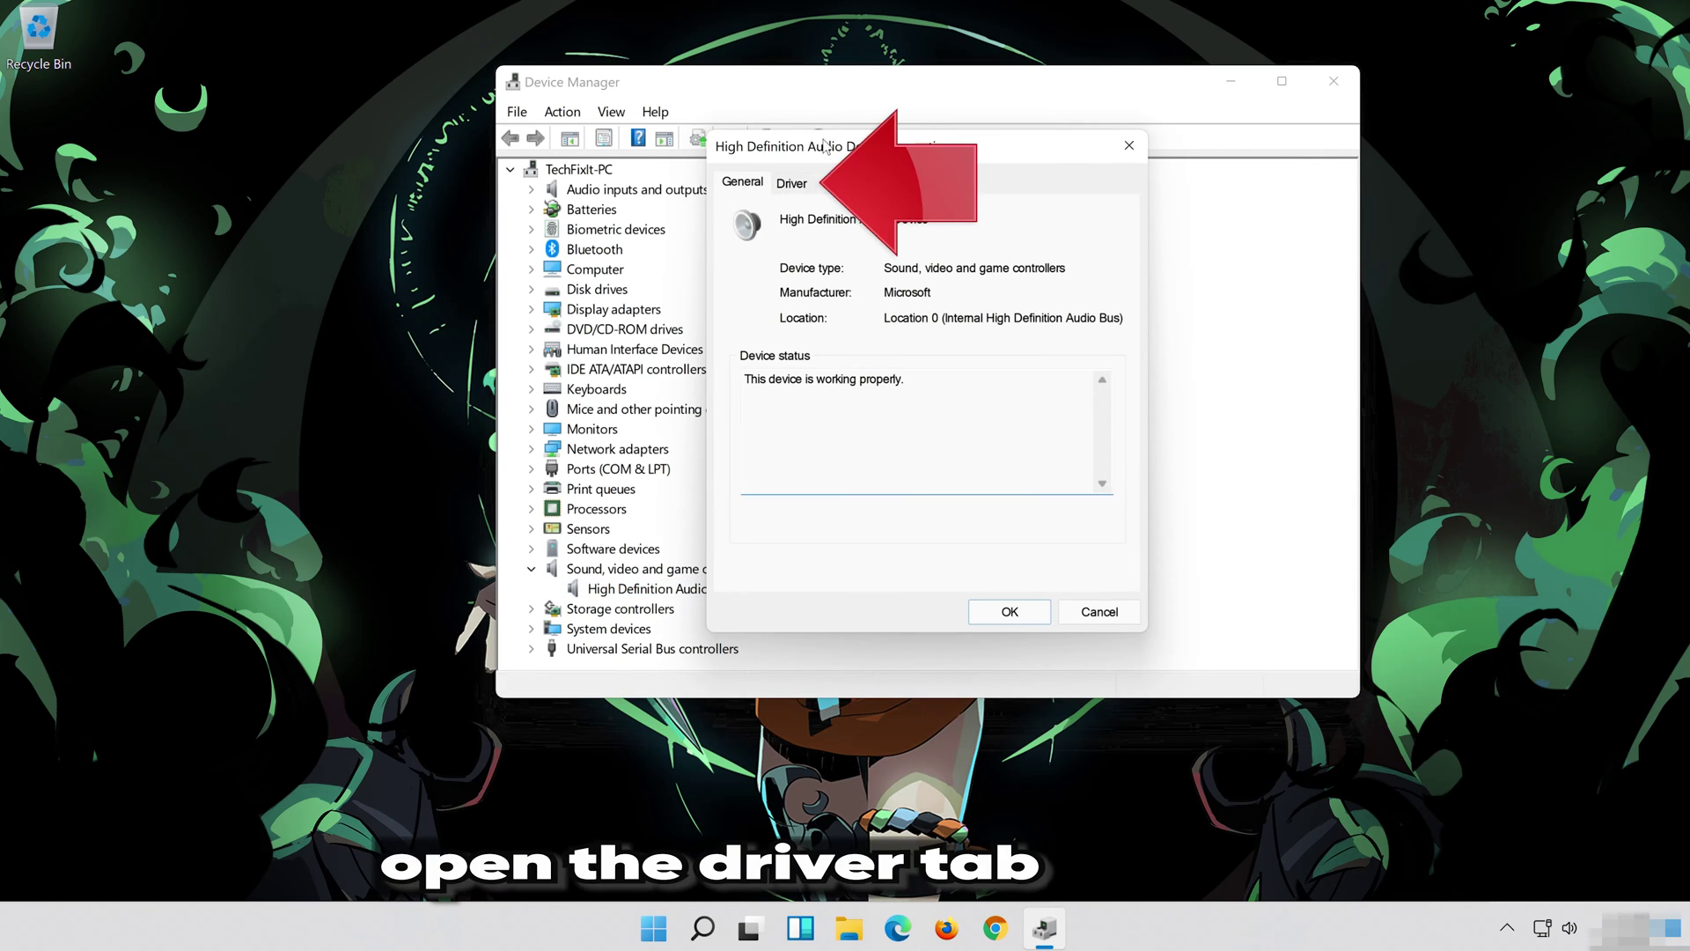
{"action": "left_click", "coordinate": [795, 185]}
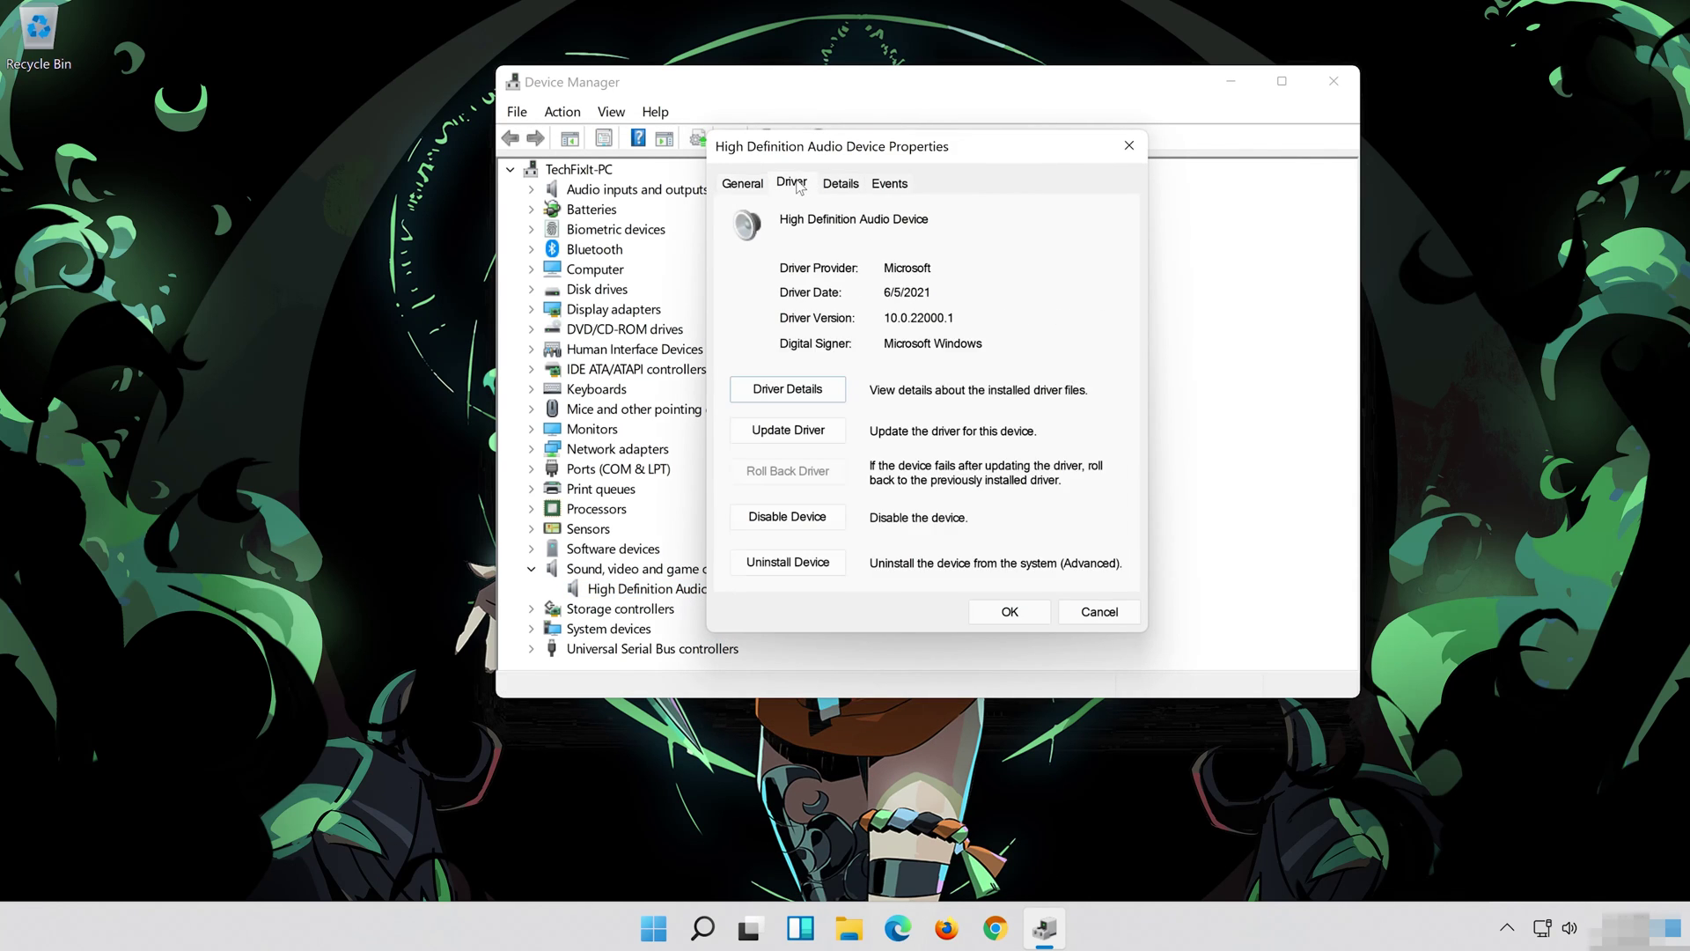
- Search automatically for an updated driver for High Definition Audio Device, and continue to Windows Update to check for updates
{"action": "left_click", "coordinate": [790, 435]}
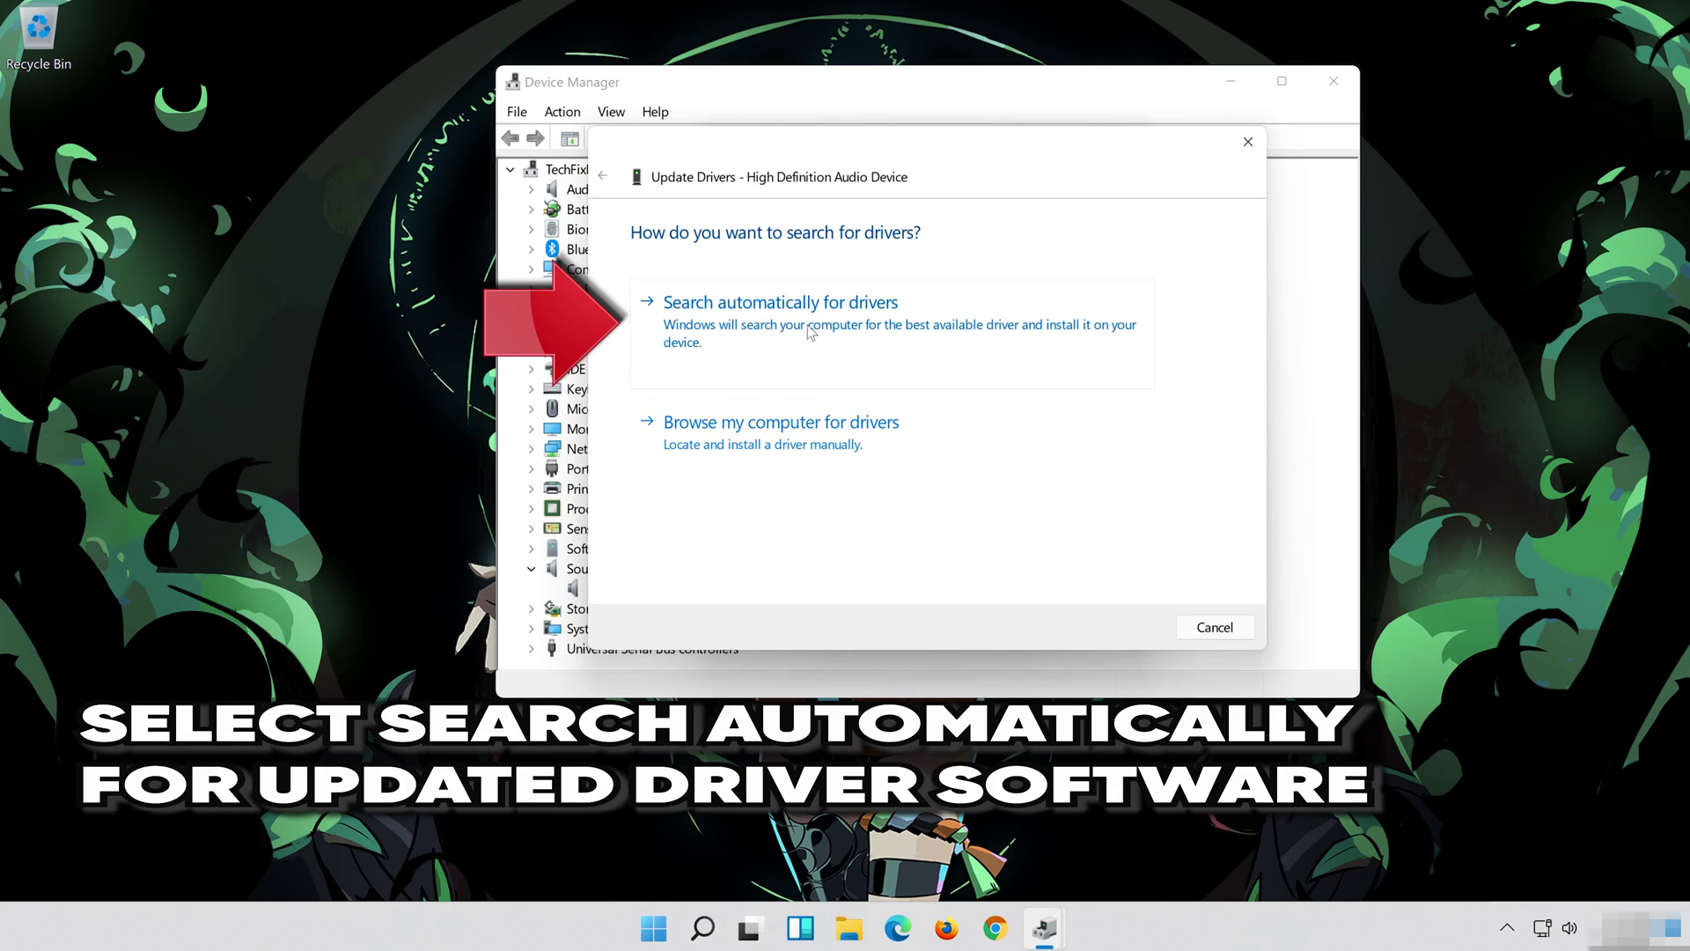
{"action": "left_click", "coordinate": [927, 339]}
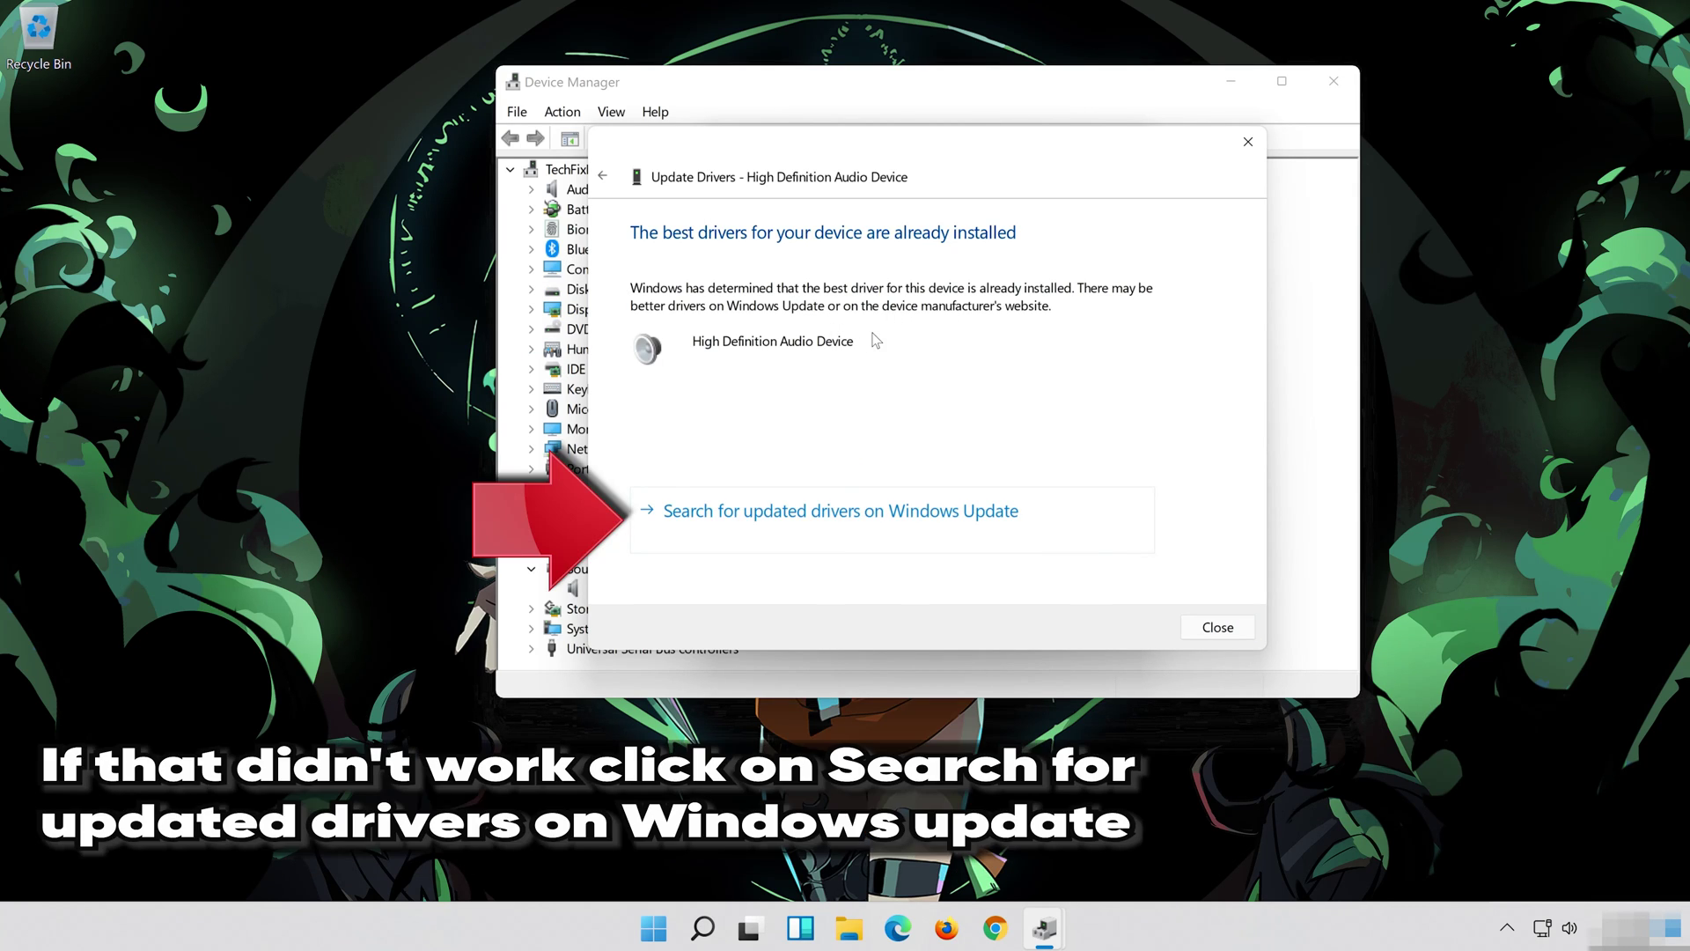
{"action": "left_click", "coordinate": [901, 529]}
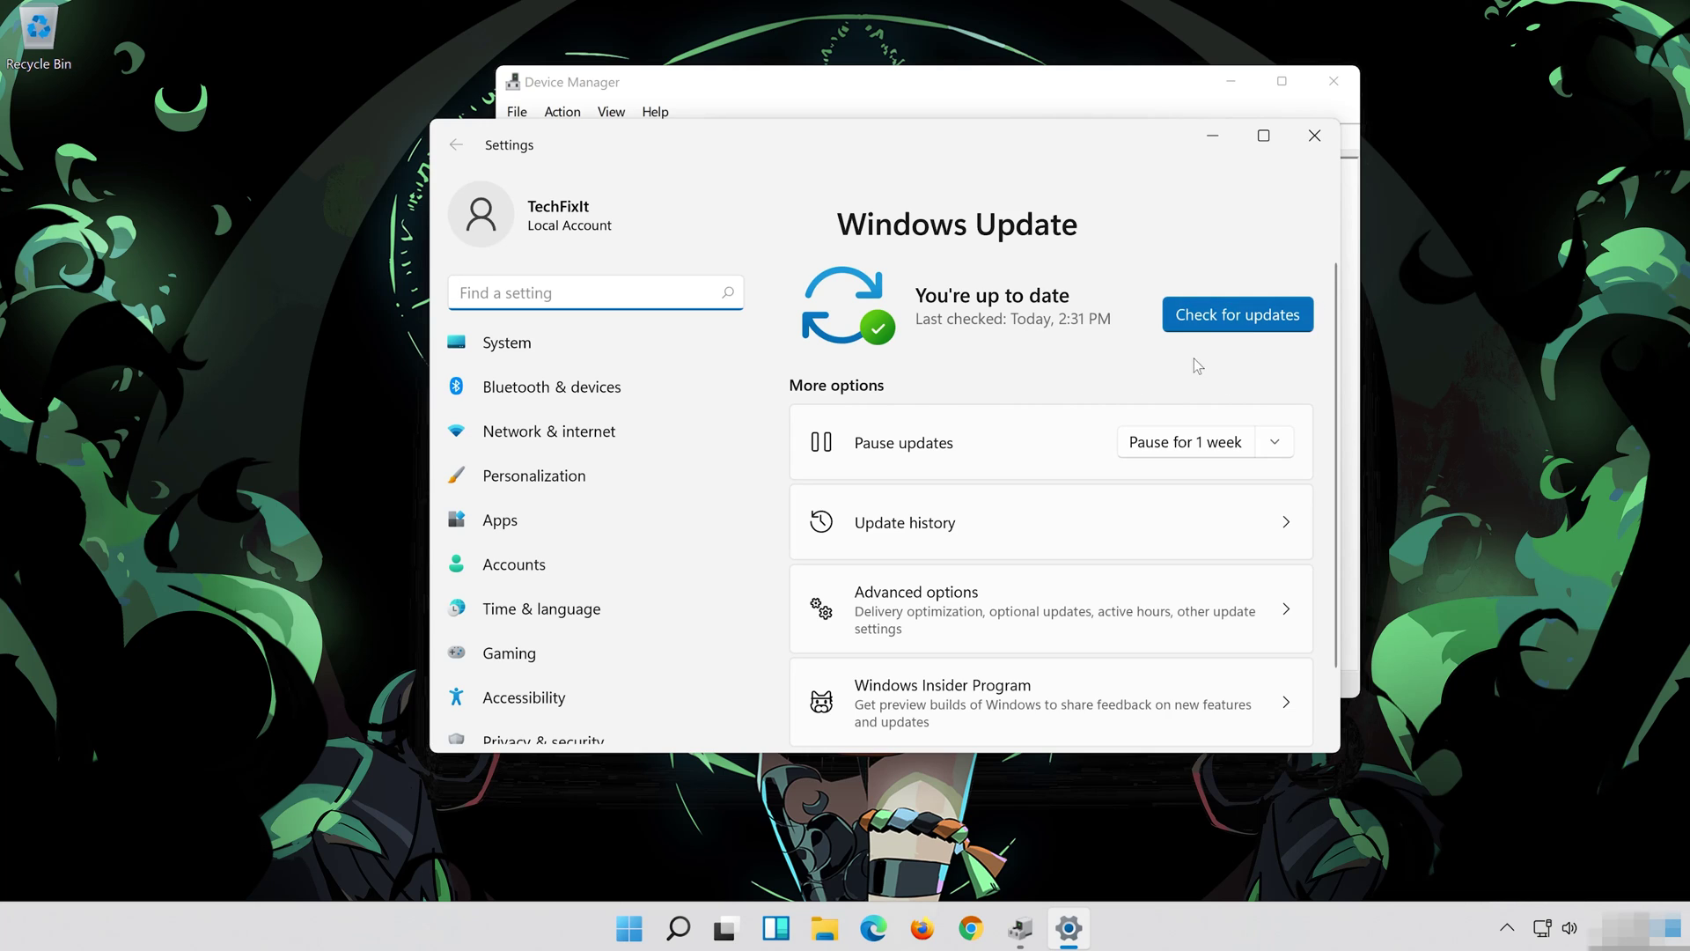
{"action": "left_click", "coordinate": [1230, 312]}
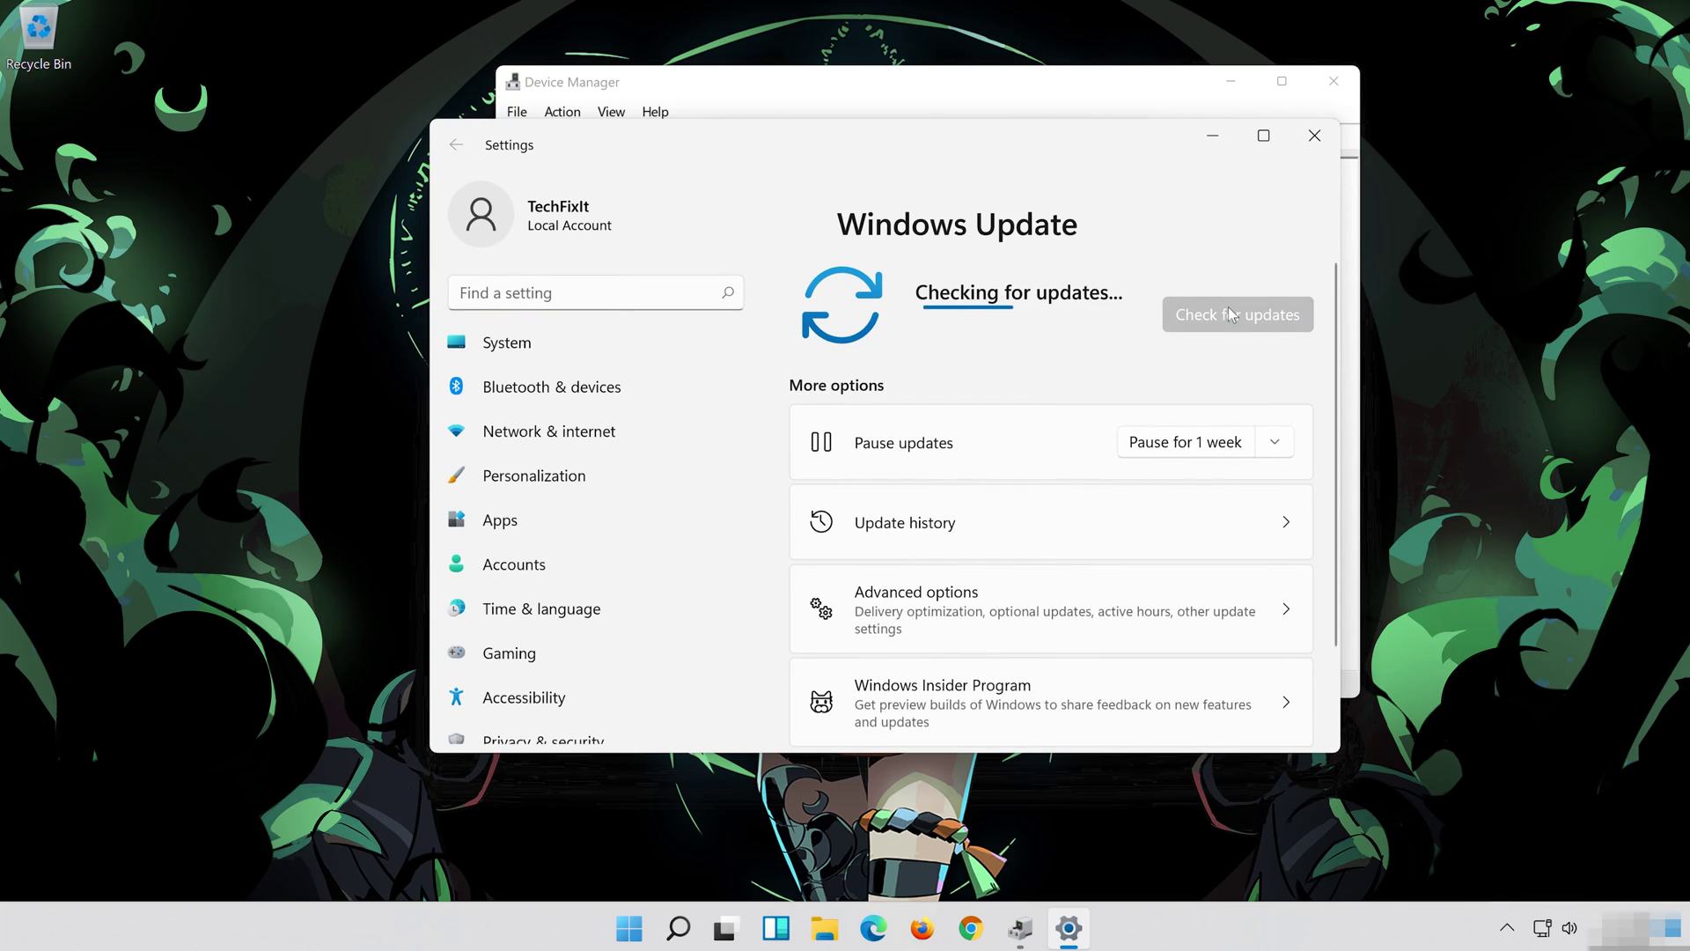